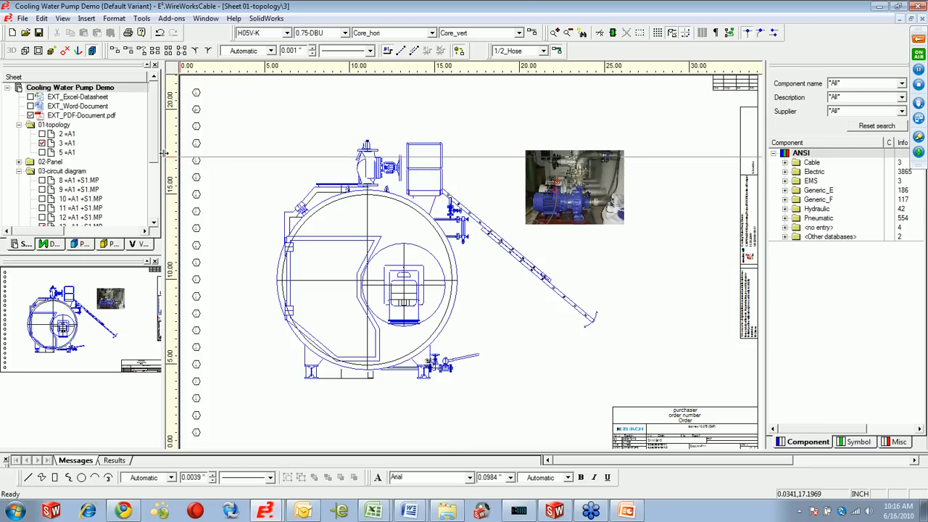
- Open circuit diagram sheet 13 and jump from the -Q3 contact table to its device in the panel
scroll(154, 170, down, 1)
scroll(154, 170, down, 1)
double_click(52, 191)
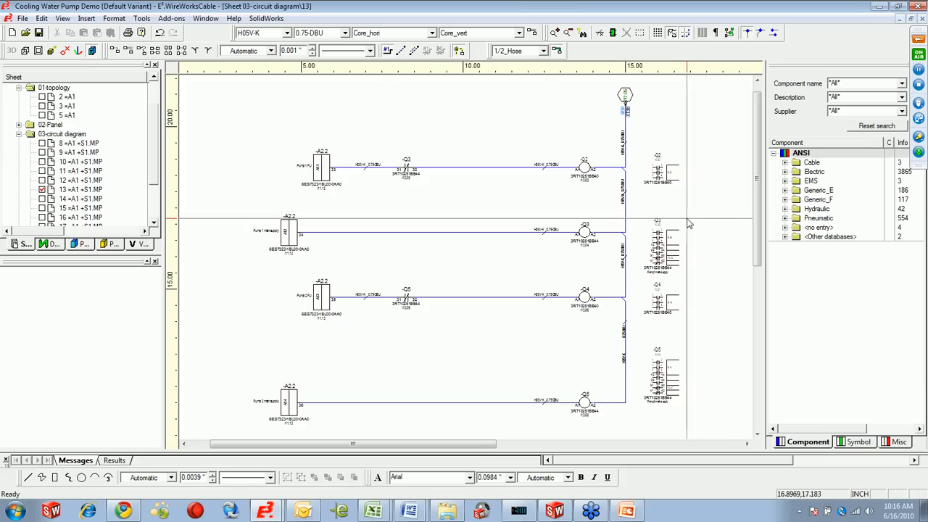
right_click(674, 246)
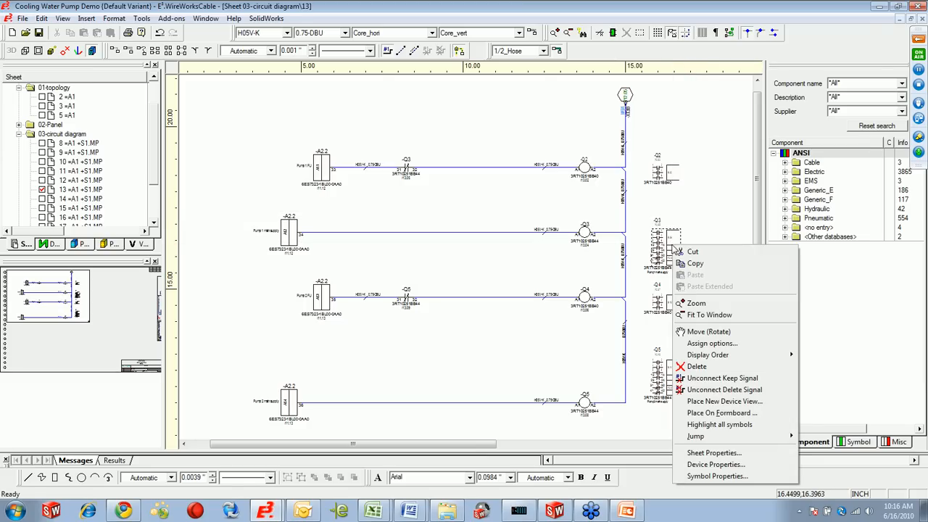
mouse_move(741, 437)
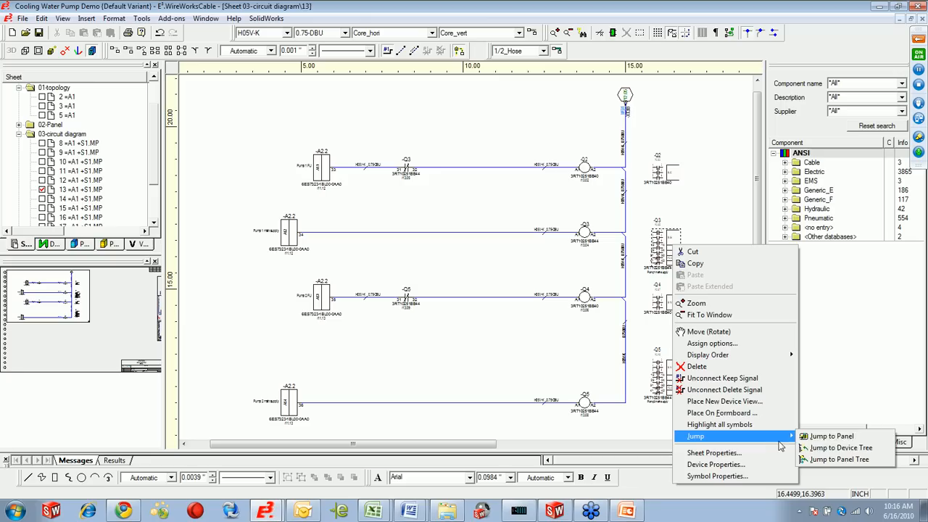
click(831, 437)
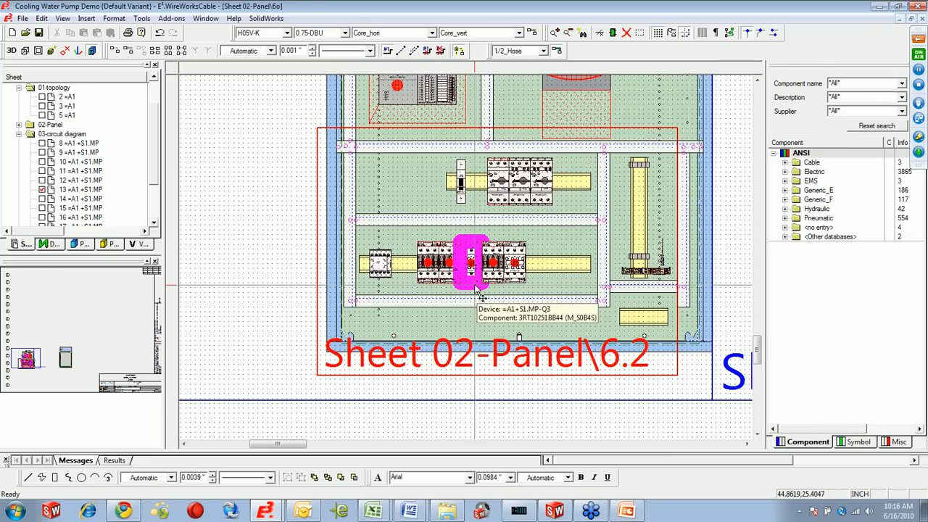
- Jump from the rightmost contactor in the panel's lower row to its symbol in the schematic
right_click(514, 263)
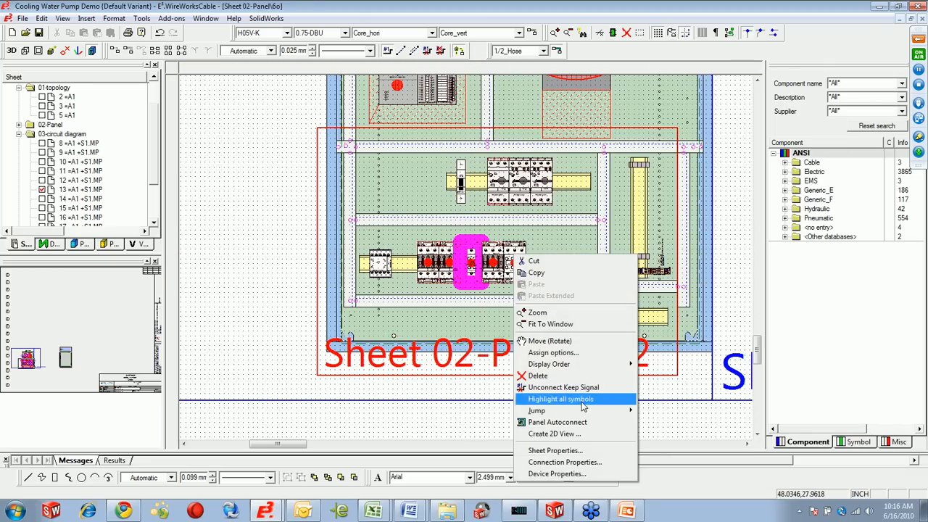
mouse_move(587, 411)
click(650, 414)
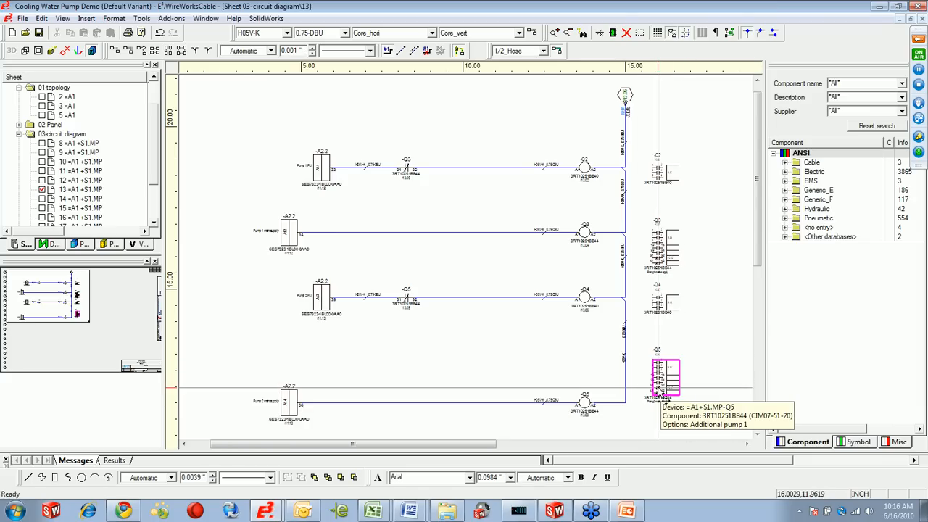
- Follow the /9.14 cross-reference in the -Q5 contact table to its schematic location
middle_drag(646, 345, 685, 405)
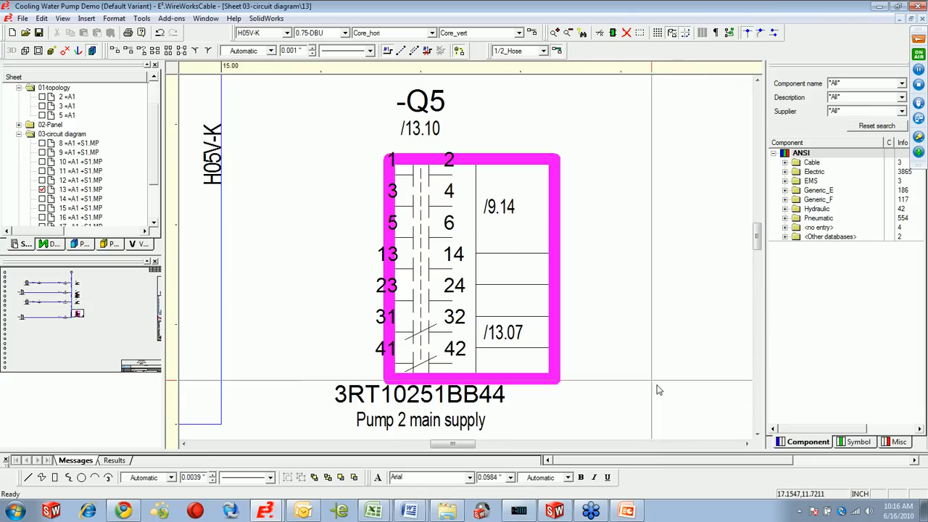
right_click(497, 209)
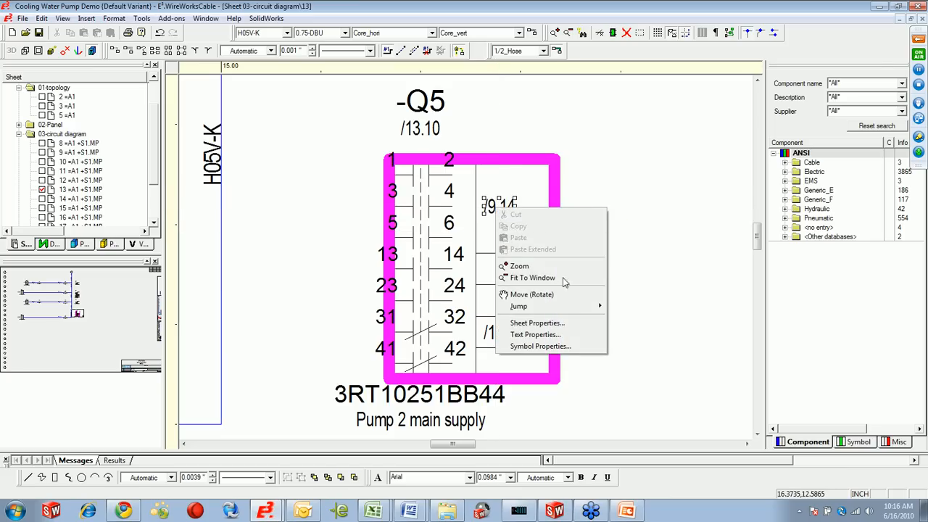
mouse_move(591, 308)
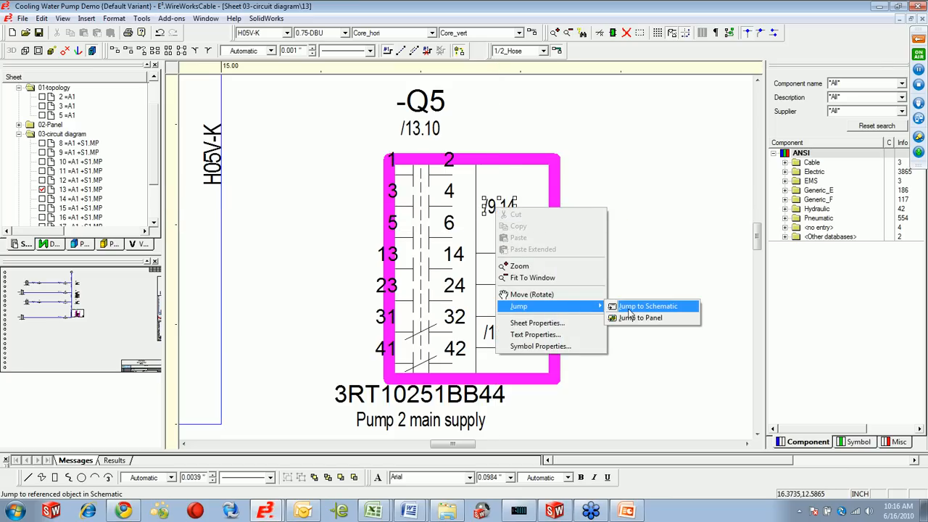
click(627, 309)
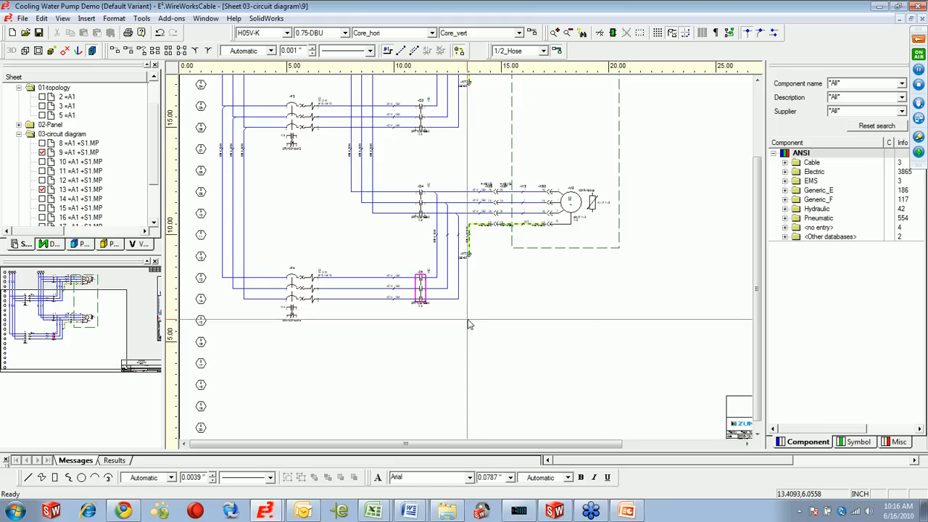
- Jump from the -Q5 main contacts on circuit diagram sheet 9 to the device in the panel
right_click(422, 288)
mouse_move(507, 382)
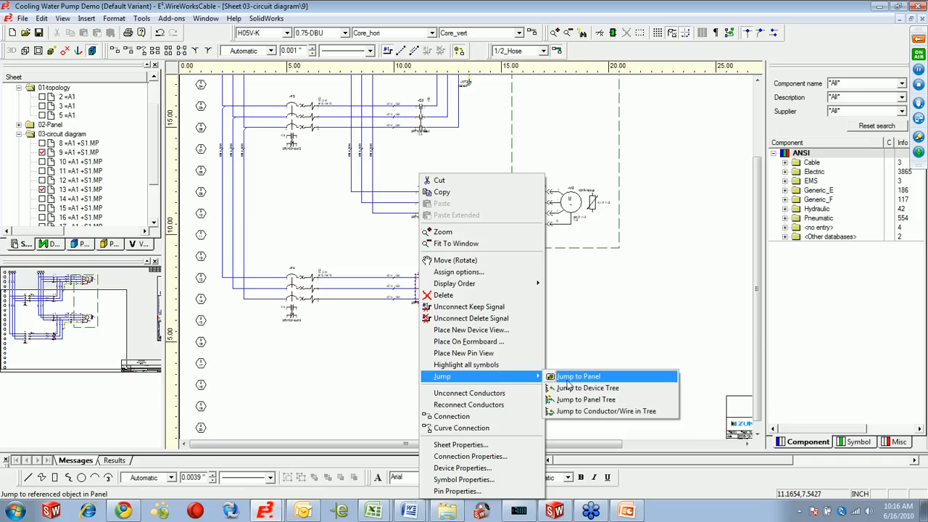
click(578, 376)
- Jump from the power supply in the upper-left area of the panel to its schematic symbol
scroll(549, 359, down, 2)
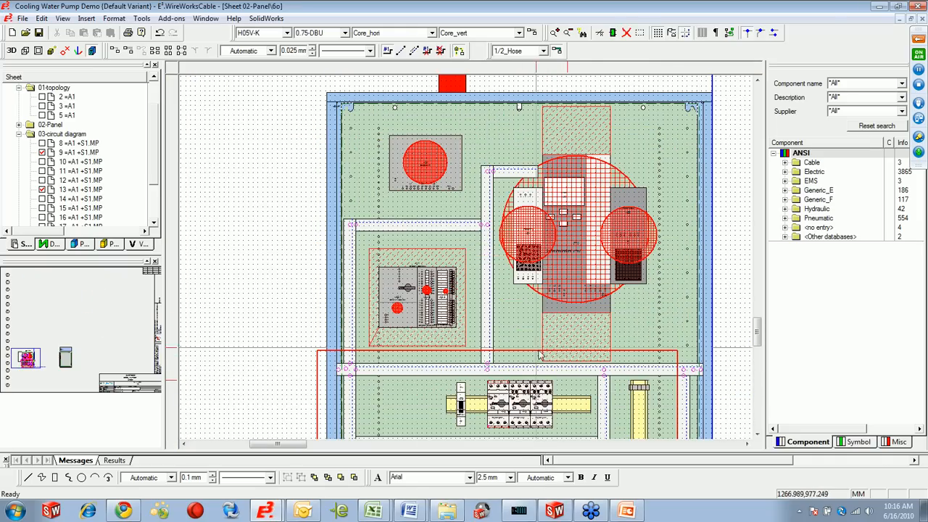
right_click(455, 183)
mouse_move(559, 340)
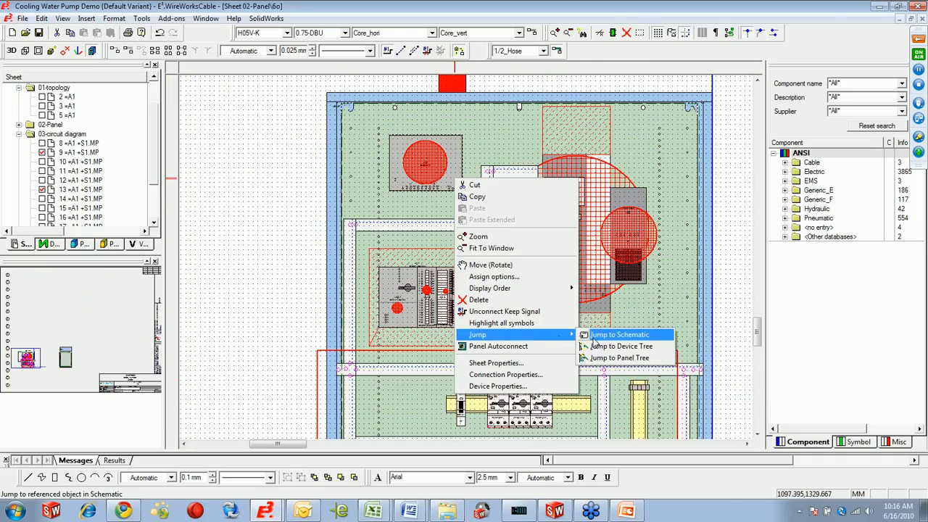
click(605, 335)
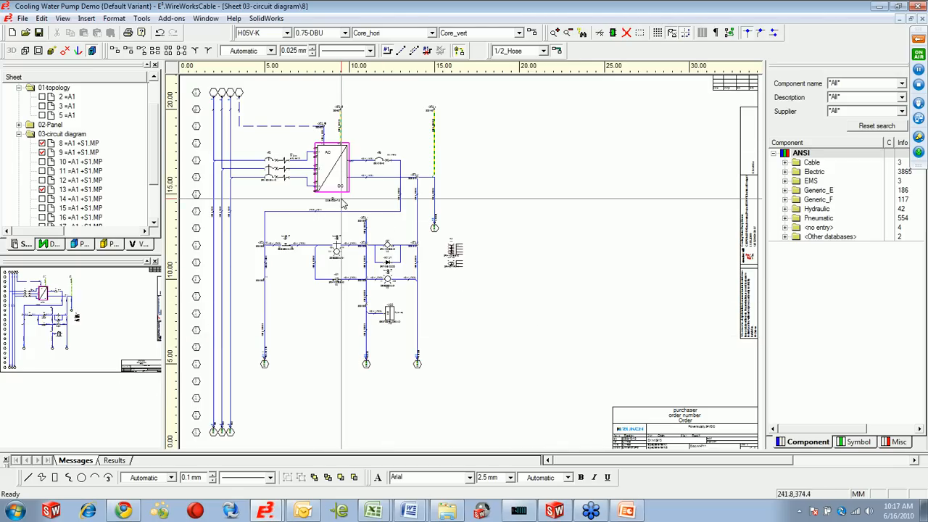
- Follow the /16.00 reference of signal #691 on circuit diagram sheet 8 to its destination
drag(425, 217, 444, 236)
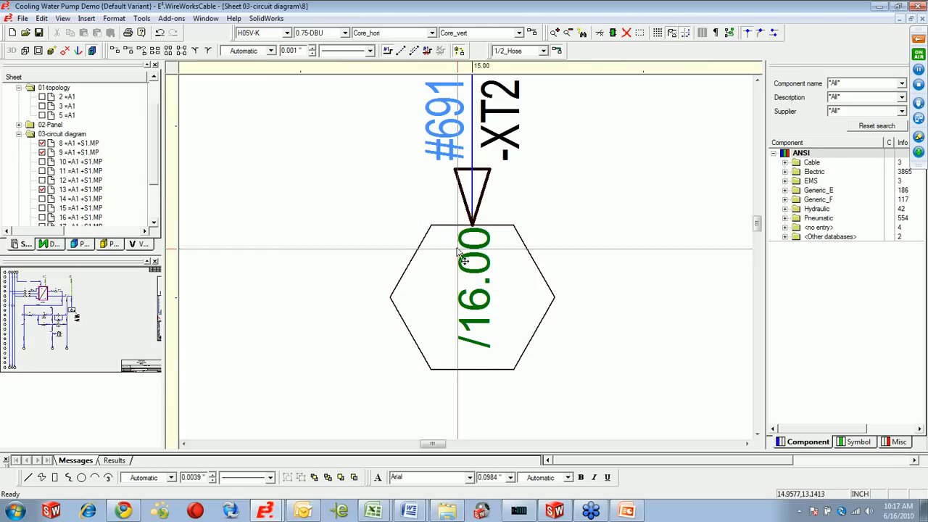
right_click(478, 289)
click(520, 198)
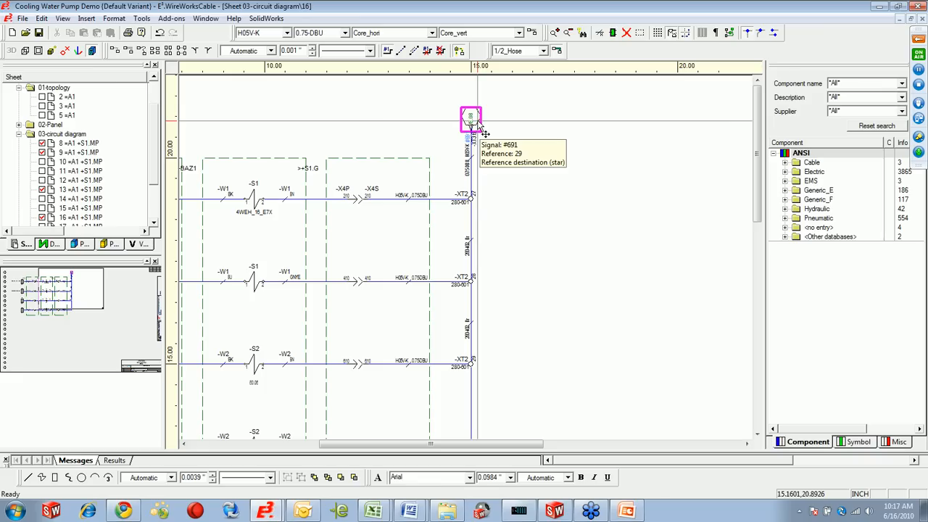
- Close circuit diagram sheets 16, 8 and 9, and tile panel sheet 6o above circuit diagram sheet 13
click(920, 22)
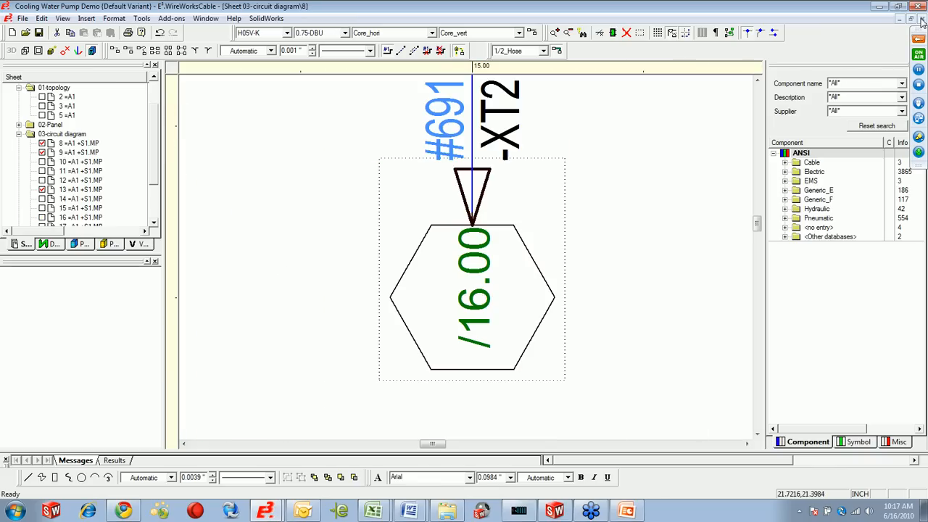
click(921, 22)
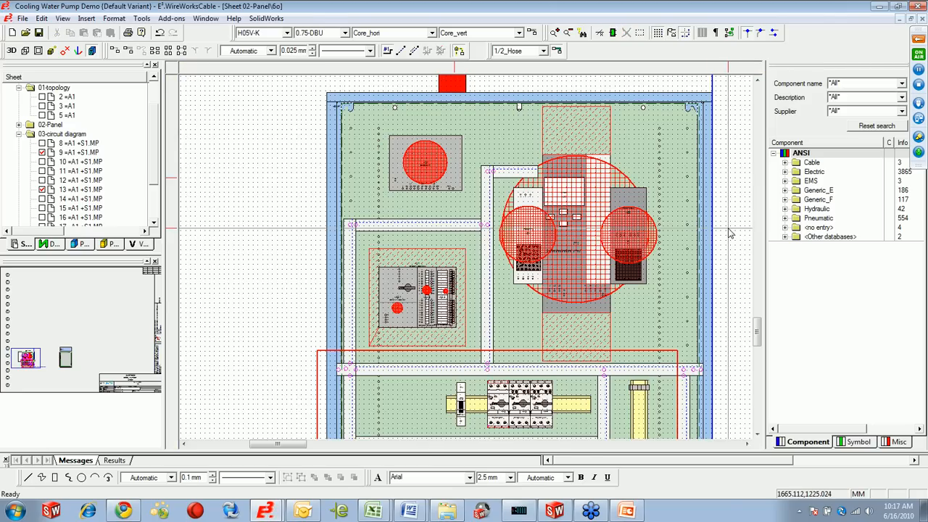
key(shift+F4)
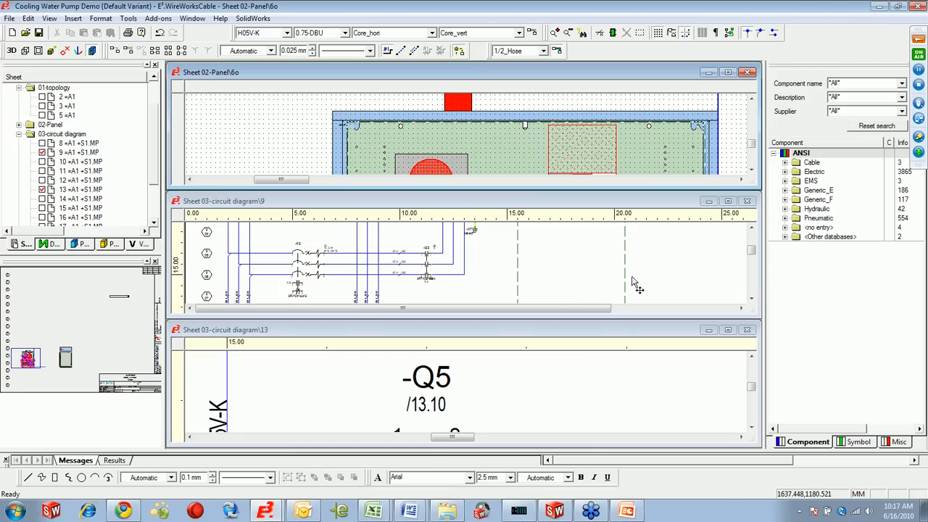
click(747, 201)
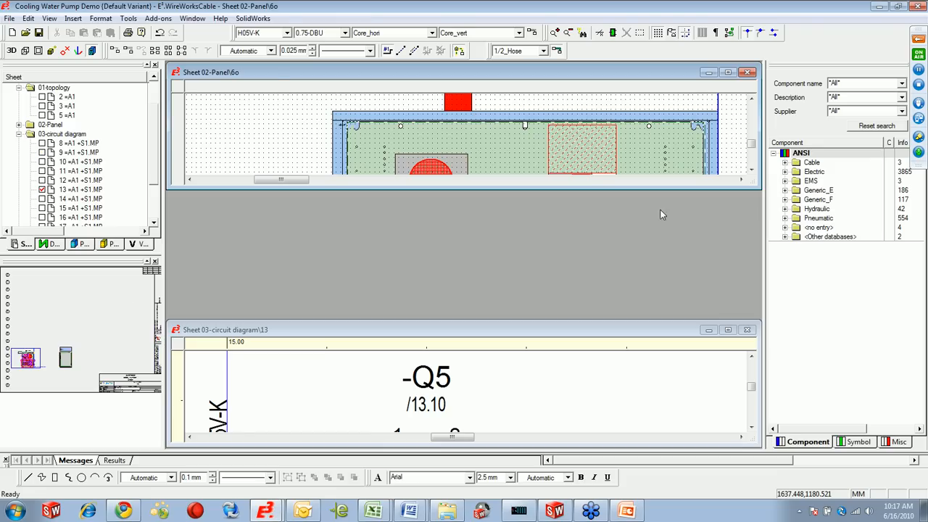
key(shift+F4)
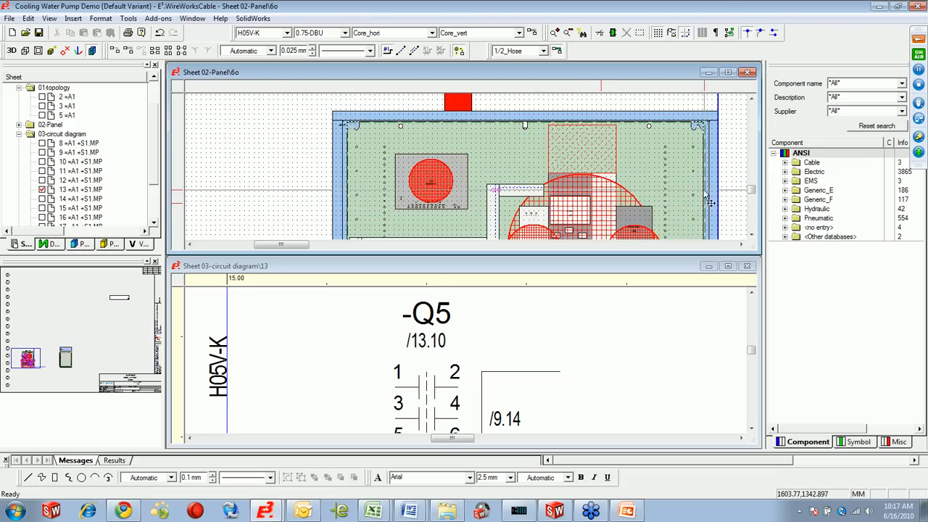
- Jump from the Pump 1 main supply contactor -Q3 on circuit diagram sheet 13 to its entry in the device tree
scroll(725, 194, down, 3)
scroll(726, 196, up, 1)
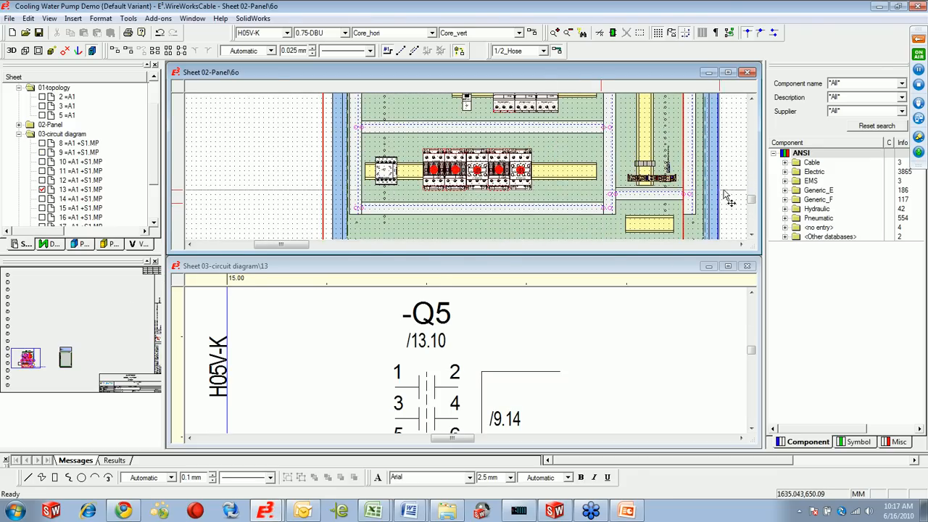
drag(475, 160, 540, 200)
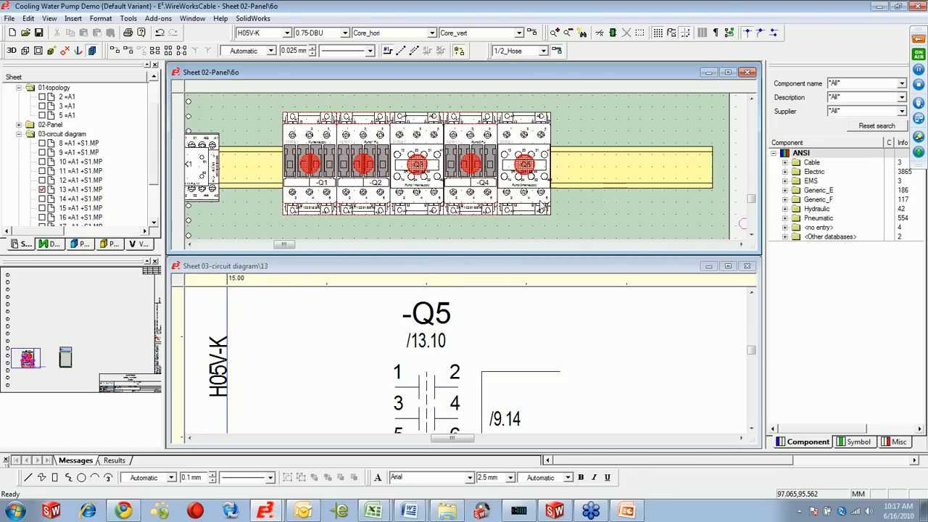
click(363, 340)
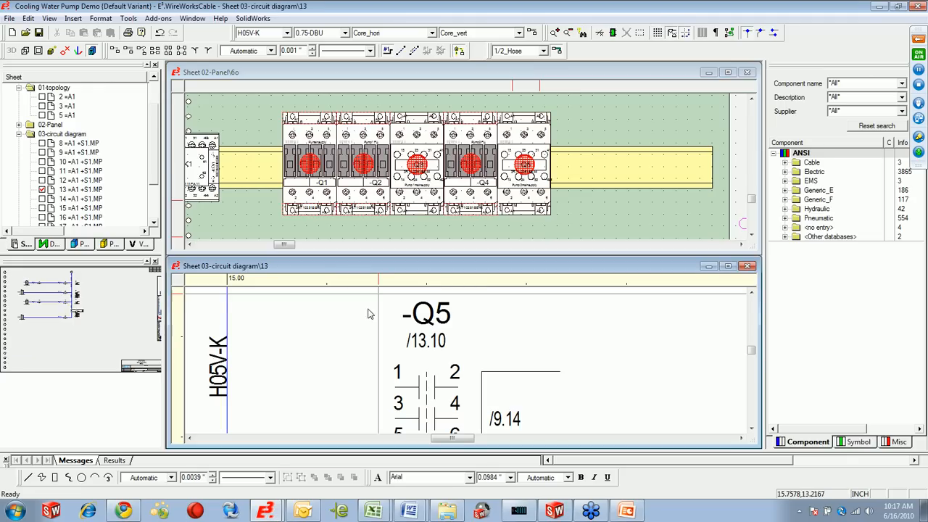
scroll(353, 341, down, 5)
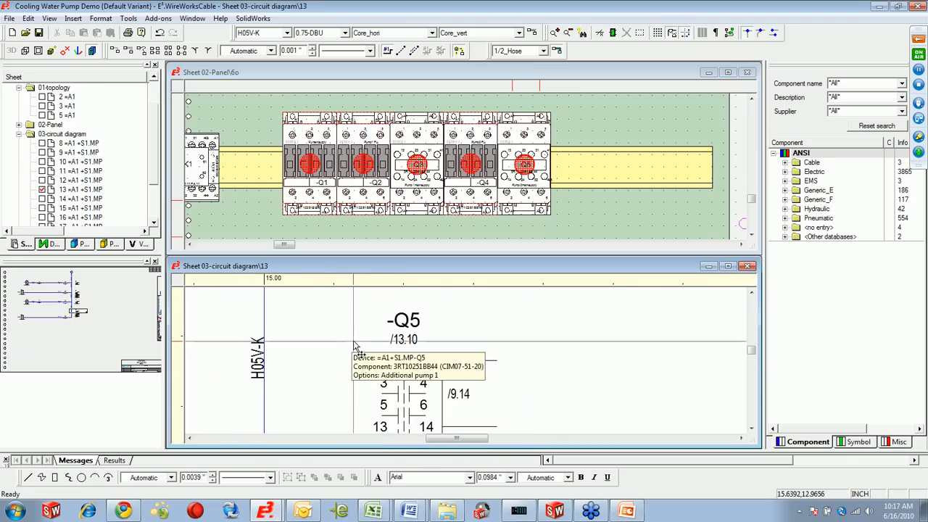
drag(447, 444, 366, 440)
drag(751, 350, 752, 329)
right_click(733, 352)
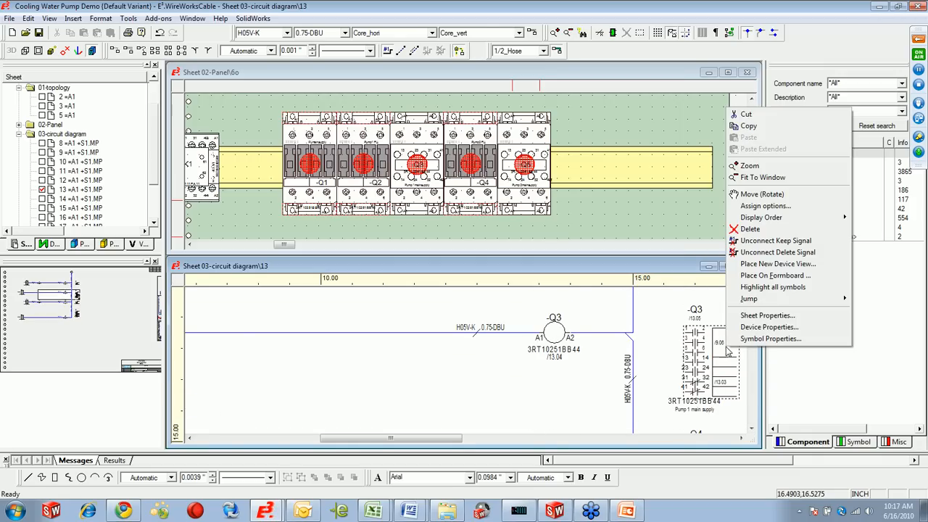
mouse_move(786, 303)
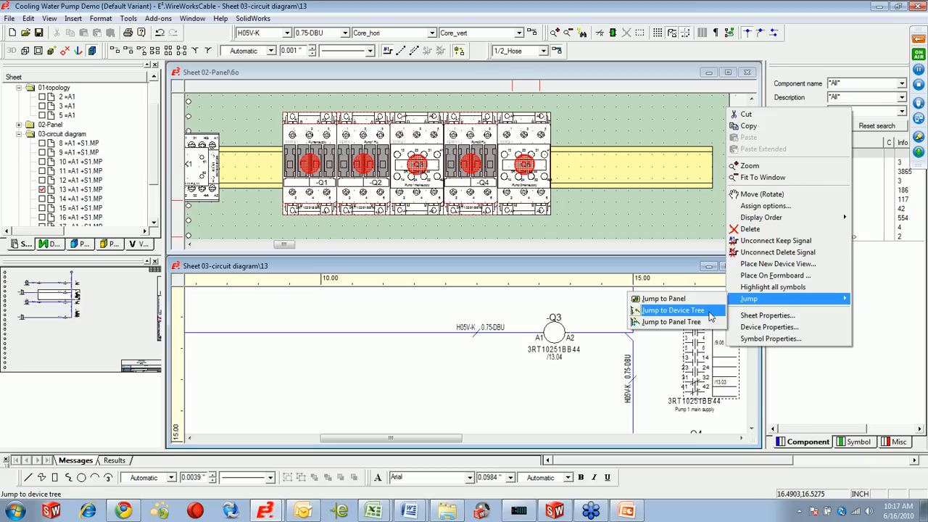
click(709, 310)
- Examine the symbols listed under device -Q3 in the device tree, including their previews and sheet placements
click(76, 153)
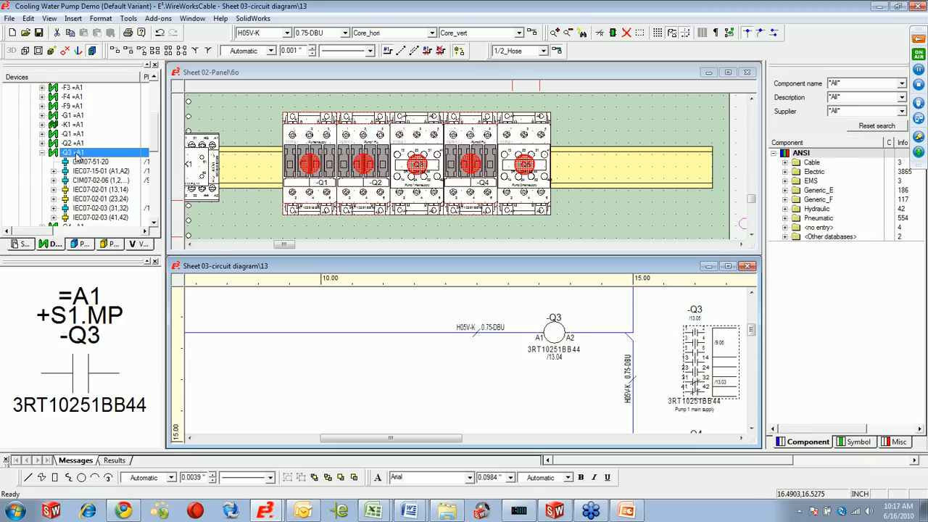
click(85, 162)
click(88, 172)
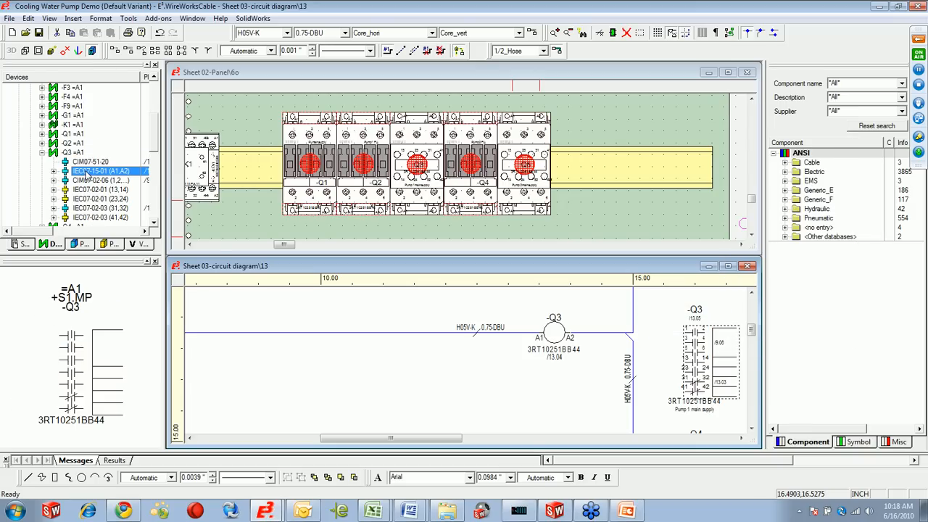
click(52, 230)
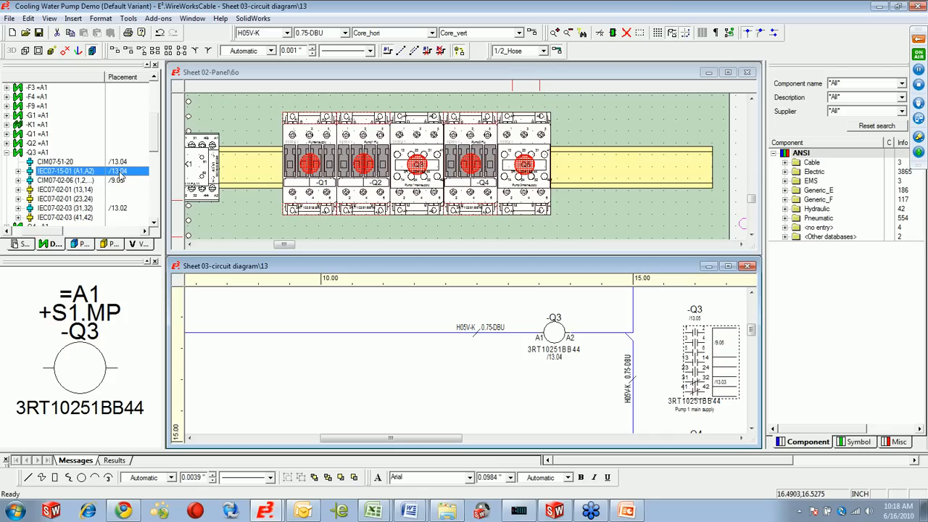
click(80, 180)
click(73, 190)
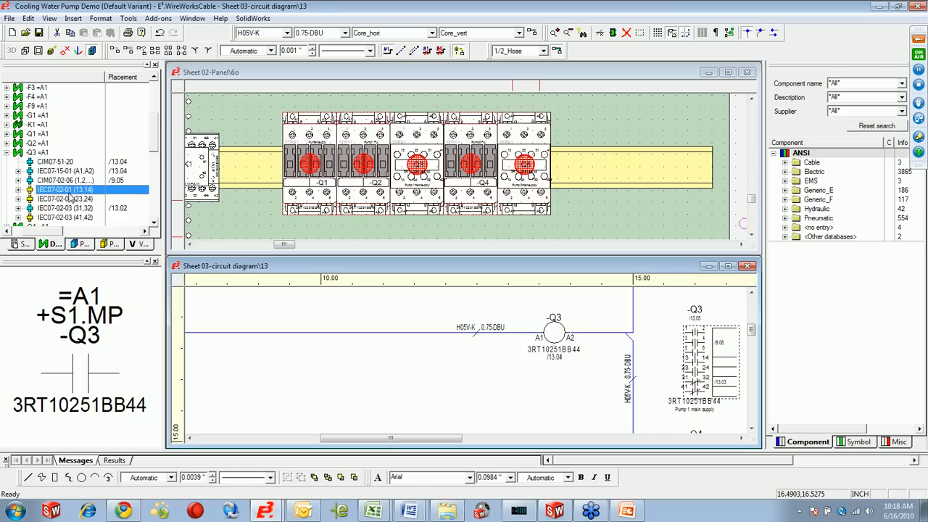
click(68, 199)
click(67, 218)
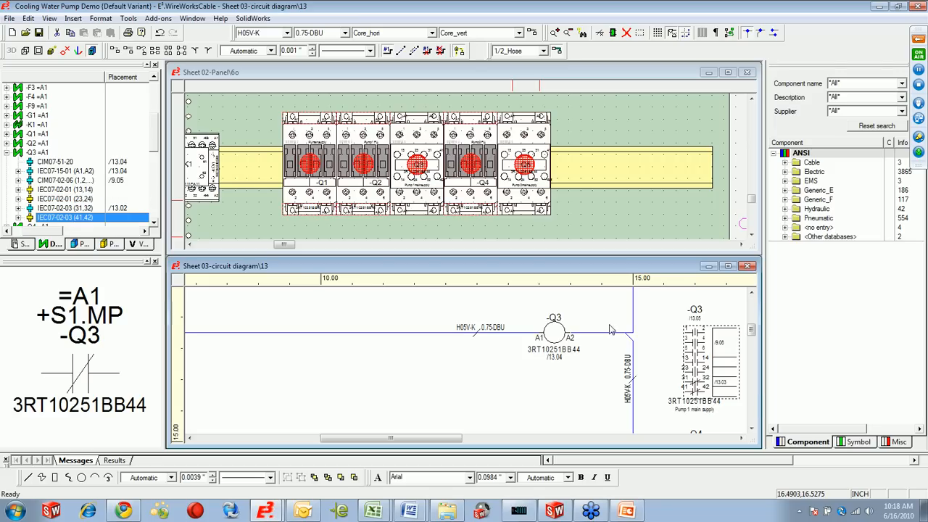
- Place the unplaced -Q3 contact (41,42) from the device tree on the wire feeding the -Q5 coil on circuit diagram sheet 13
click(752, 429)
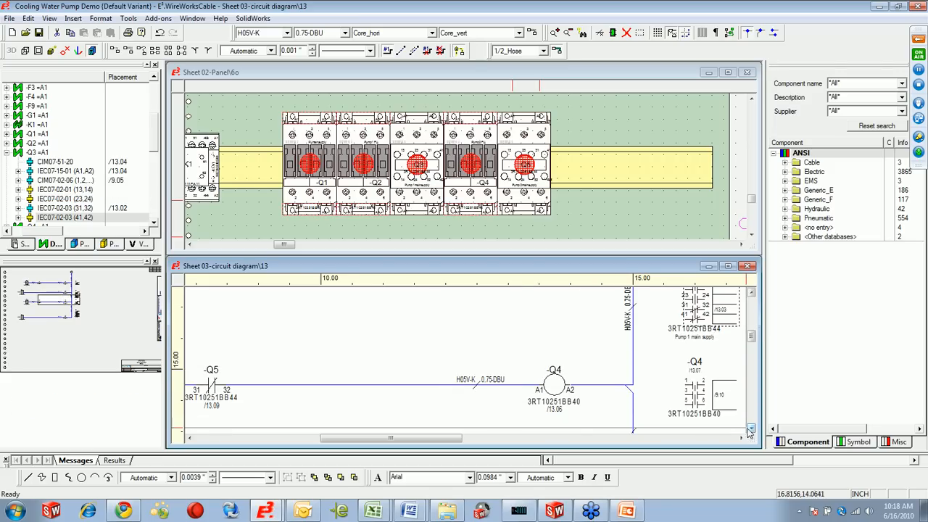
drag(62, 218, 712, 434)
click(751, 429)
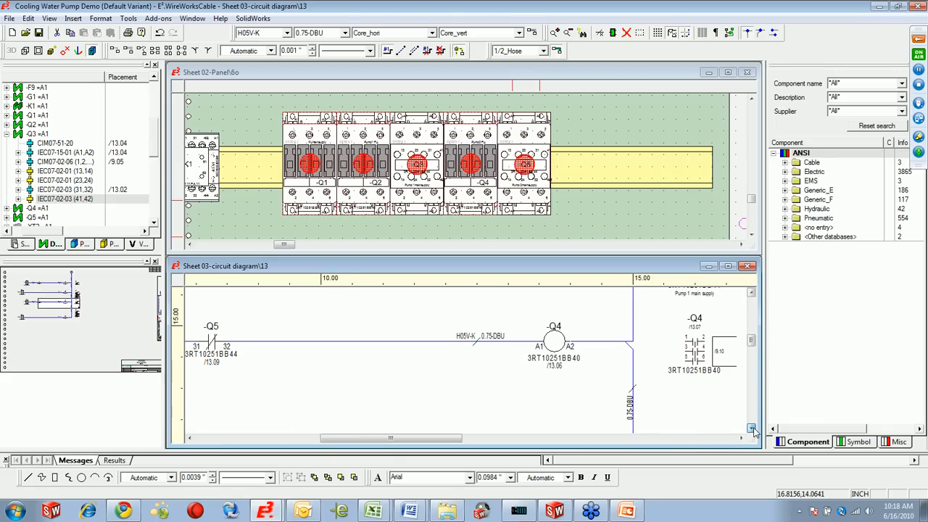
click(753, 429)
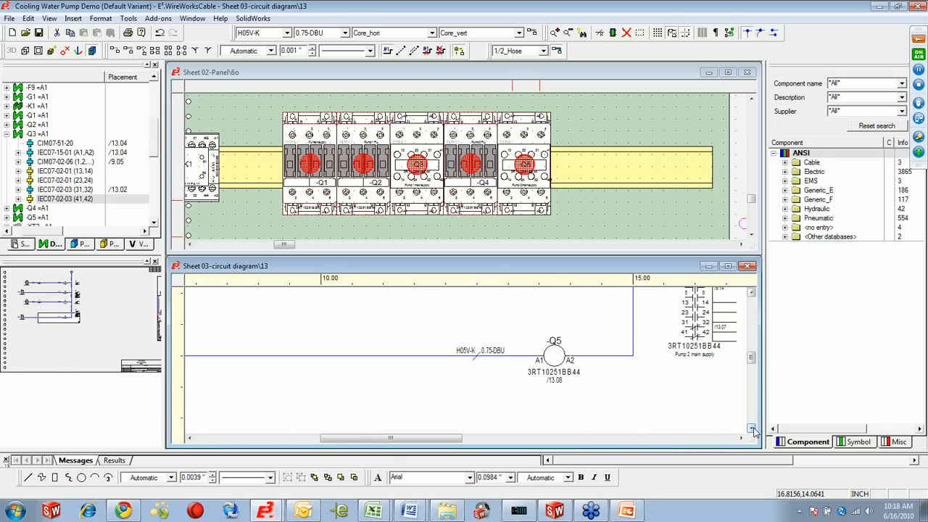
drag(38, 201, 335, 357)
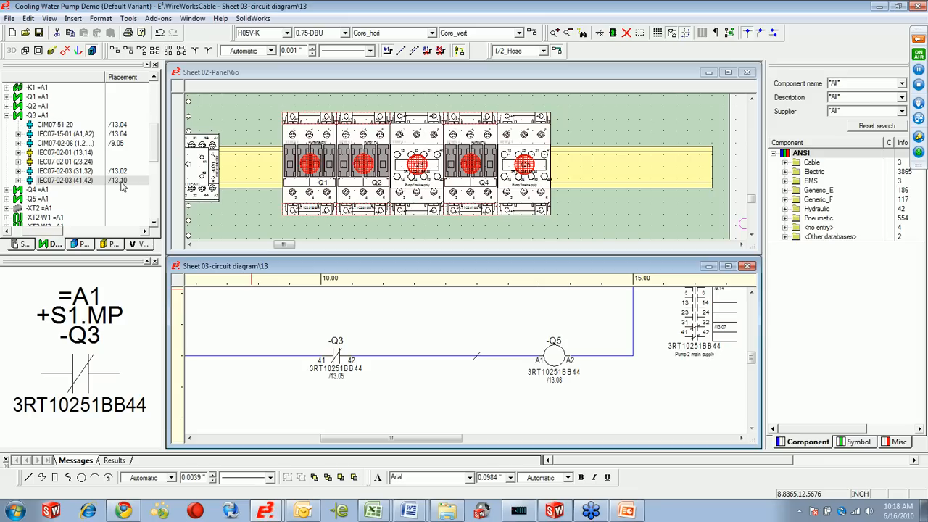
- Inspect the connections of -Q3 and -Q5 on panel sheet 6o, and delete the -Q3 contact (41,42) from circuit diagram sheet 13
click(396, 75)
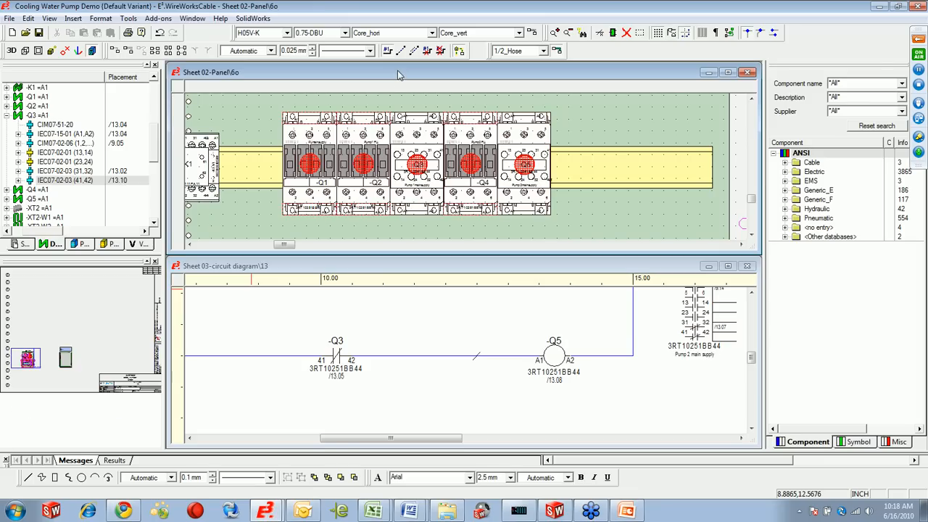
click(403, 53)
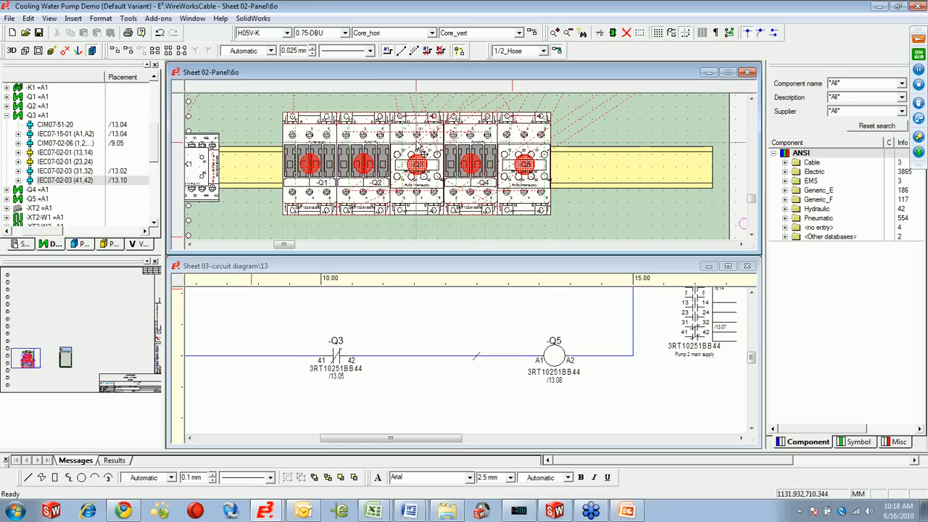
scroll(411, 155, up, 3)
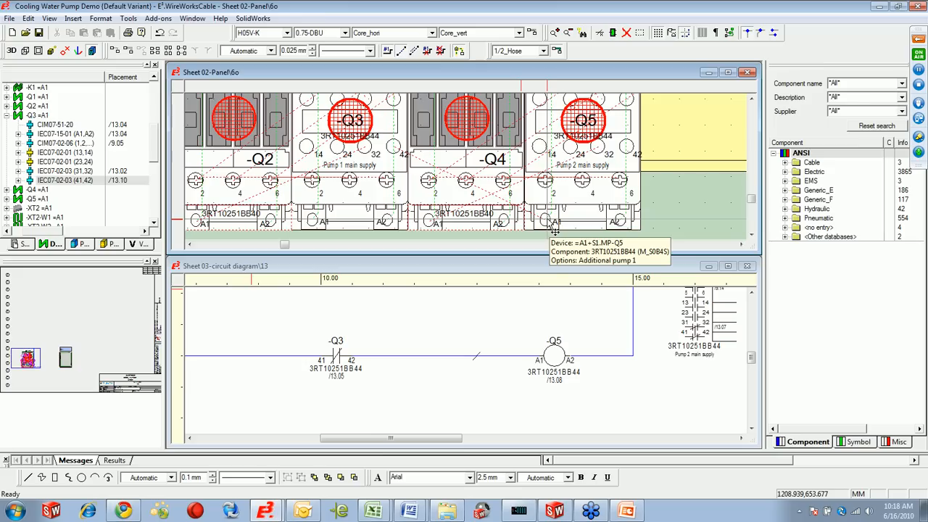
click(340, 360)
key(Delete)
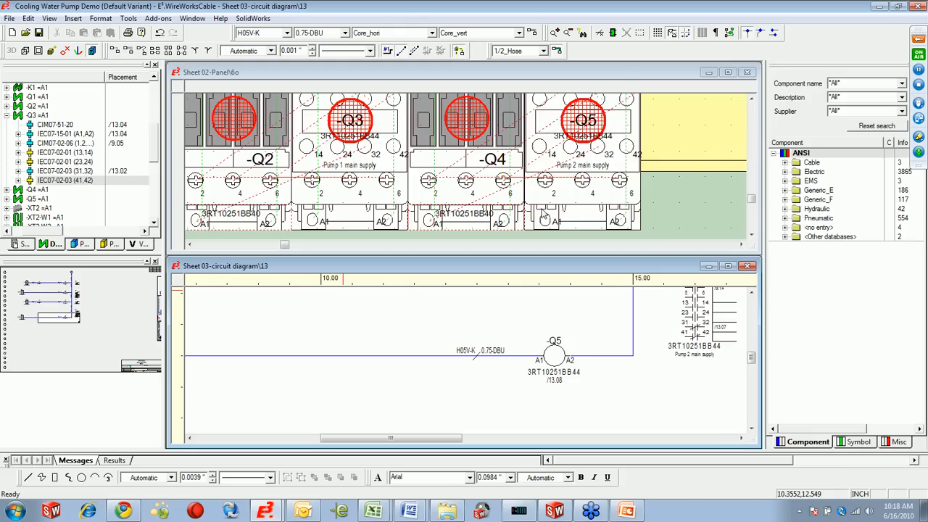
- Maximize panel sheet 6o and route the wires of contactors -Q3 and -Q5 with Panel Autoconnect
double_click(530, 74)
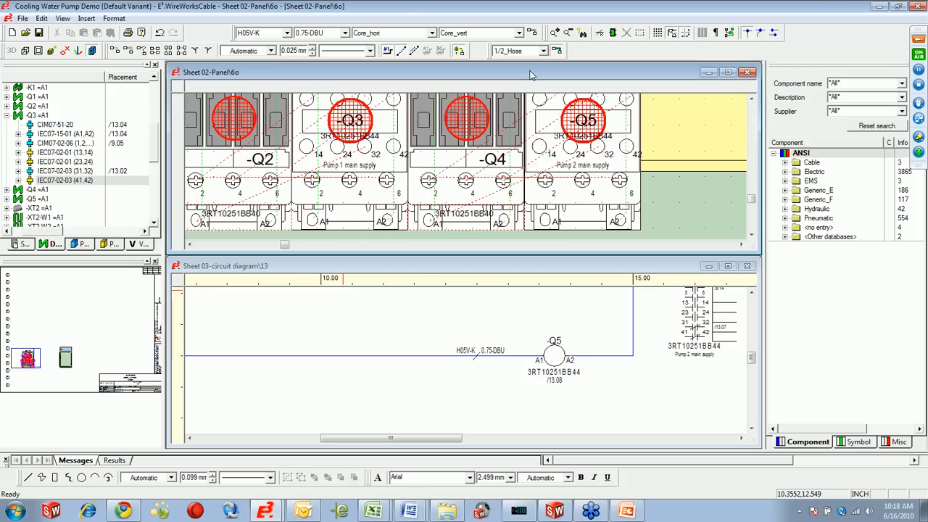
scroll(473, 187, up, 2)
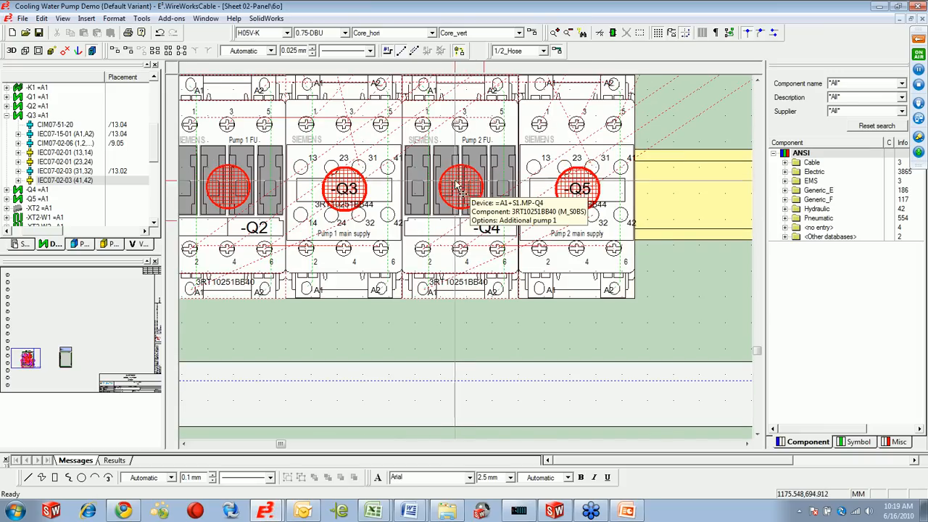
scroll(471, 185, down, 3)
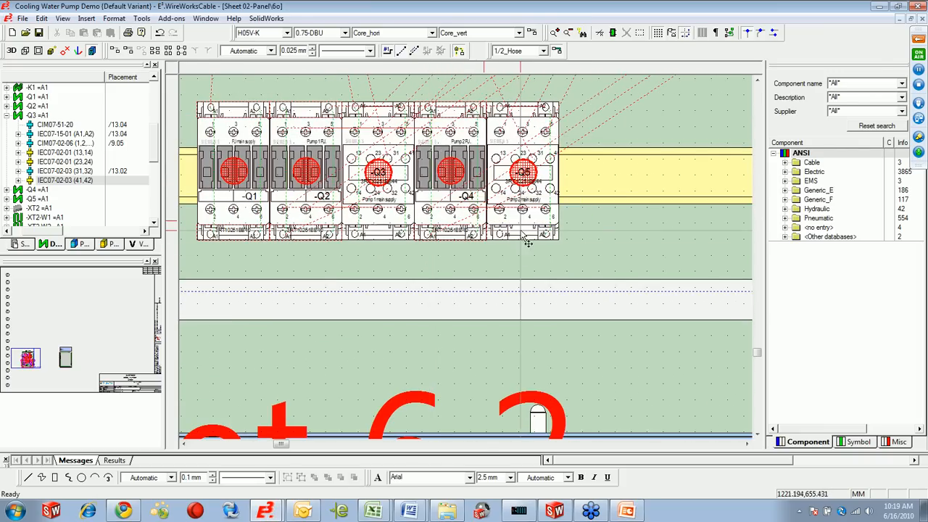
scroll(519, 232, up, 2)
scroll(519, 232, down, 1)
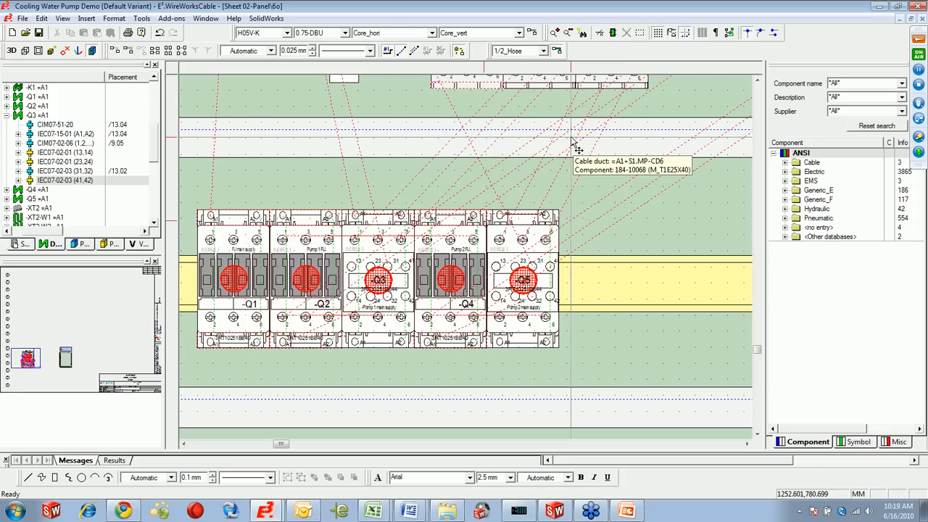
right_click(364, 251)
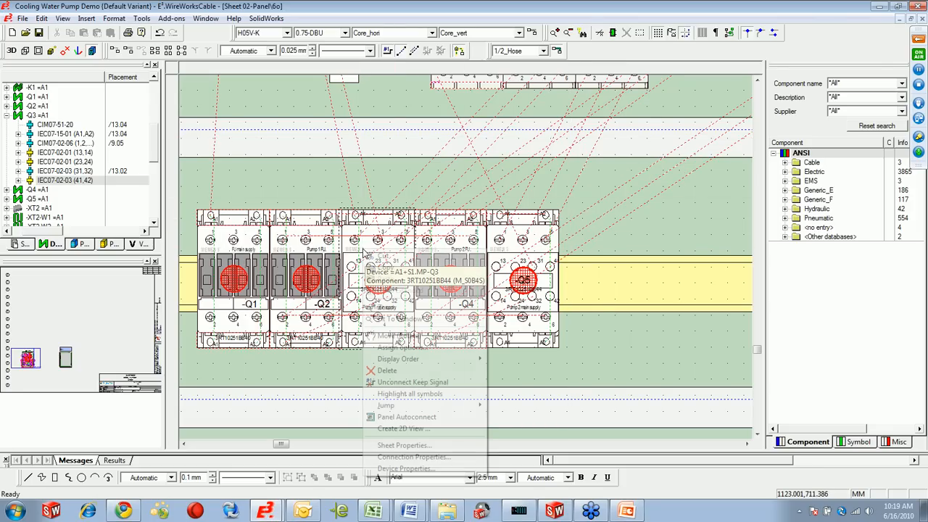
click(411, 418)
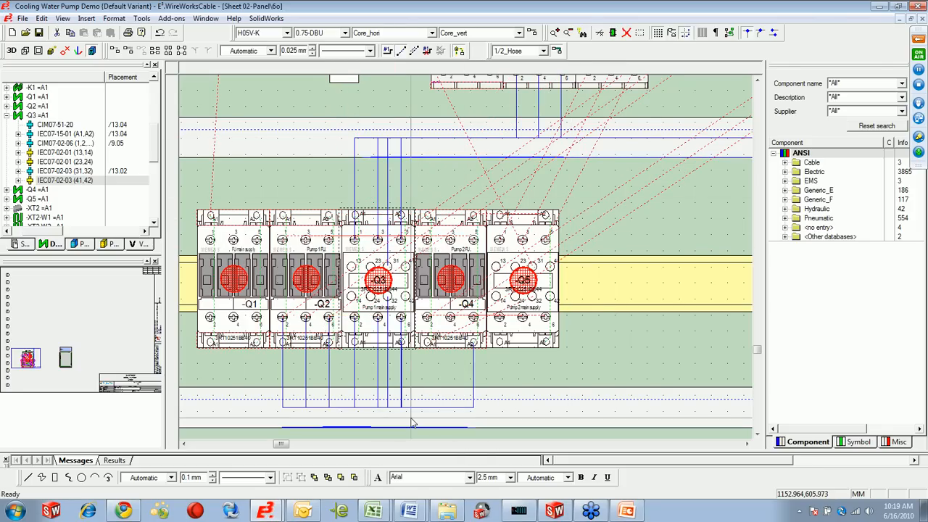
right_click(512, 245)
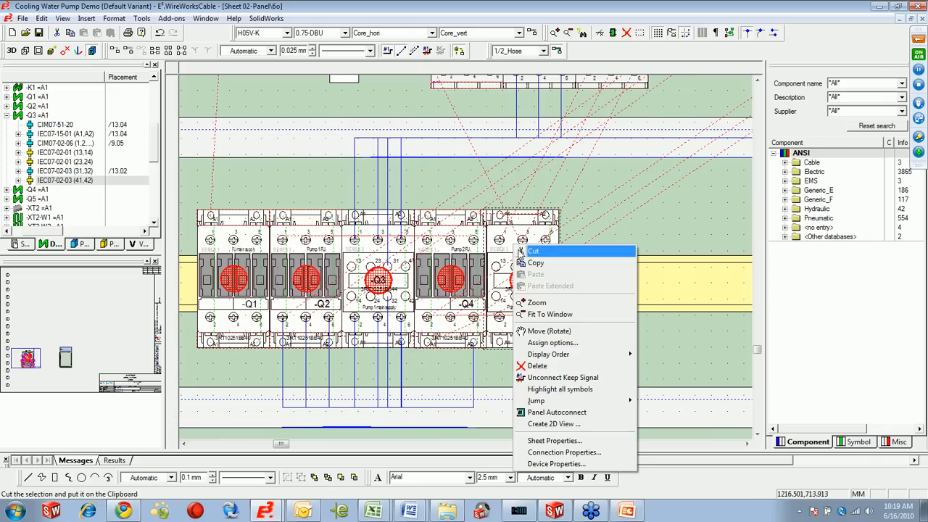
click(549, 412)
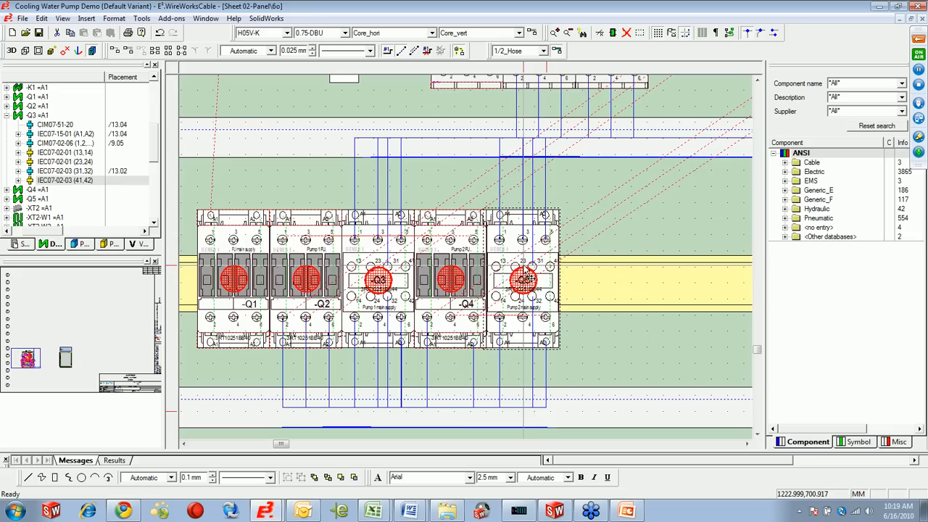
- Close the Cooling Water Pump Demo project without saving and bring up the Untitled project
click(917, 6)
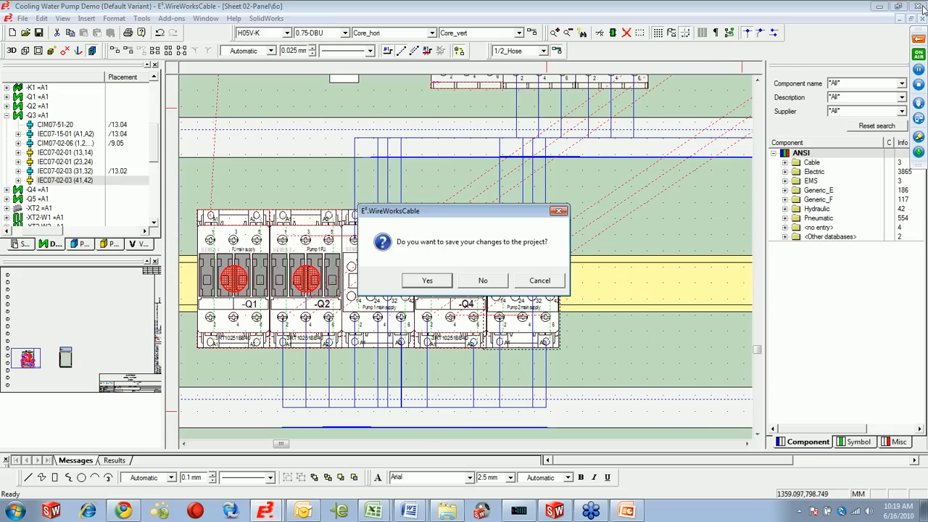
click(483, 282)
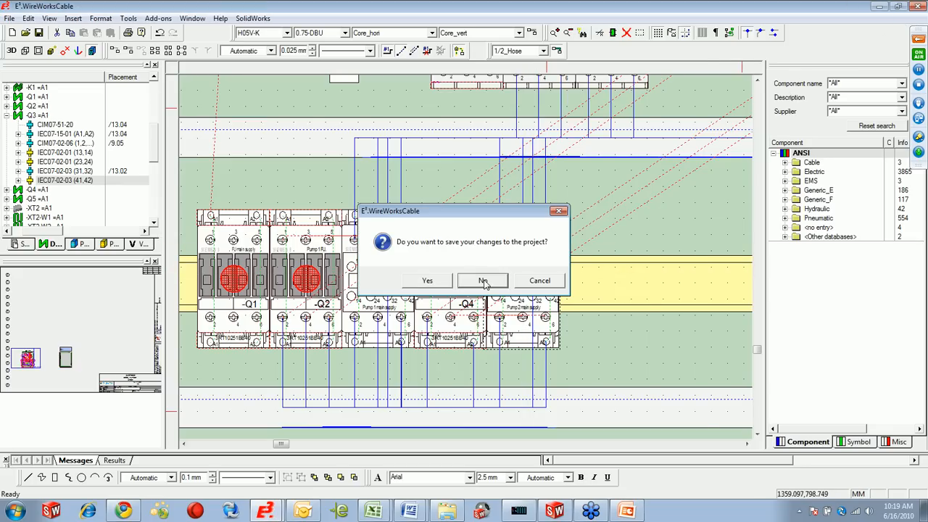
click(877, 6)
click(267, 511)
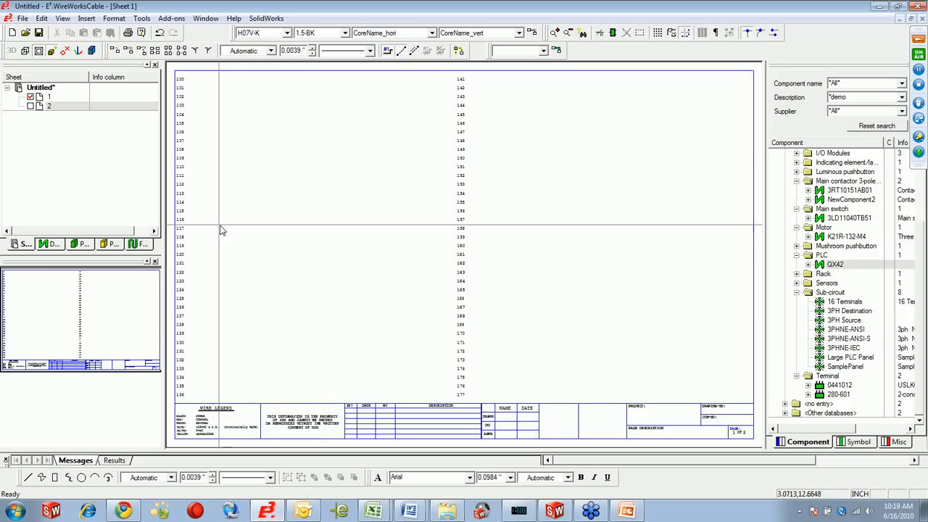
- View sheet 2 and close it again, and examine the line numbers of both columns on sheet 1
click(30, 106)
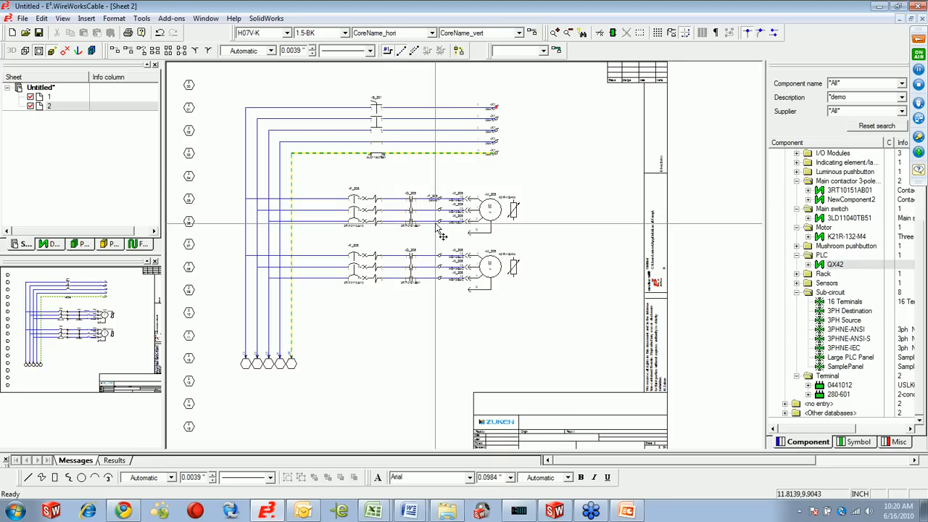
click(30, 107)
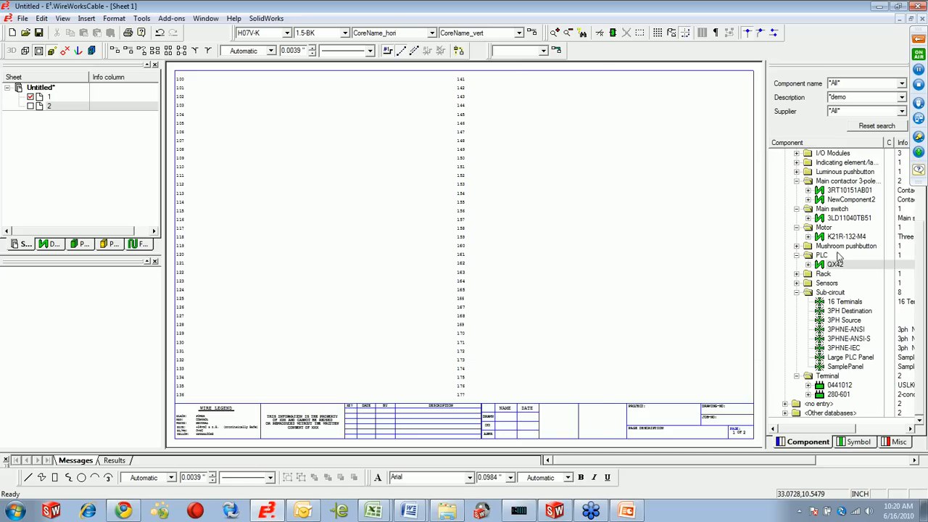
middle_drag(168, 75, 213, 124)
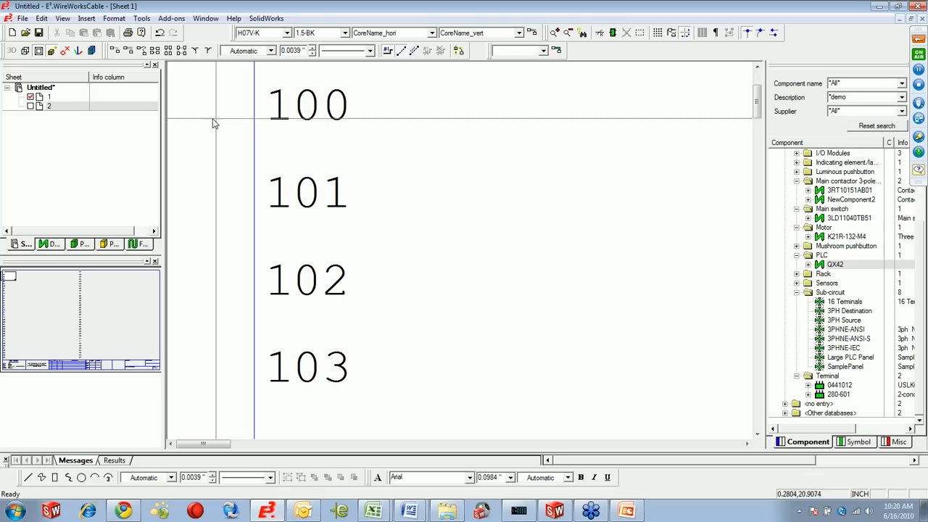
drag(214, 444, 456, 462)
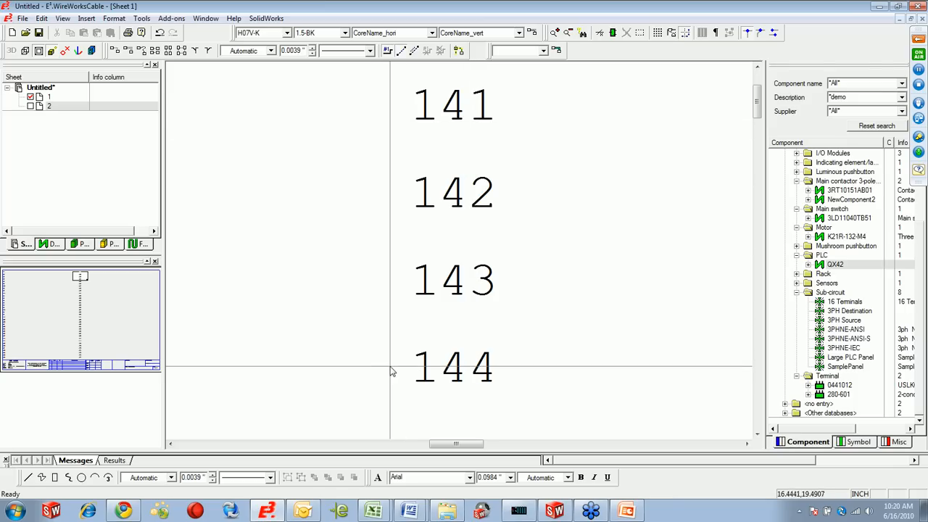
scroll(377, 364, down, 5)
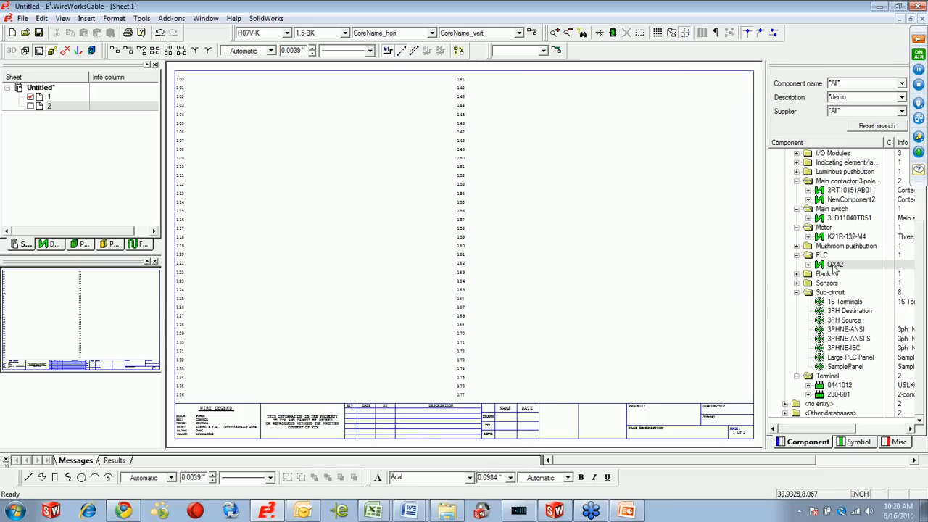
- Place the PLC component QX42 on sheet 1 starting at line 108, and jump from it to the device tree
drag(834, 265, 367, 148)
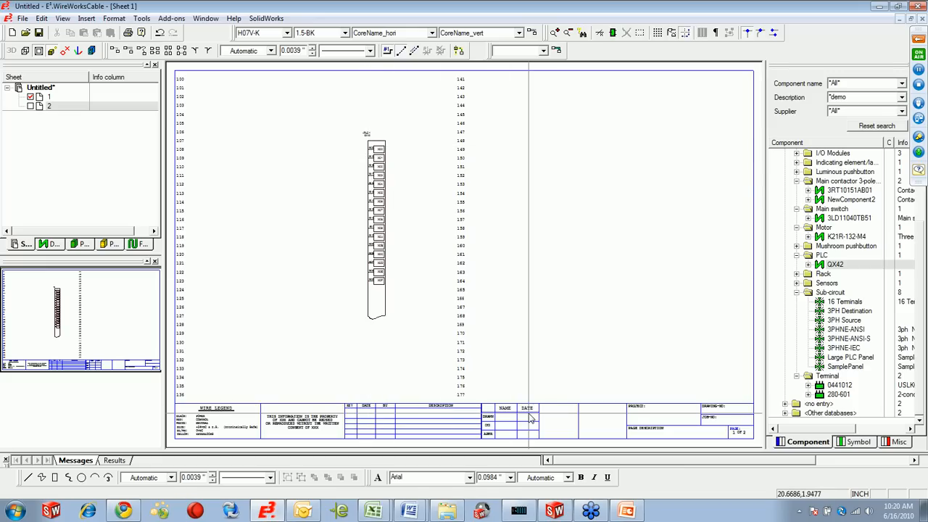
right_click(377, 303)
mouse_move(482, 251)
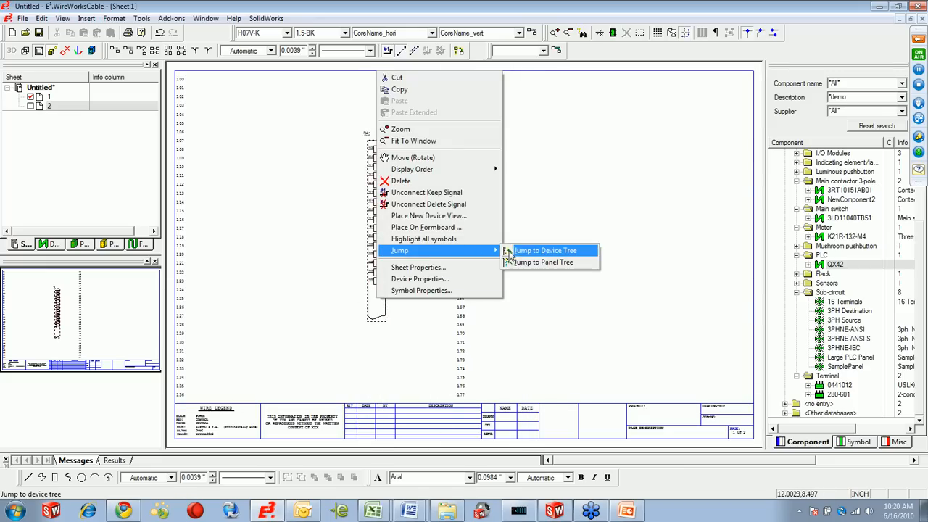
click(519, 251)
- Examine the placed and unplaced symbols of device -PLC1 in the device tree with their previews
click(42, 97)
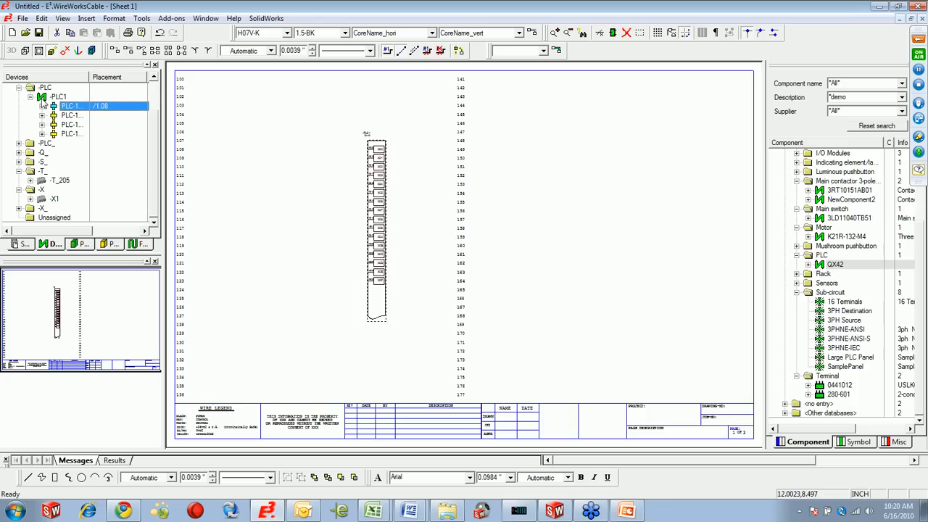
click(64, 116)
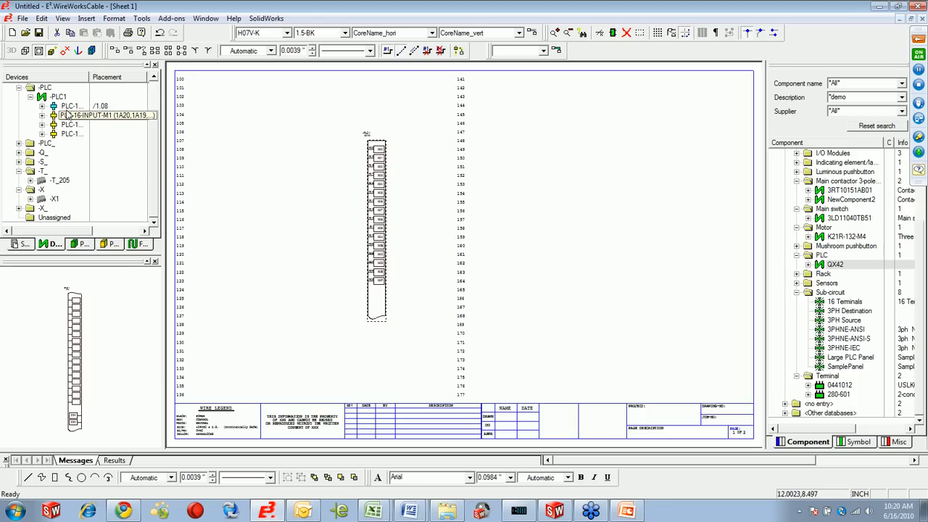
click(70, 107)
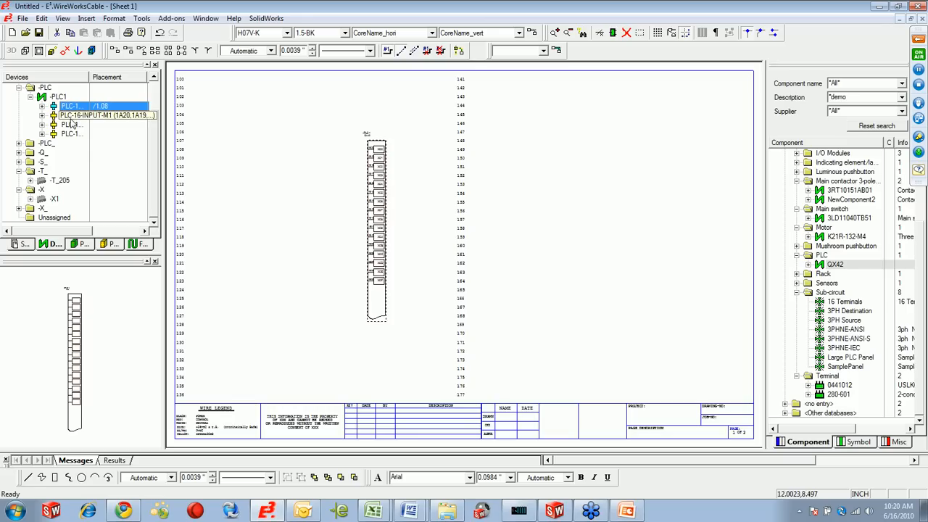
click(70, 117)
click(70, 125)
click(71, 134)
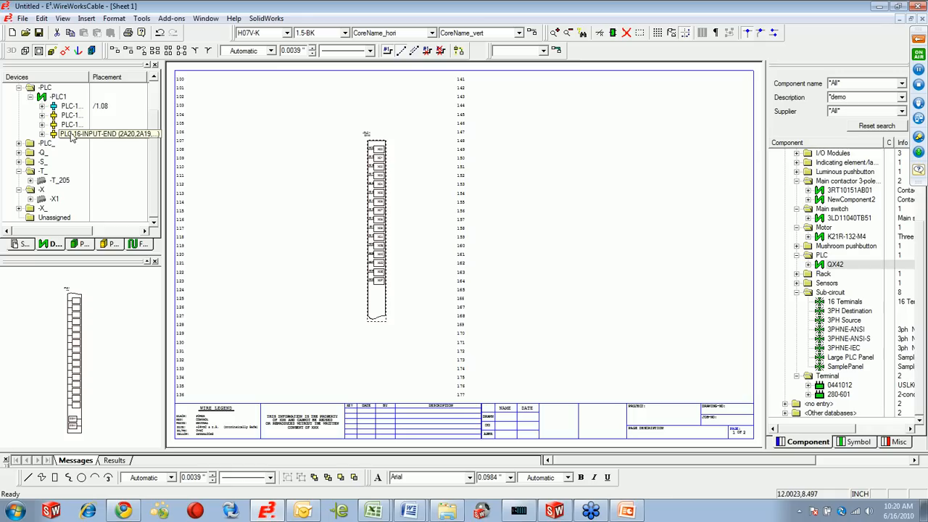
- Place the PLC-16-INPUT-M1 symbol of -PLC1 on sheet 1 in the second line column, starting at line 149
click(72, 125)
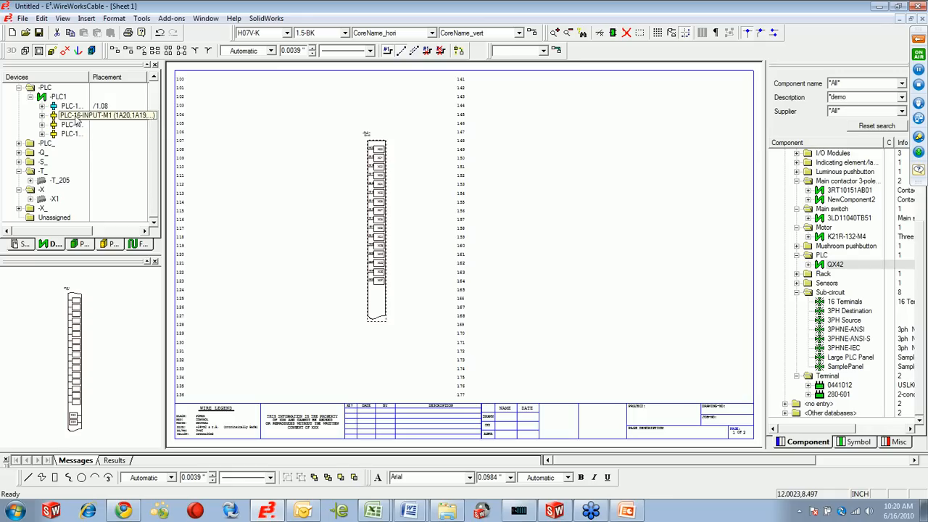
drag(75, 122, 664, 154)
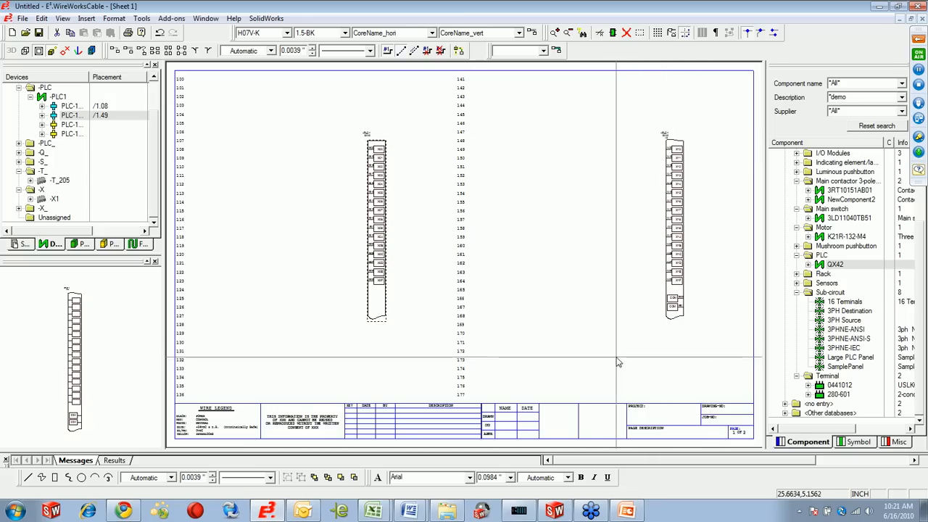
click(558, 351)
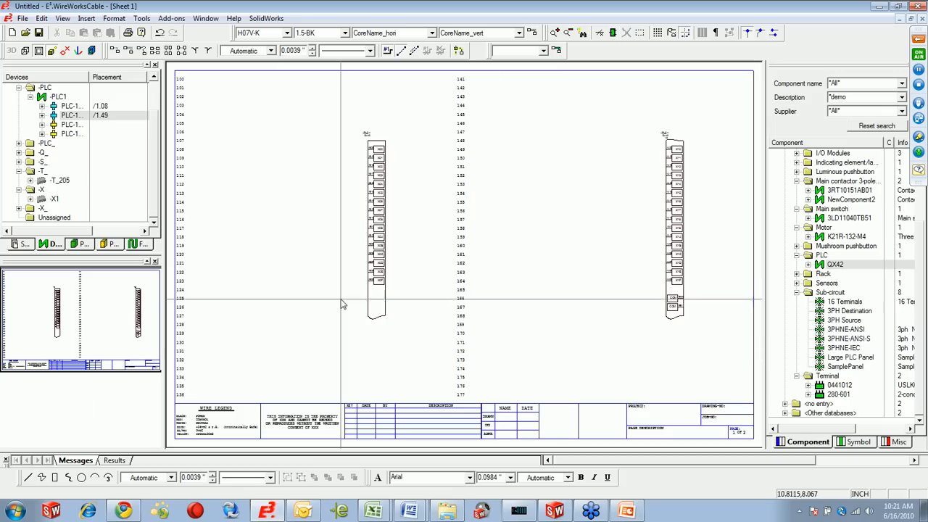
- Insert ANSI_C sheet 3 as a panel sheet at the end of the project and place the Large PLC Panel sub-circuit on it
click(24, 244)
right_click(40, 95)
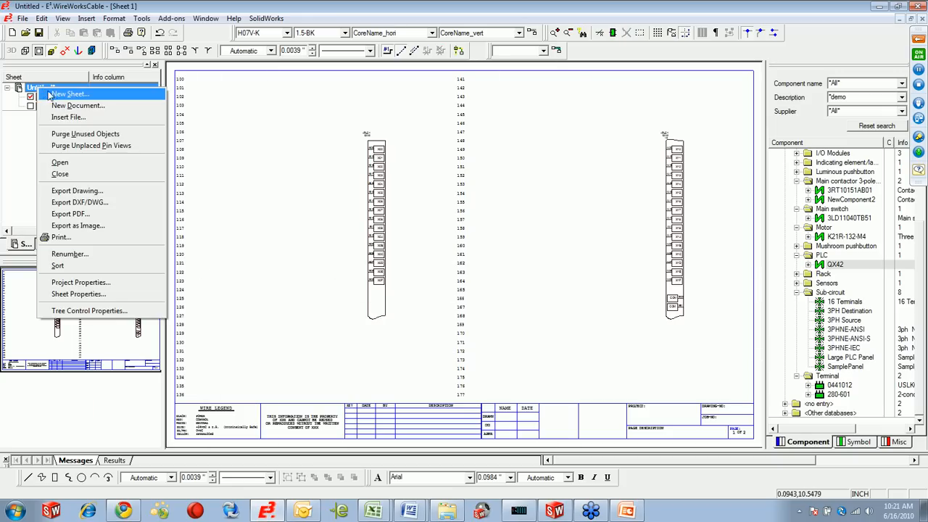
click(57, 94)
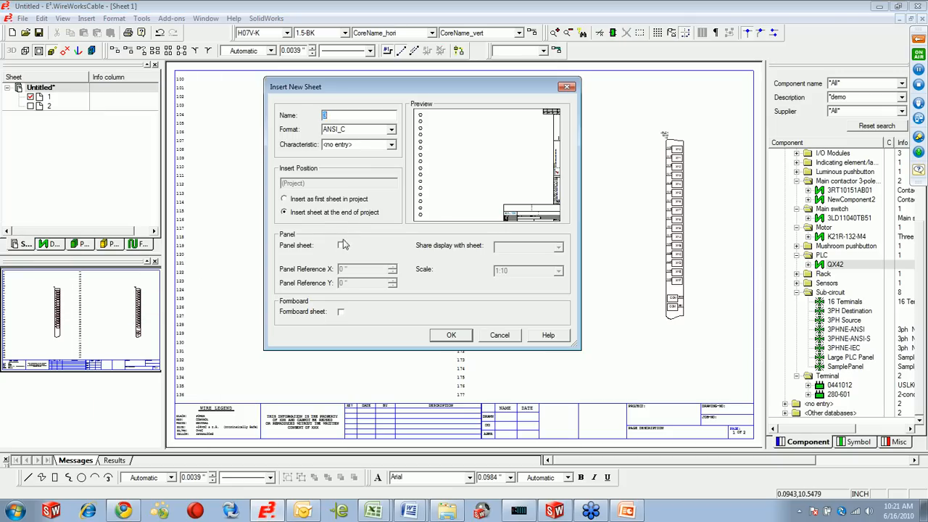
click(342, 245)
click(452, 338)
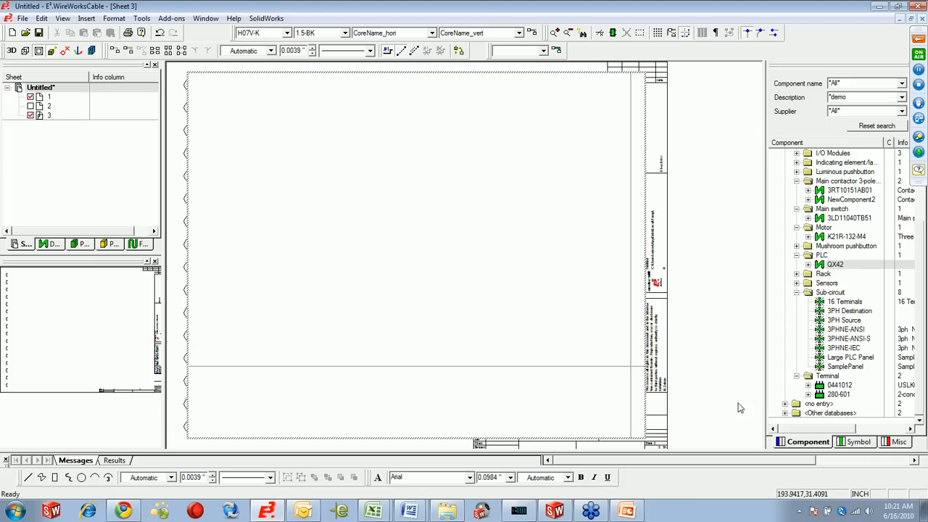
click(848, 357)
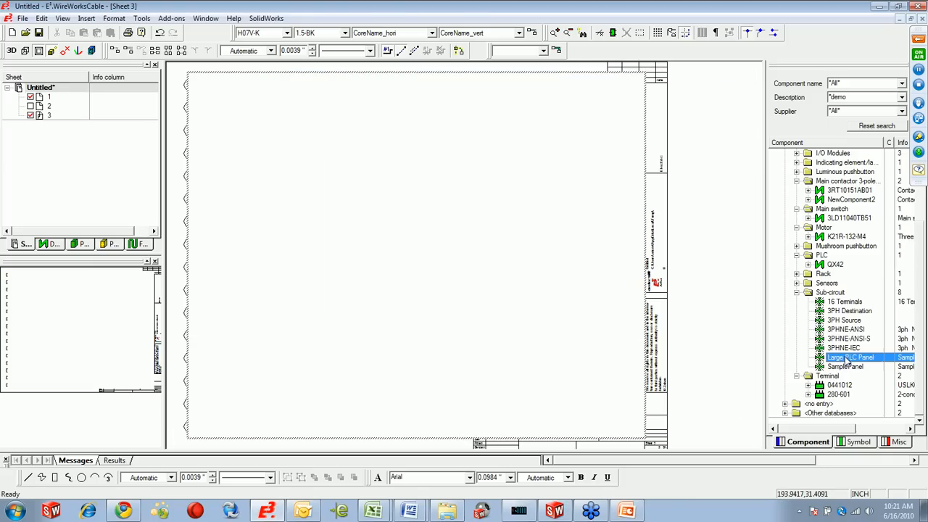
drag(861, 364, 362, 353)
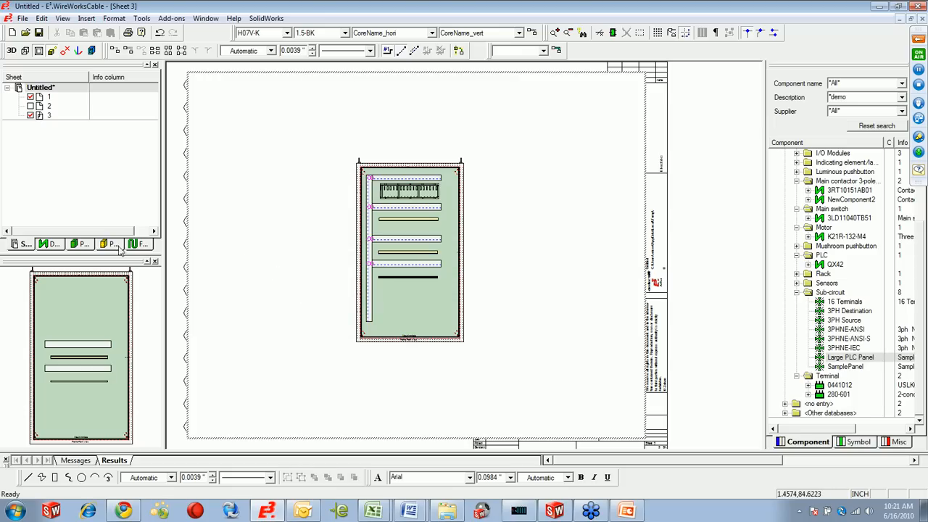
- Mount the unplaced -PLC1 module in the first section of the panel's rack and add a second QX42 module directly beside it
click(91, 246)
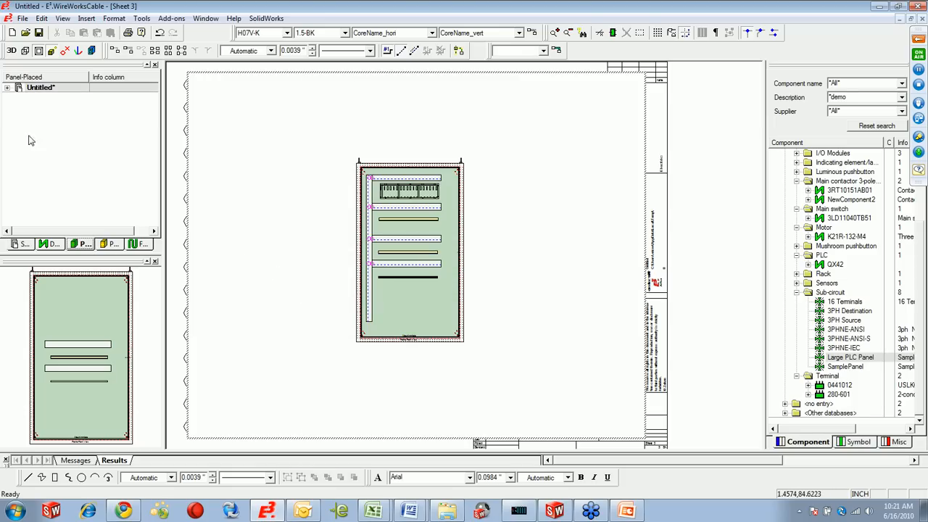
click(112, 247)
drag(58, 98, 390, 207)
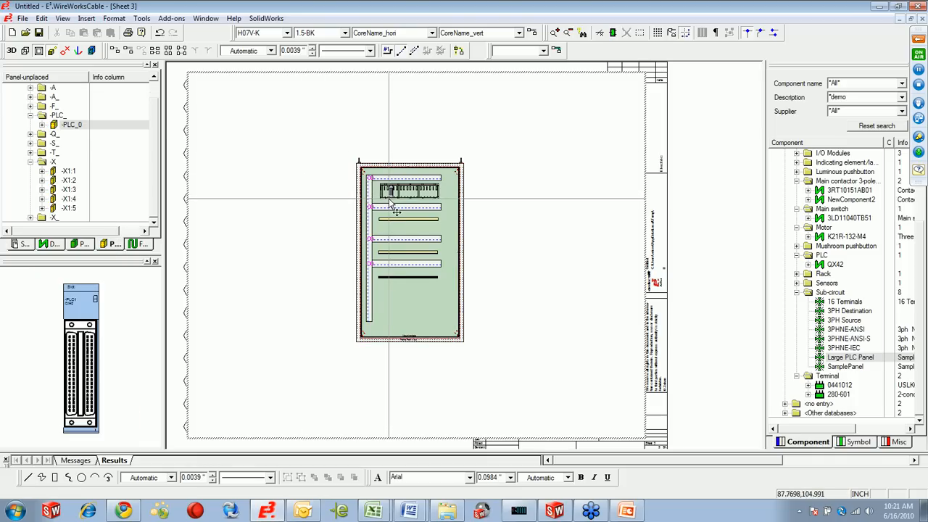
scroll(390, 188, up, 5)
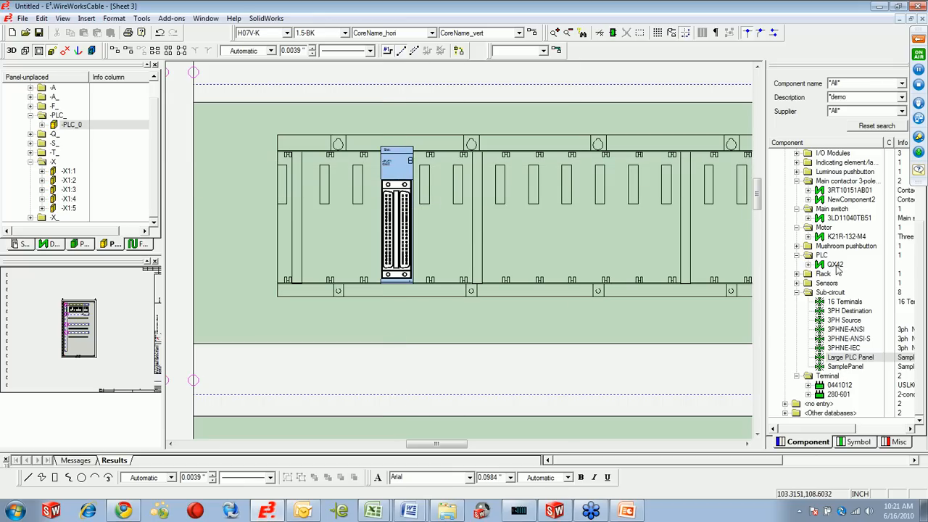
click(835, 264)
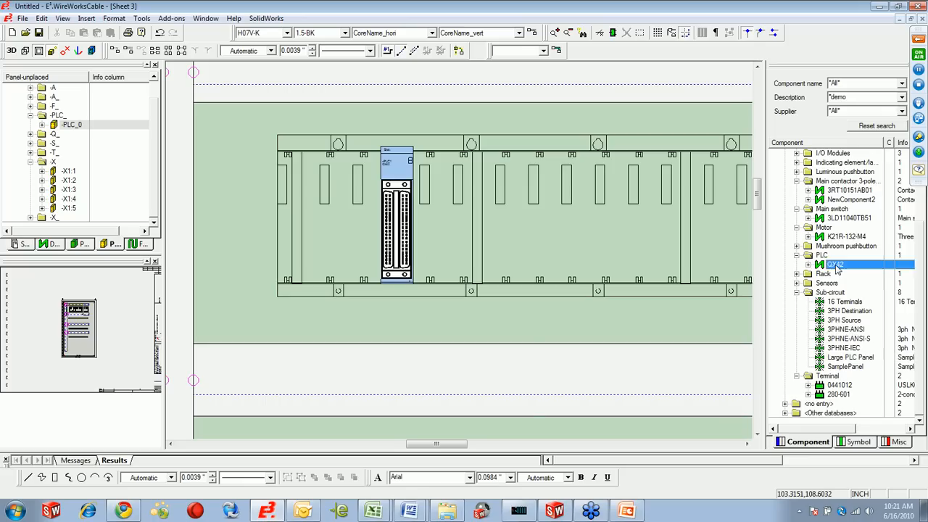
click(422, 299)
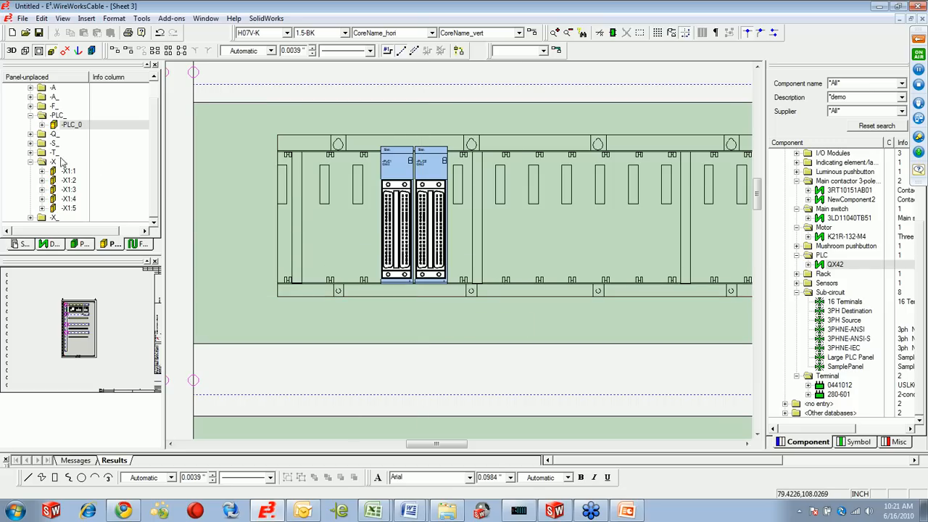
- Examine the symbols of device -PLC2 in the device tree with their previews
click(50, 244)
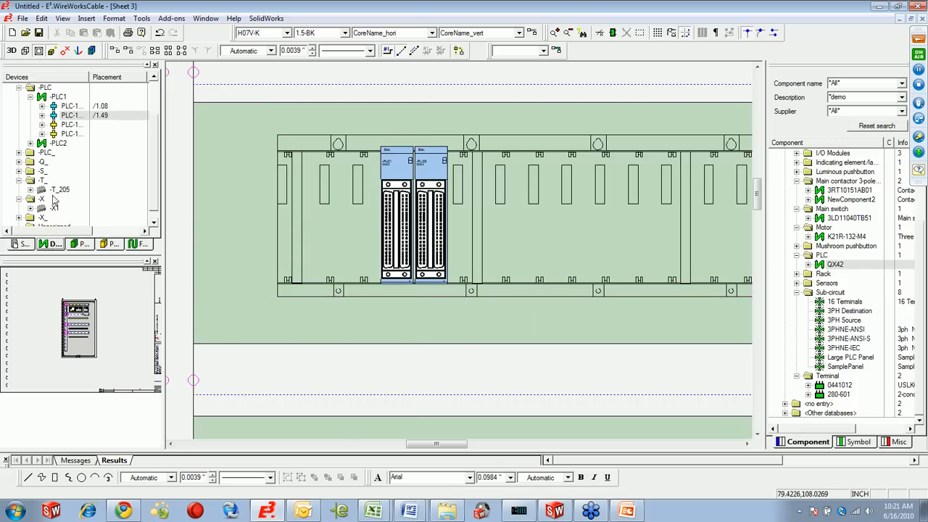
click(31, 97)
click(58, 134)
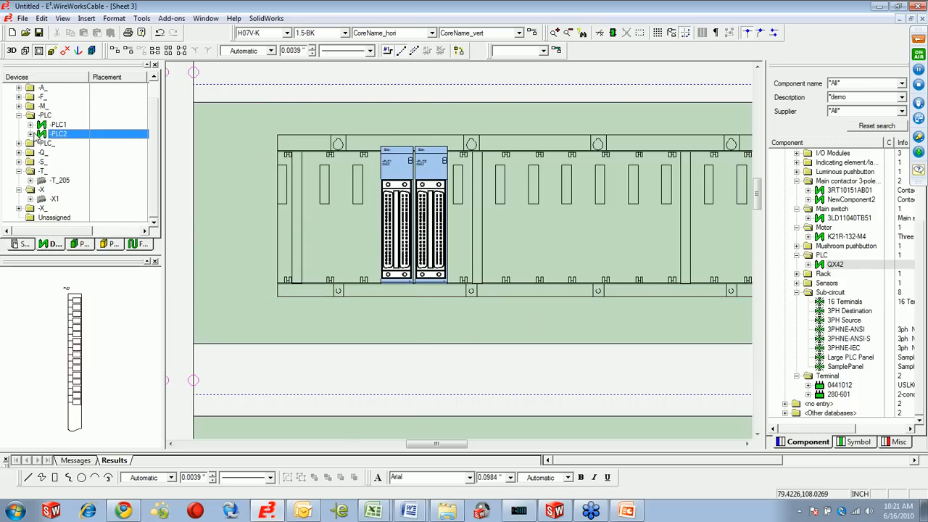
click(30, 134)
click(67, 144)
key(Down)
key(Down)
key(Down)
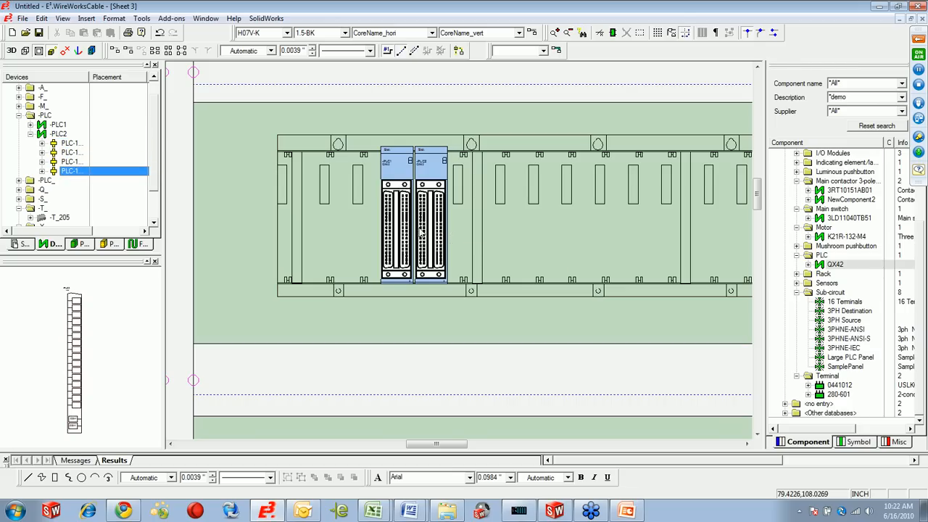
- Check the symbol placements of -PLC1 in the device tree and jump from its panel module to its schematic symbol on sheet 1
click(30, 125)
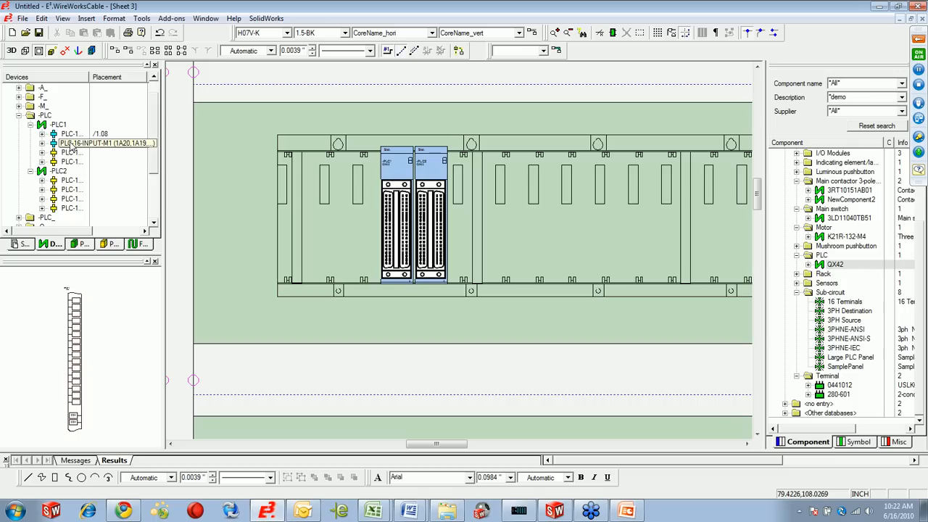
click(71, 143)
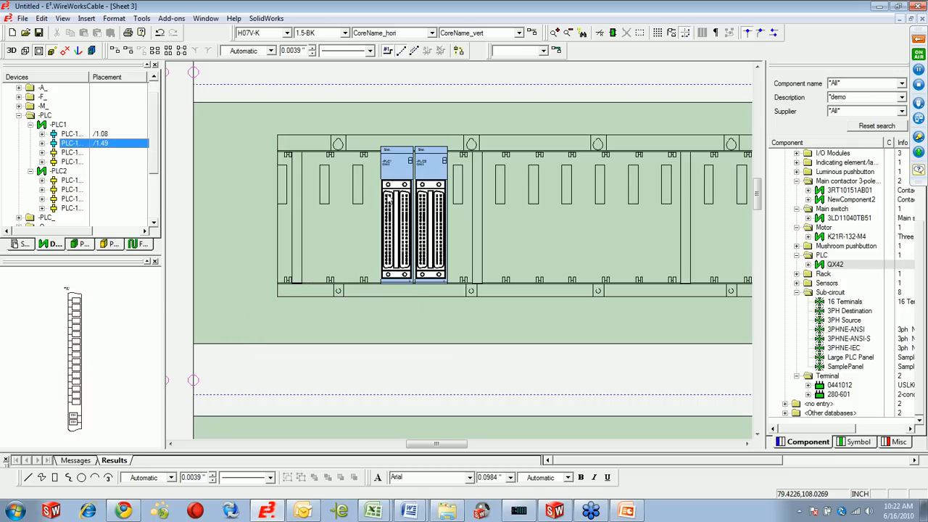
right_click(403, 174)
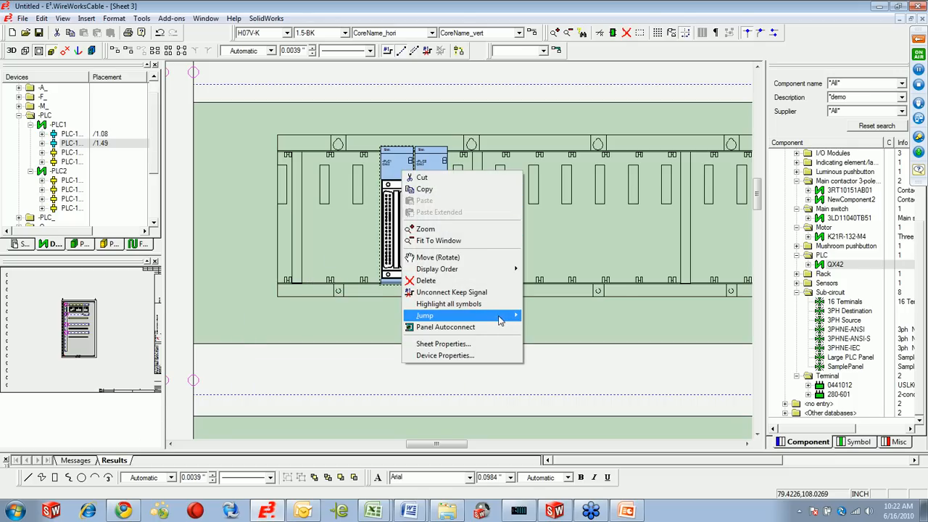
mouse_move(500, 320)
click(562, 319)
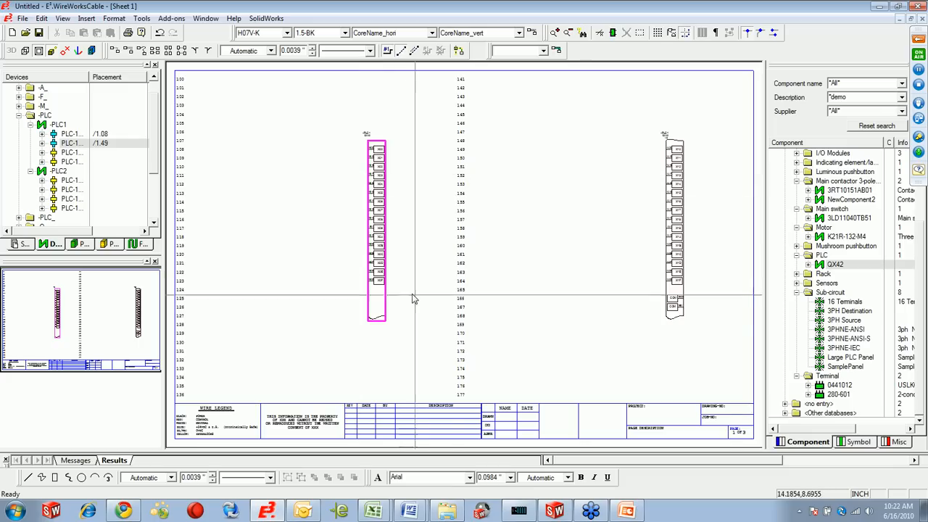
- Place the 16 Terminals sub-circuit beside the inputs of the first PLC symbol on sheet 1, starting at line 108
click(844, 303)
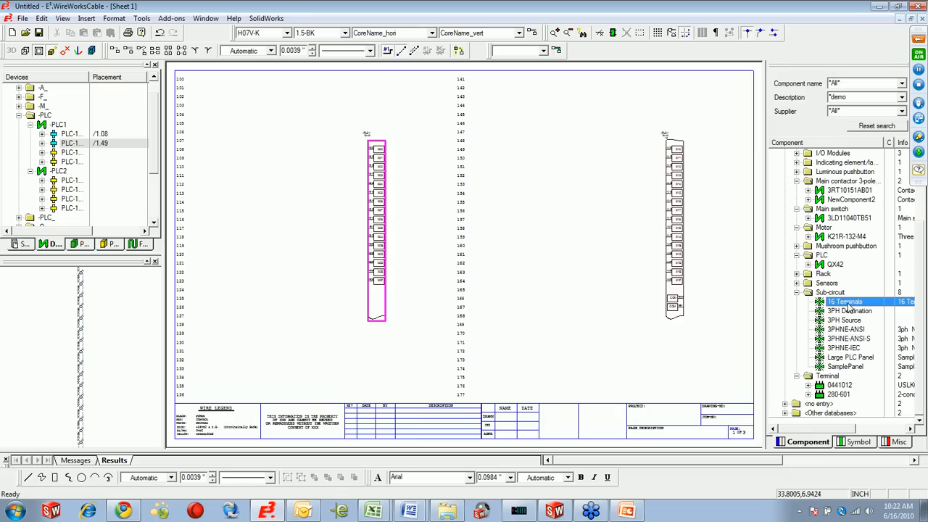
drag(844, 302, 327, 281)
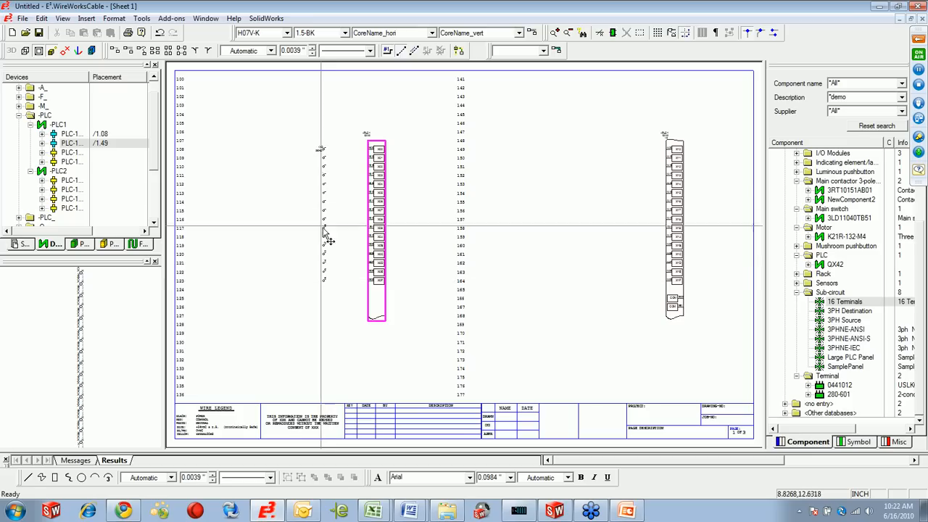
middle_drag(301, 137, 344, 166)
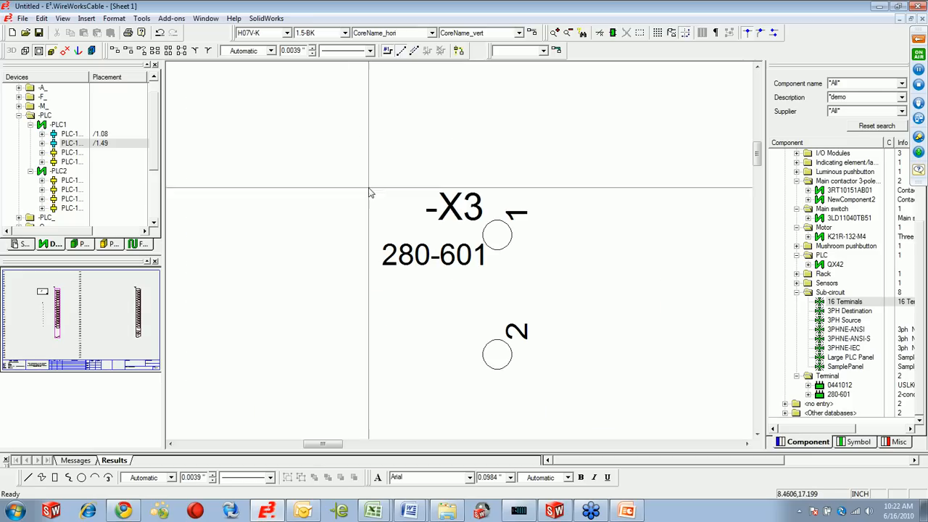
scroll(558, 335, down, 2)
scroll(558, 340, down, 10)
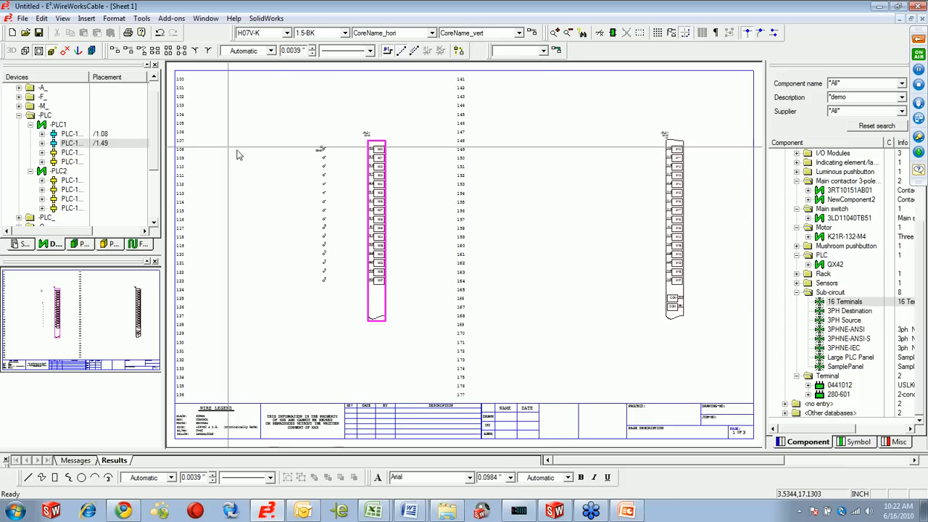
- Connect all 16 terminals to the input pins of the first PLC symbol in one pass and inspect the pin and address texts
click(155, 50)
drag(202, 94, 431, 313)
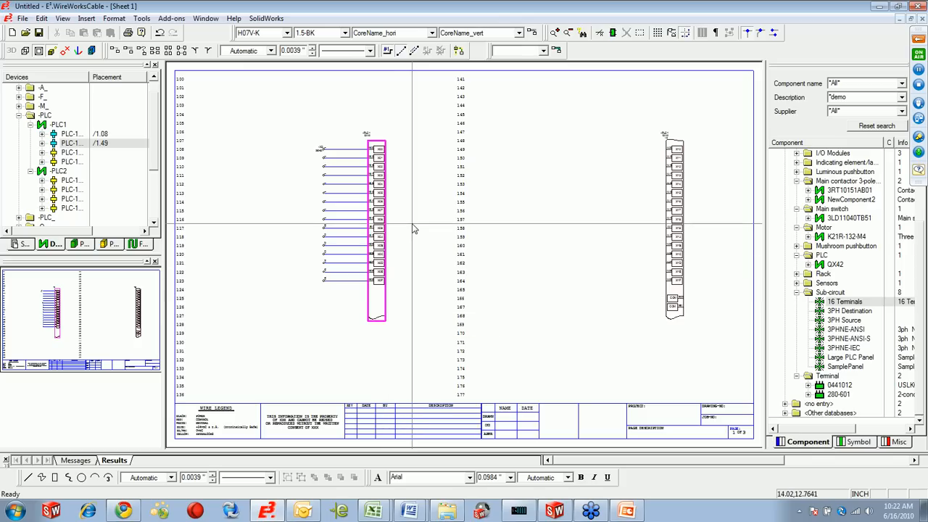
click(392, 171)
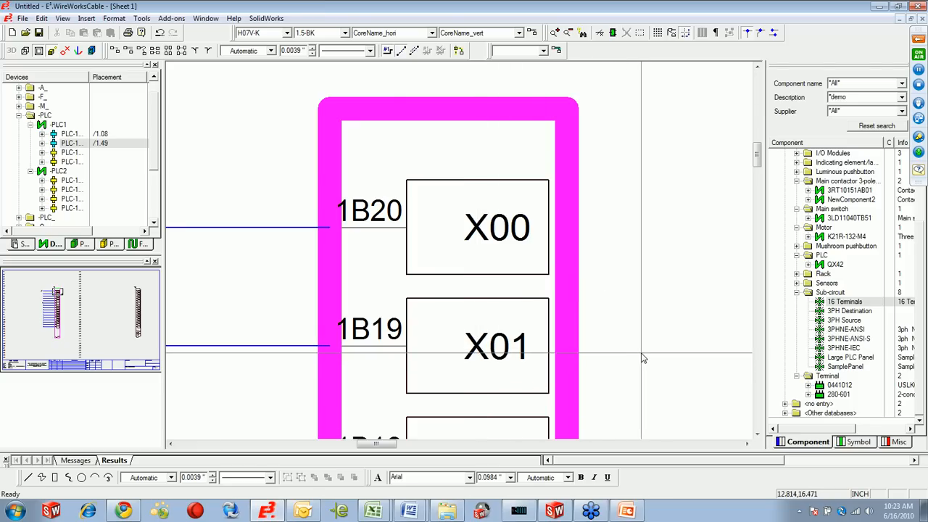
scroll(640, 353, down, 5)
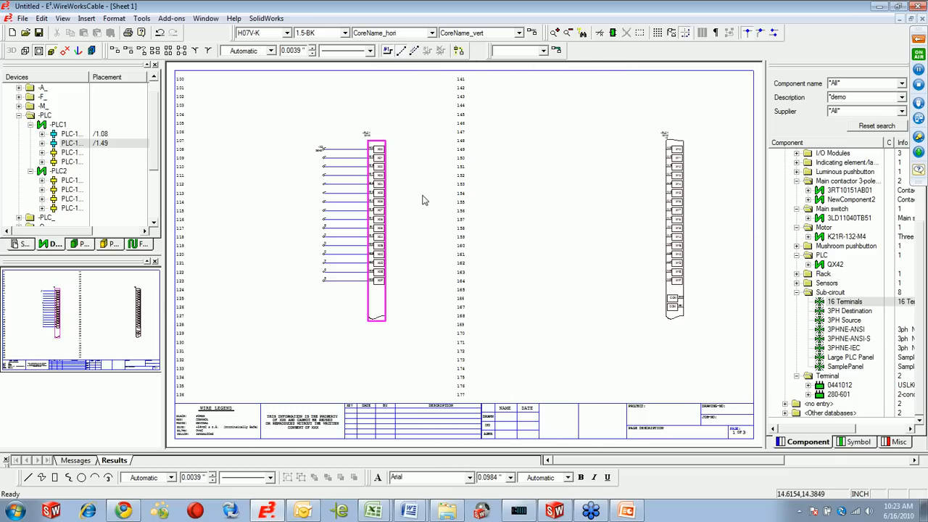
- Open the PLC Addressing add-on and load the project's PLC addresses into the PLC Address Management table
click(173, 20)
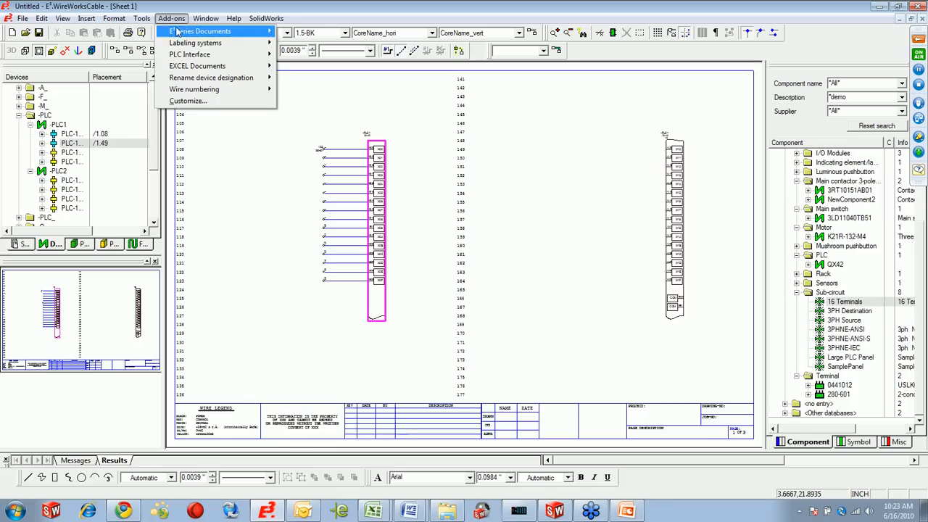
mouse_move(229, 61)
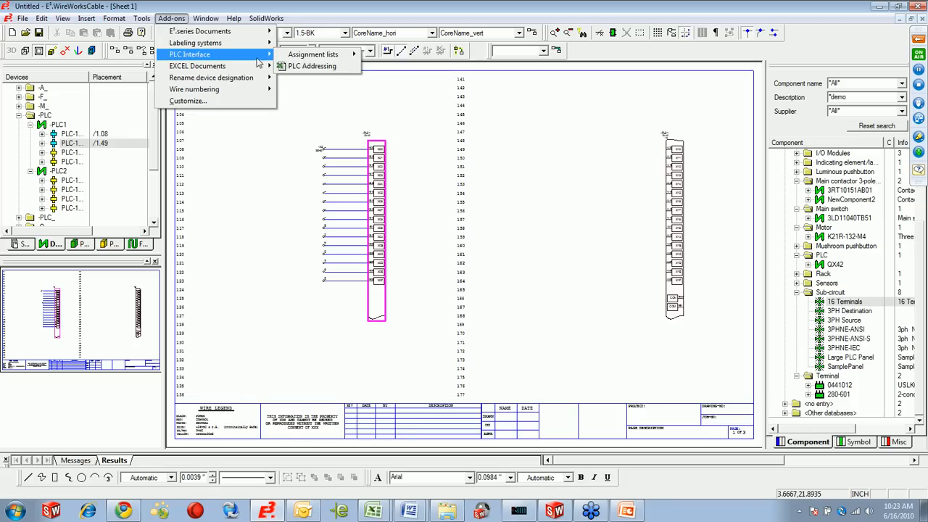
click(304, 66)
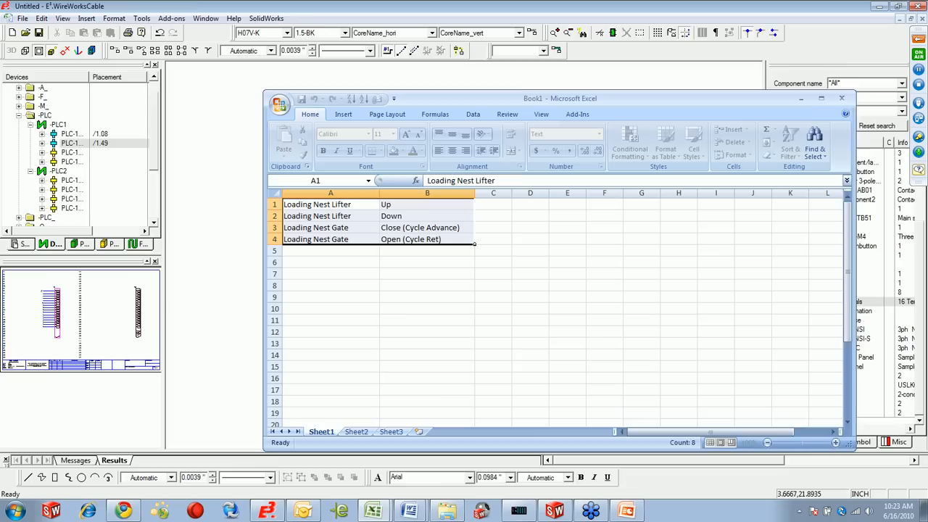
click(801, 99)
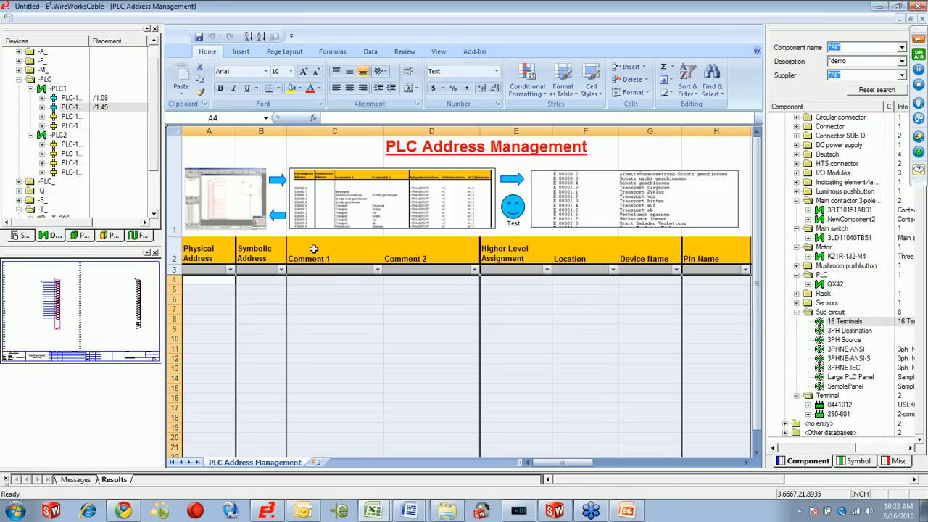
click(279, 185)
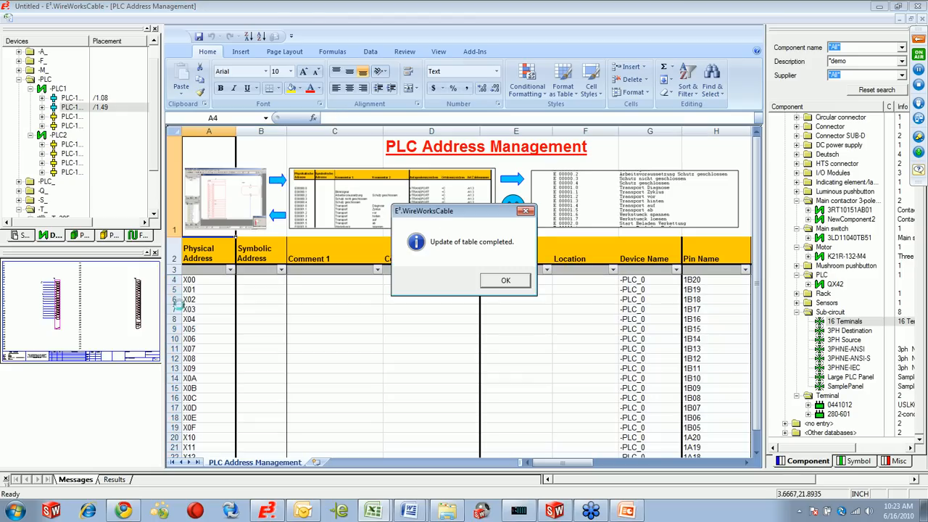
click(503, 281)
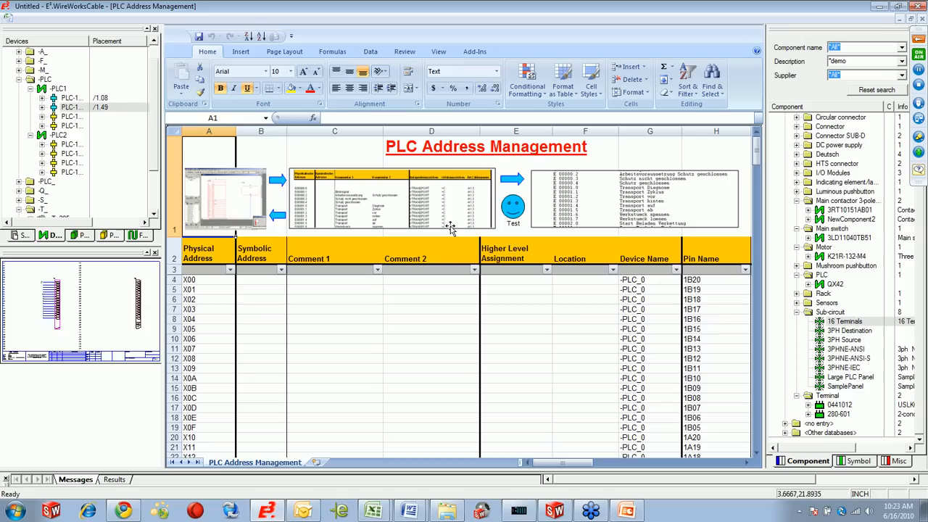
- Test the PLC address table for addresses used multiple times, and close the report
click(513, 211)
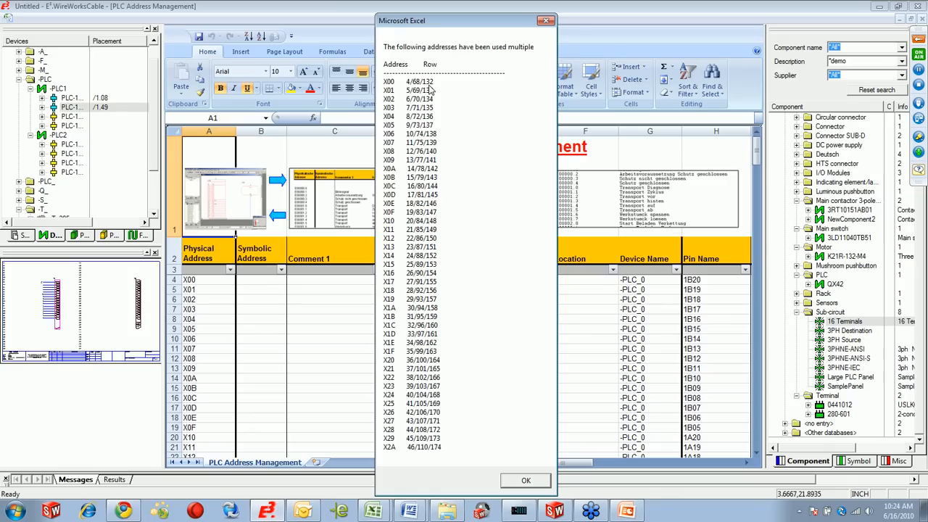
click(531, 483)
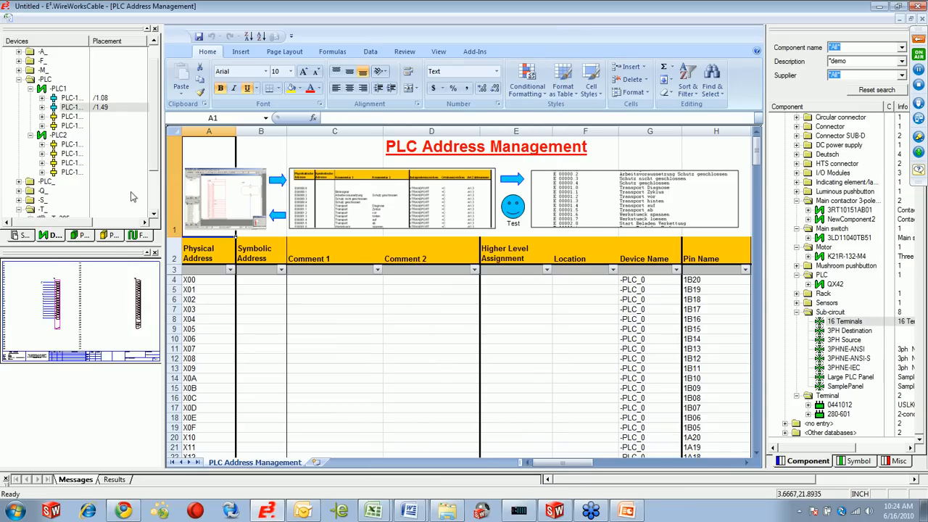
click(197, 338)
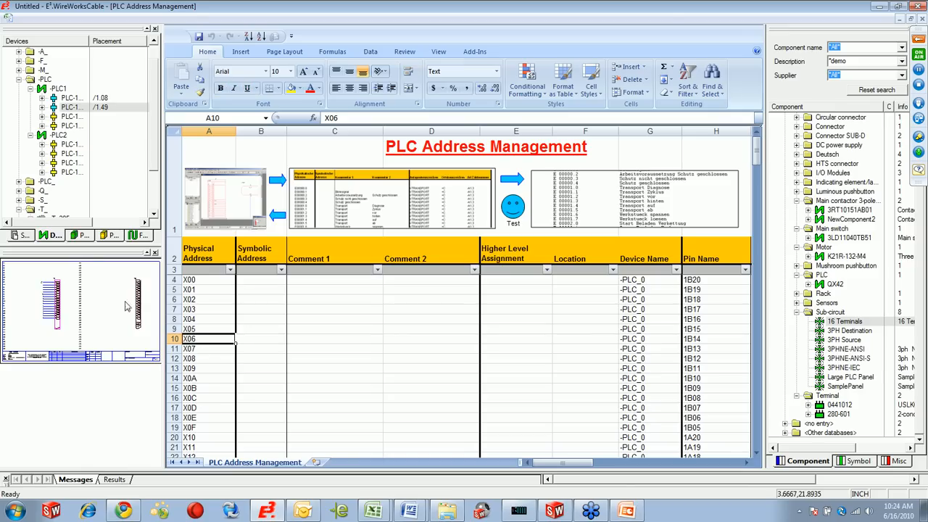
- Return from the PLC address table to sheet 1 and show the device tree again
click(26, 236)
click(30, 90)
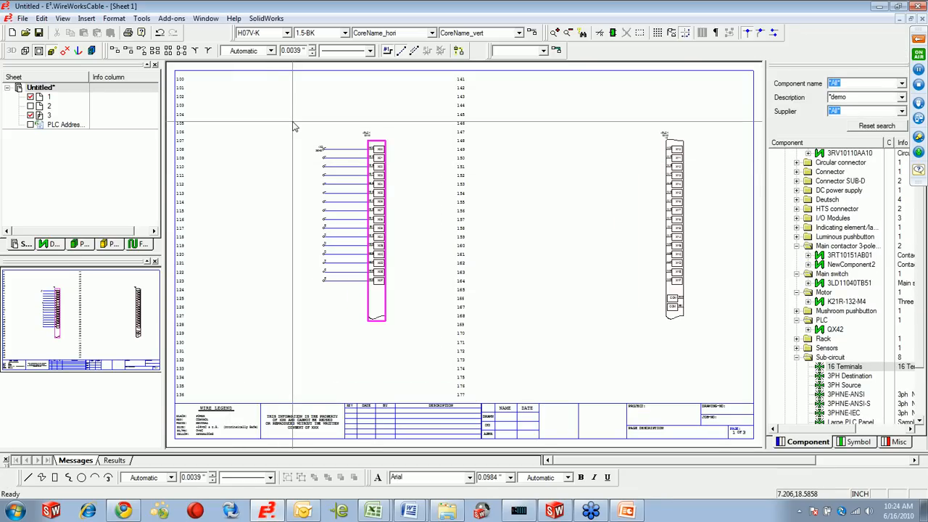
click(53, 244)
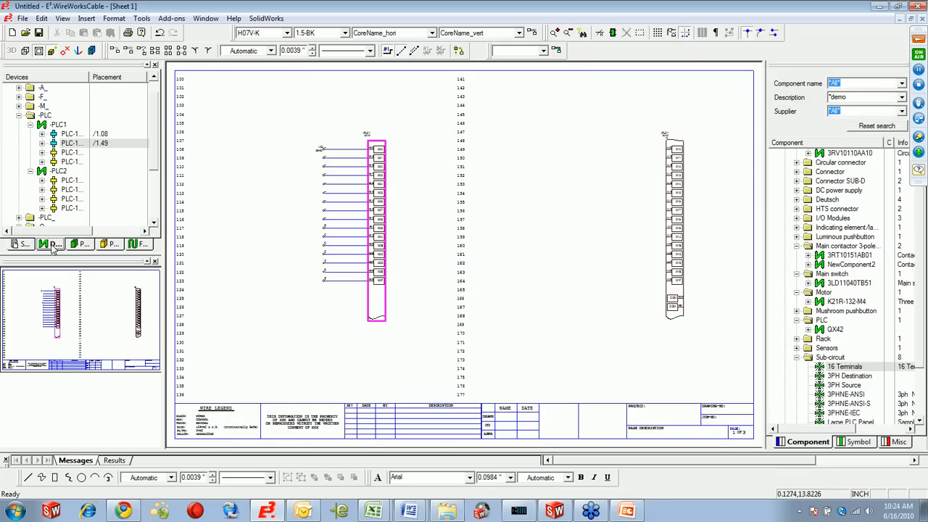
- Delete the redundant device -PLC_0 from the -PLC_ group in the device tree
click(18, 217)
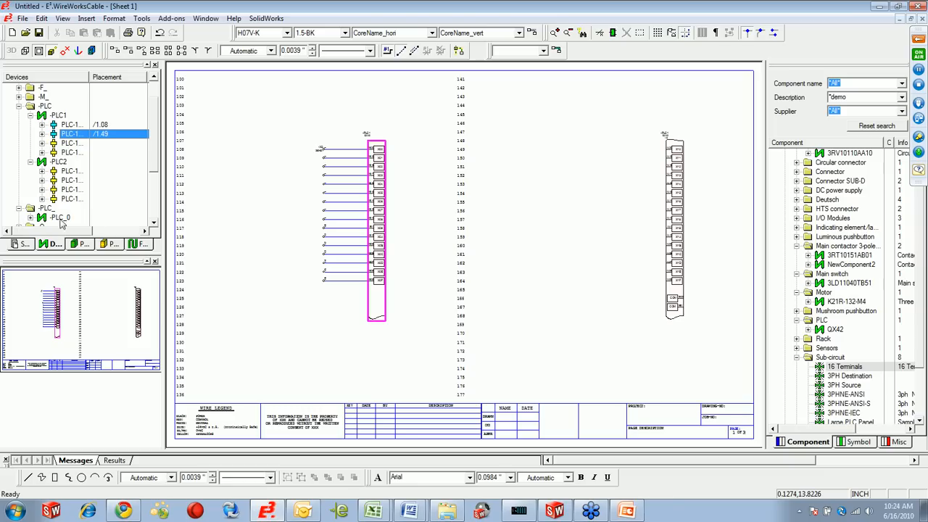
drag(155, 166, 157, 189)
click(30, 171)
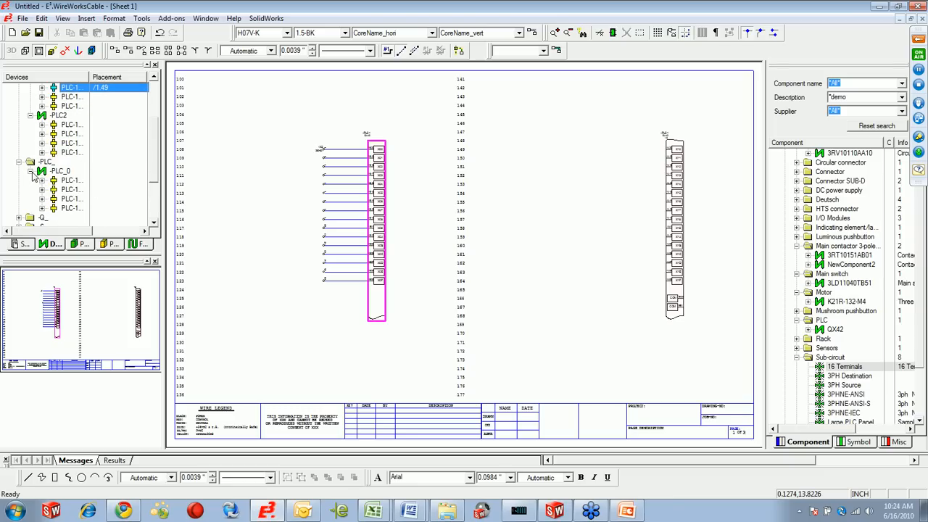
right_click(61, 171)
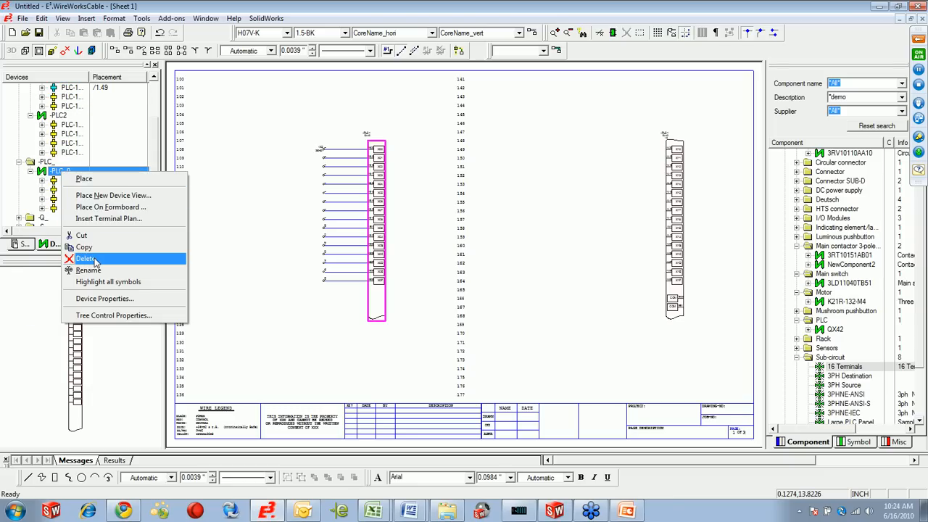
click(86, 258)
- Jump from device -PLC1 in the device tree to its placement on the panel sheet
drag(156, 186, 156, 161)
click(60, 116)
right_click(61, 118)
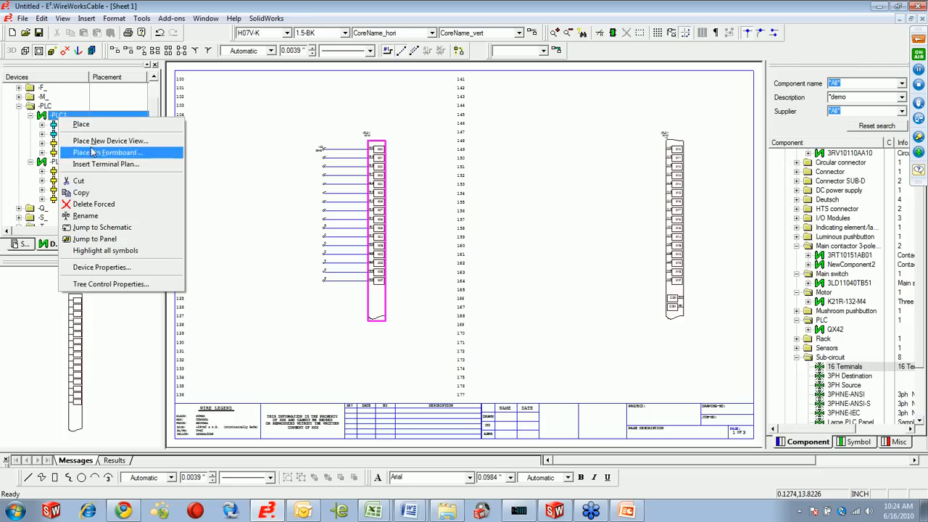
click(109, 238)
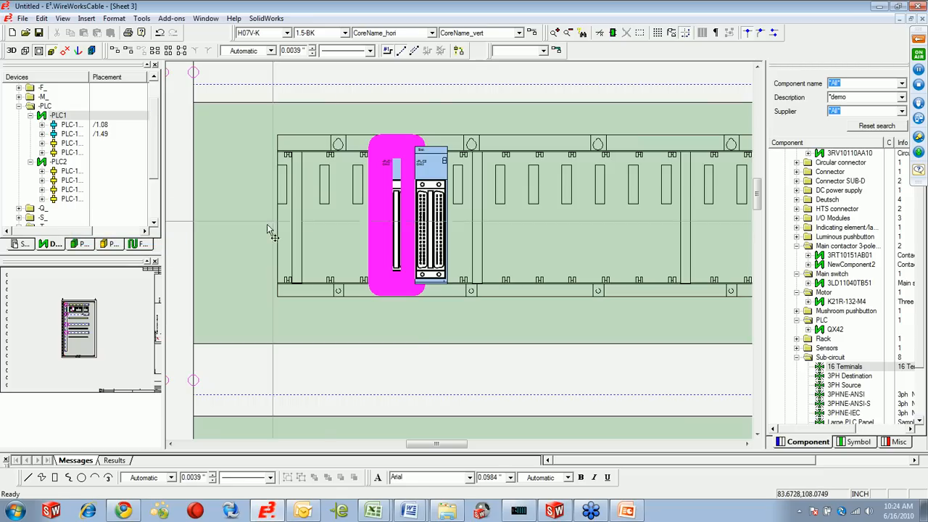
- Set the PLC start addresses of panel module -PLC1 to A|#2x0-32/1| for pin 1B20 and A|#2x20-64/1| for pin 2B20
right_click(407, 172)
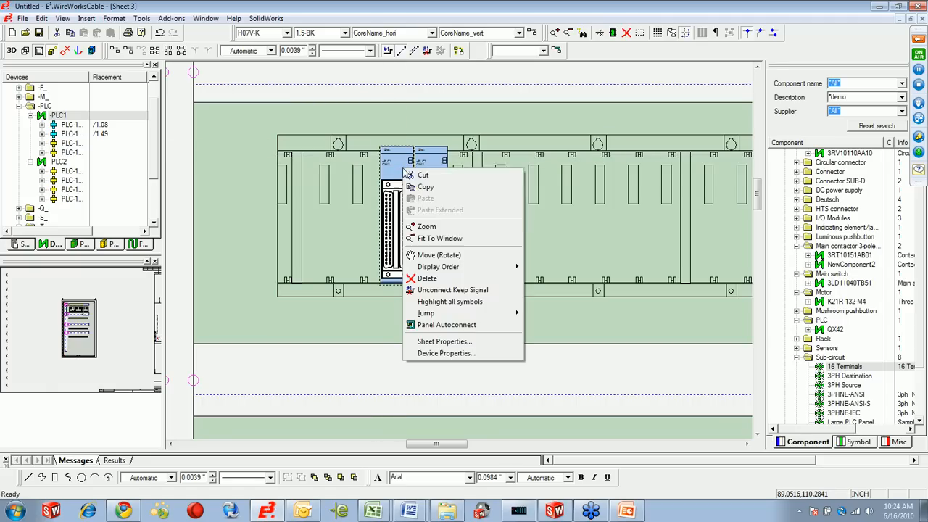
click(455, 353)
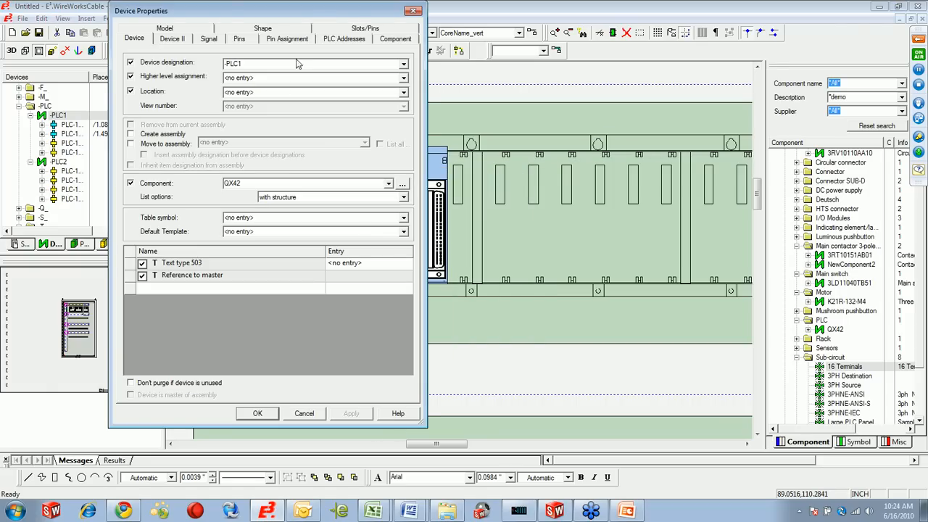
click(343, 39)
click(169, 71)
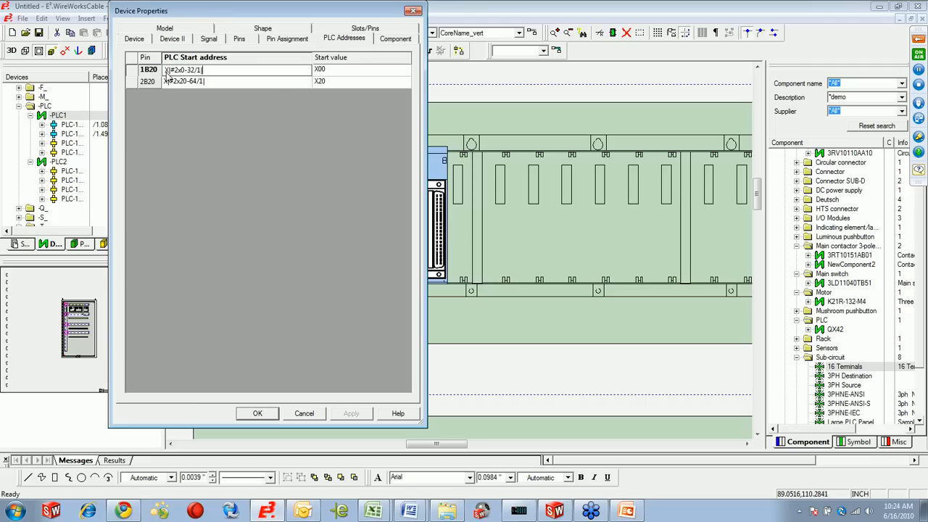
key(BackSpace)
text(A)
click(173, 87)
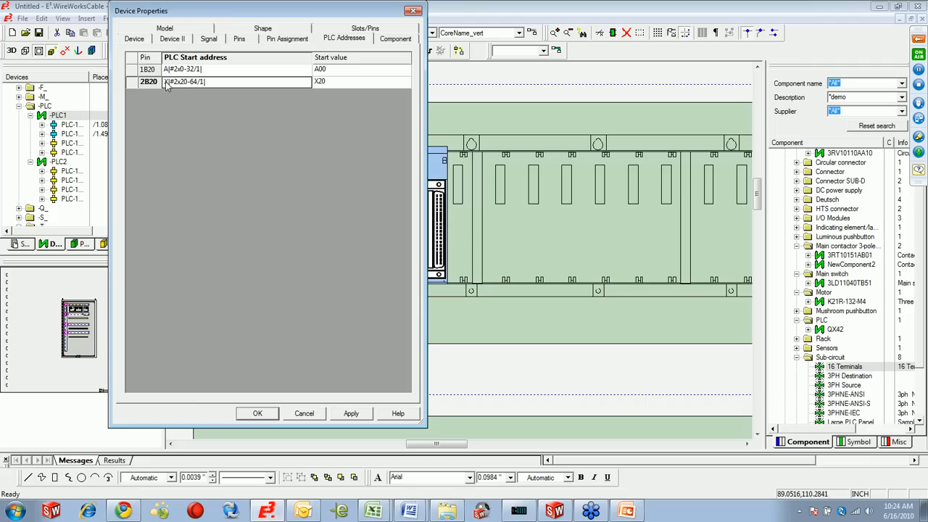
key(BackSpace)
text(A)
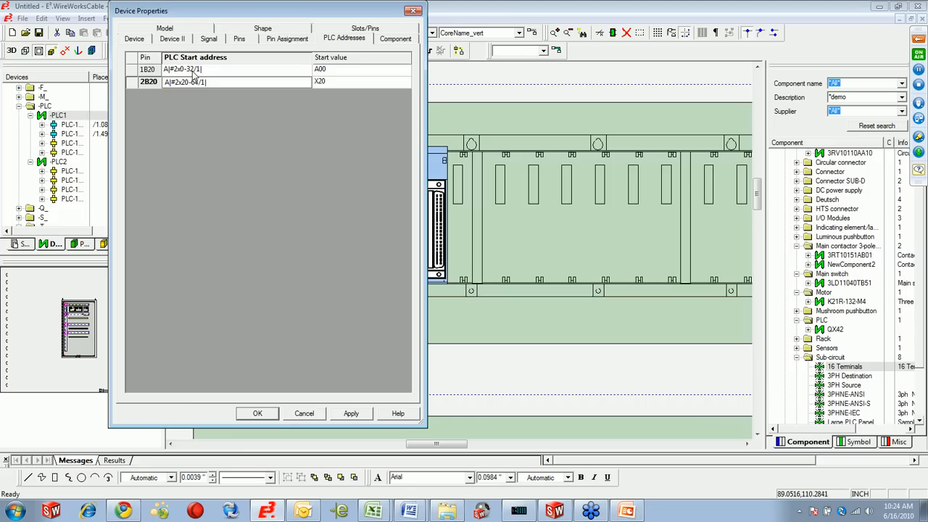
click(182, 70)
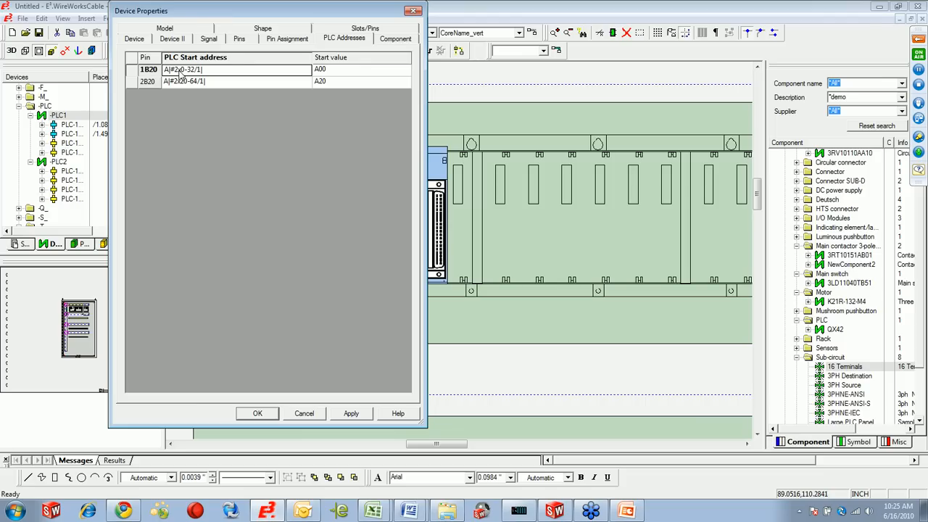
click(272, 419)
- Replace the X prefix with B in both PLC start addresses of panel module -PLC2, for pins 1B20 and 2B20
right_click(437, 174)
click(479, 357)
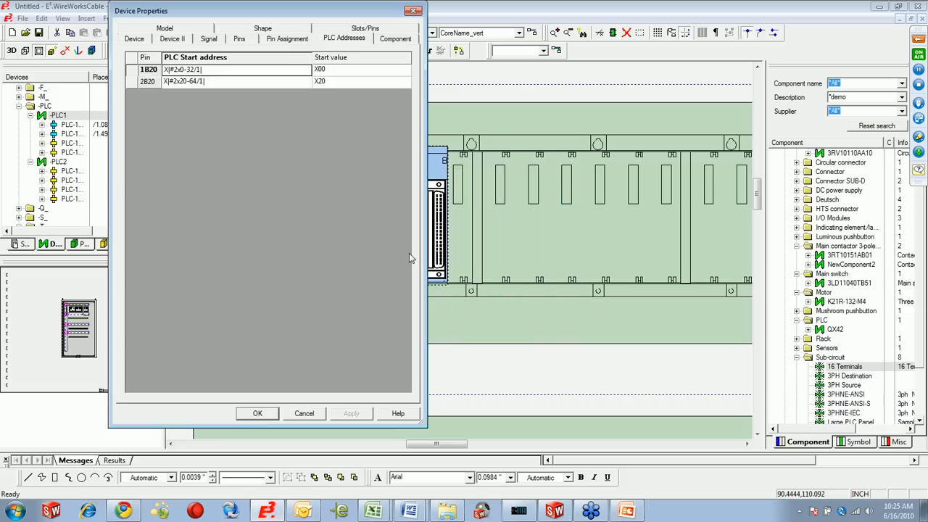
click(167, 71)
key(BackSpace)
text(B)
click(168, 83)
click(167, 84)
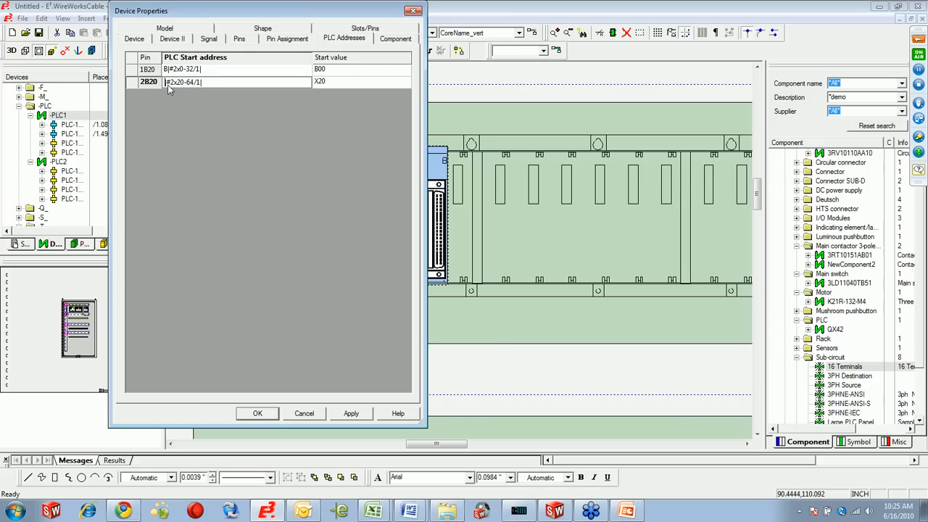
text(B)
click(351, 413)
click(258, 413)
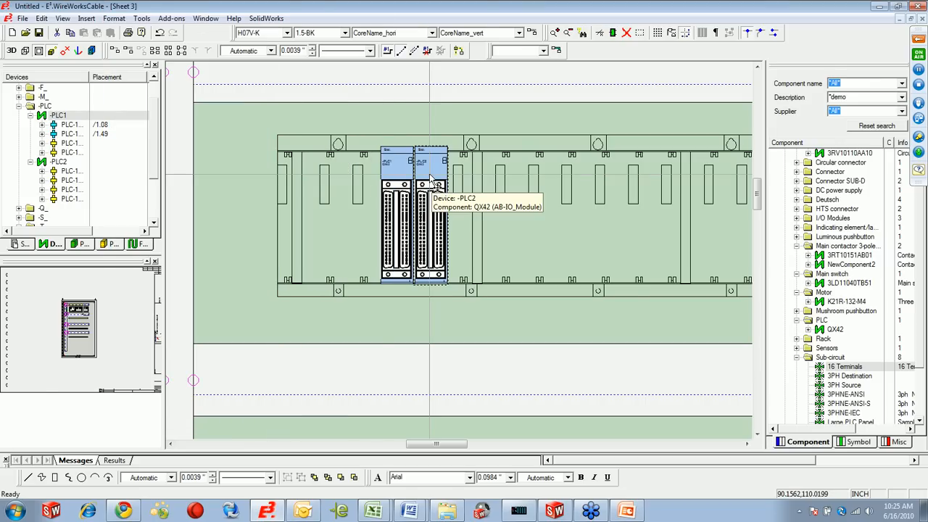
- Jump from panel module -PLC1 to its schematic symbol and examine the address texts along its input pins
right_click(396, 176)
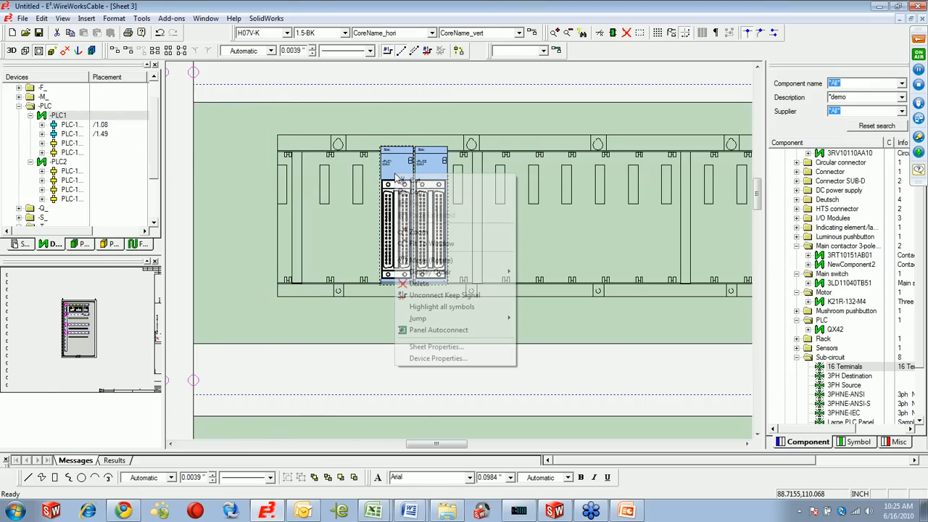
mouse_move(471, 318)
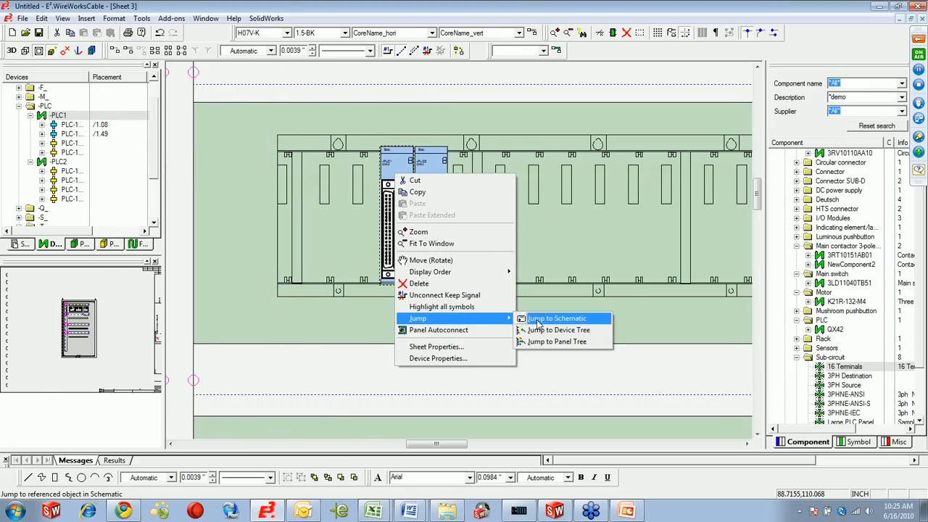
click(529, 321)
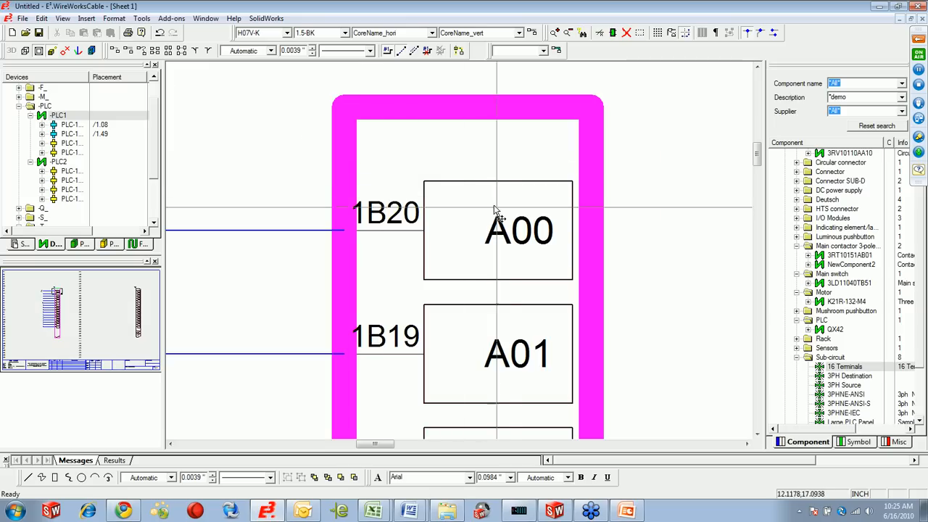
scroll(516, 237, down, 8)
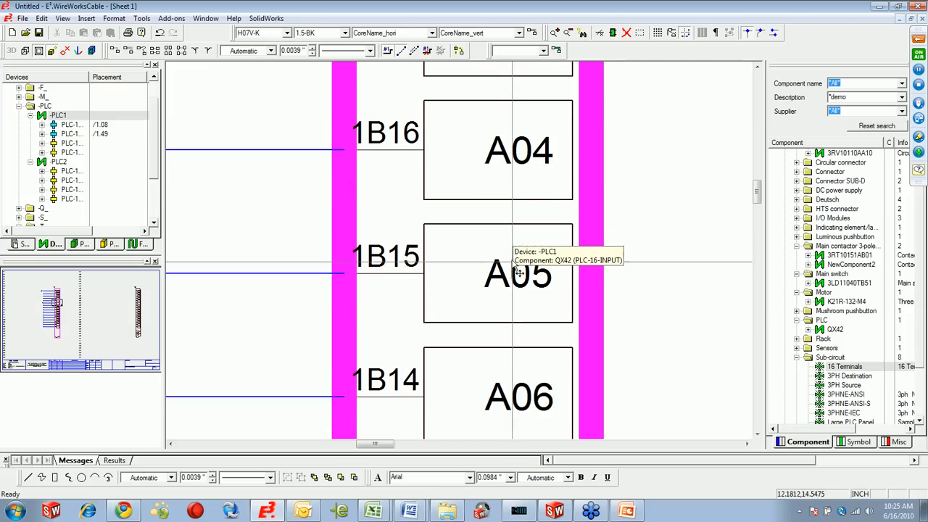
scroll(519, 290, down, 8)
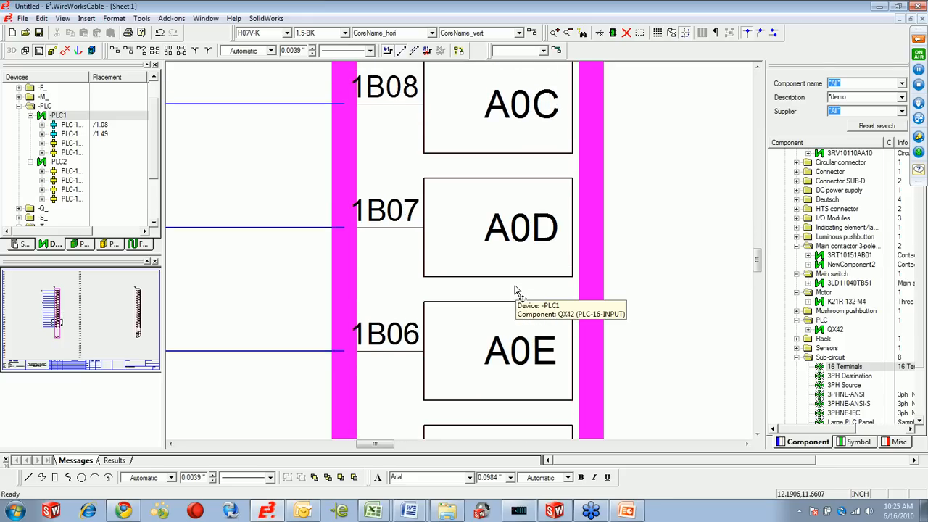
scroll(518, 290, up, 5)
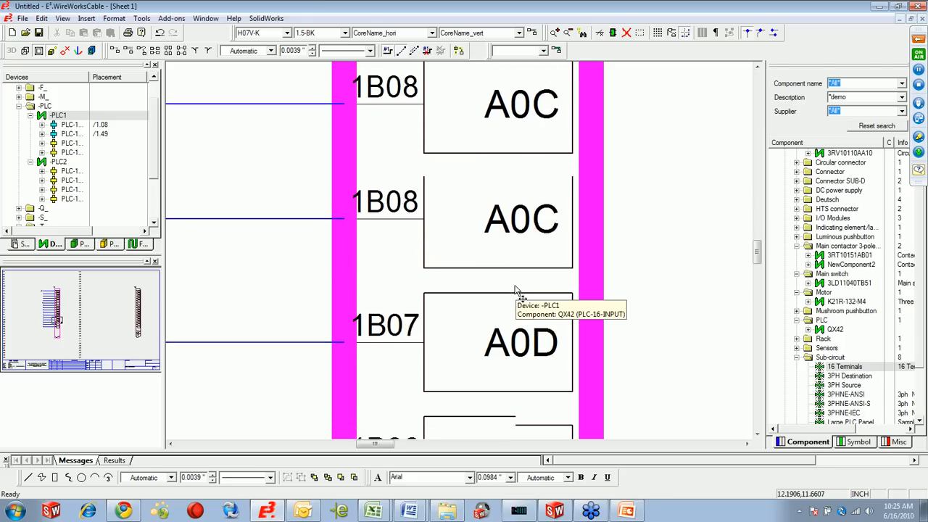
key(F4)
click(631, 228)
- Reopen the PLC Address Management table, reload the addresses from the project, and test them for duplicates
click(22, 244)
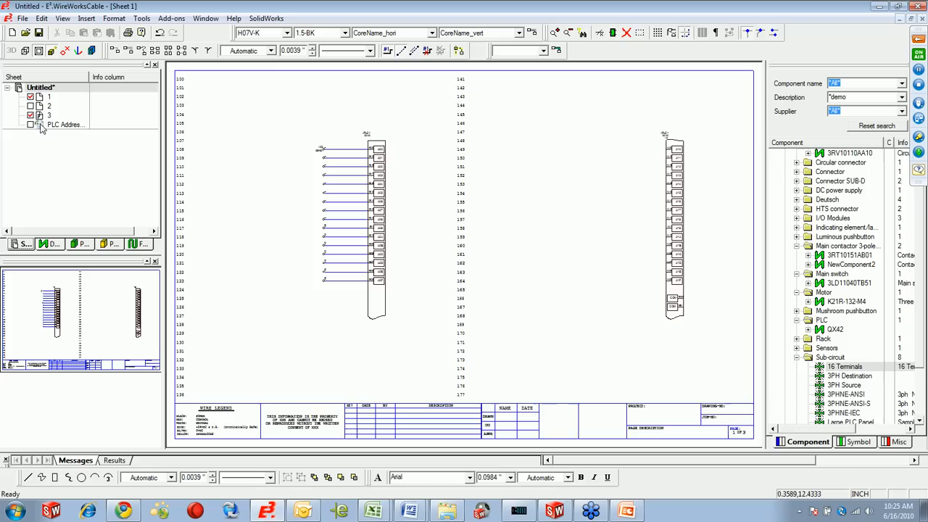
click(32, 125)
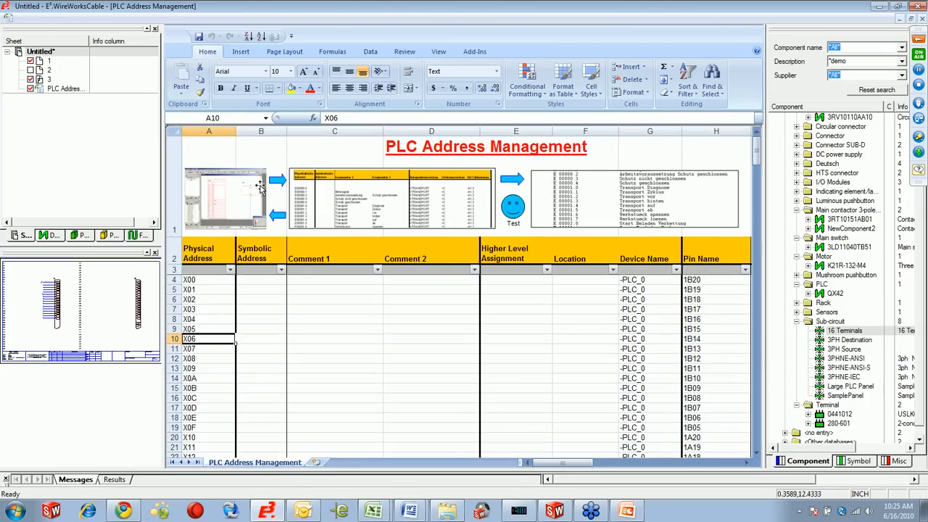
click(281, 186)
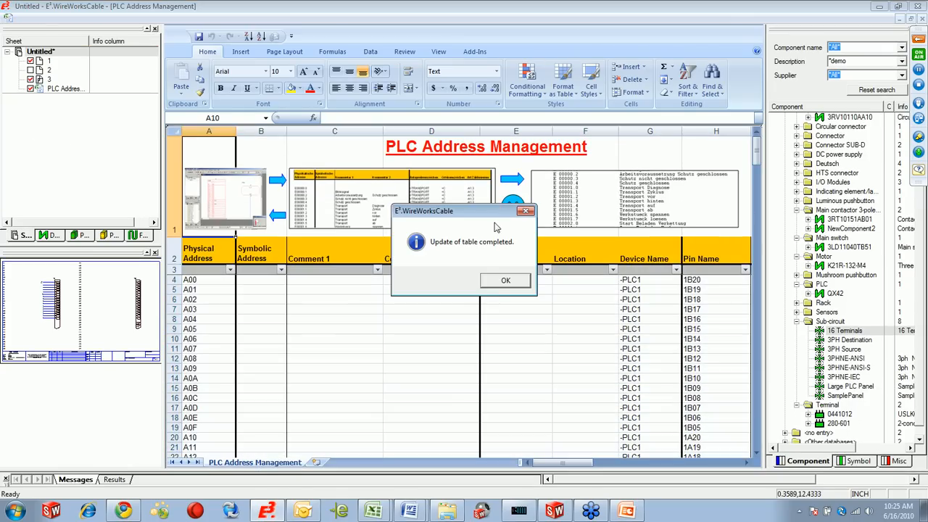
click(503, 281)
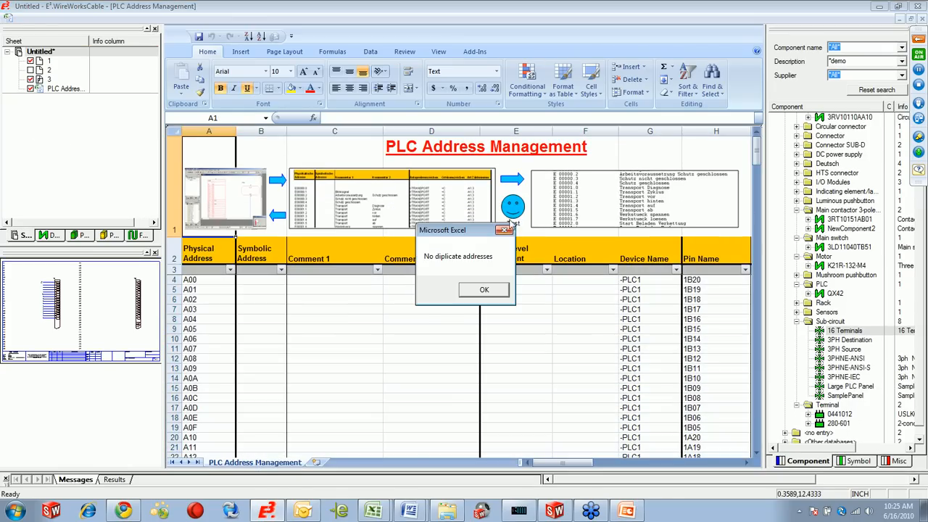
click(489, 294)
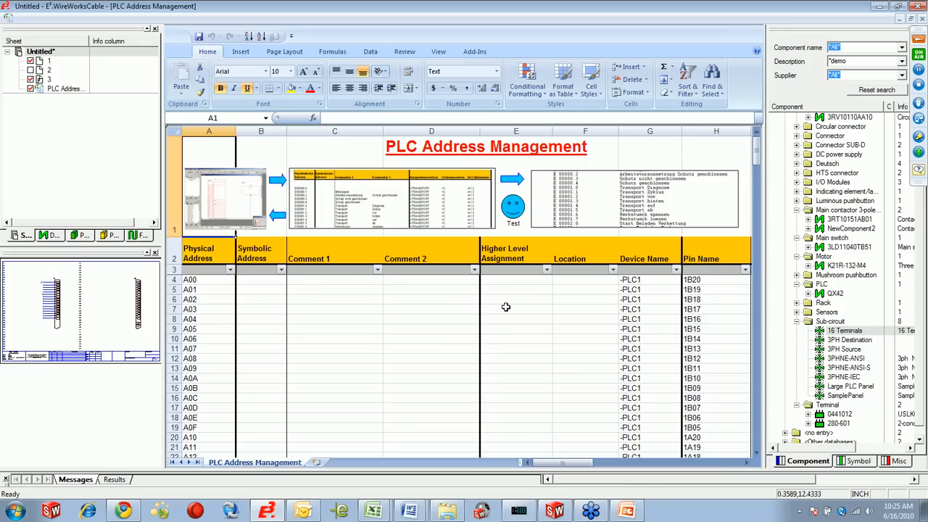
- Copy the four rows of Comment 1 and Comment 2 texts from PLCTable.xls into the project's PLC address table, starting at C4
click(378, 513)
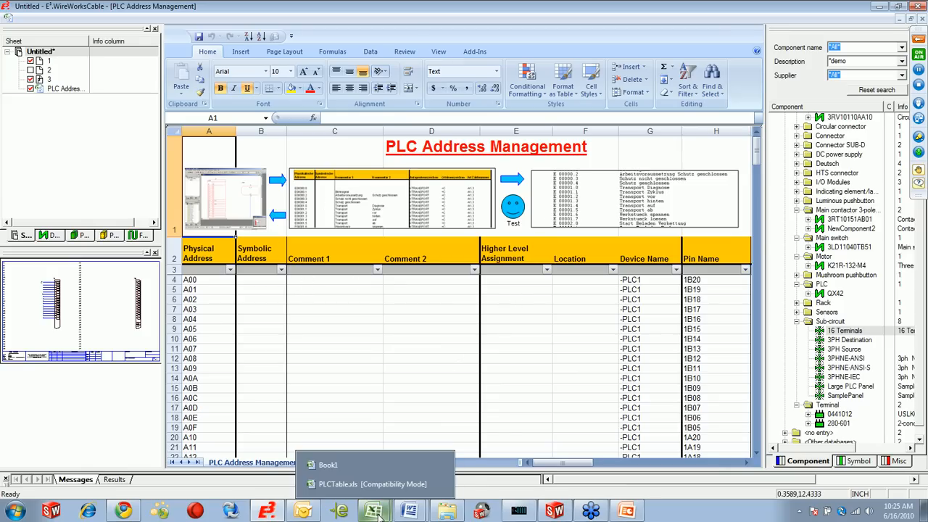
click(355, 484)
drag(441, 342, 511, 370)
key(ctrl+c)
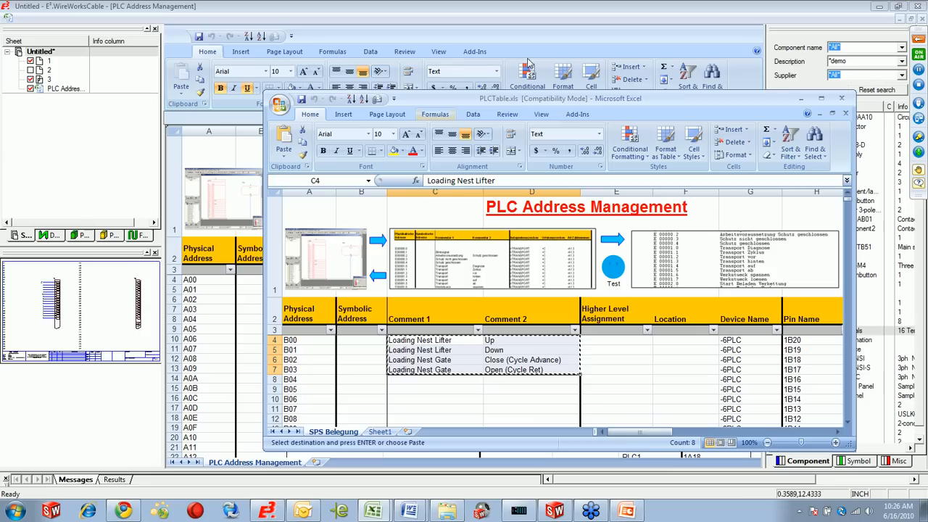
click(800, 98)
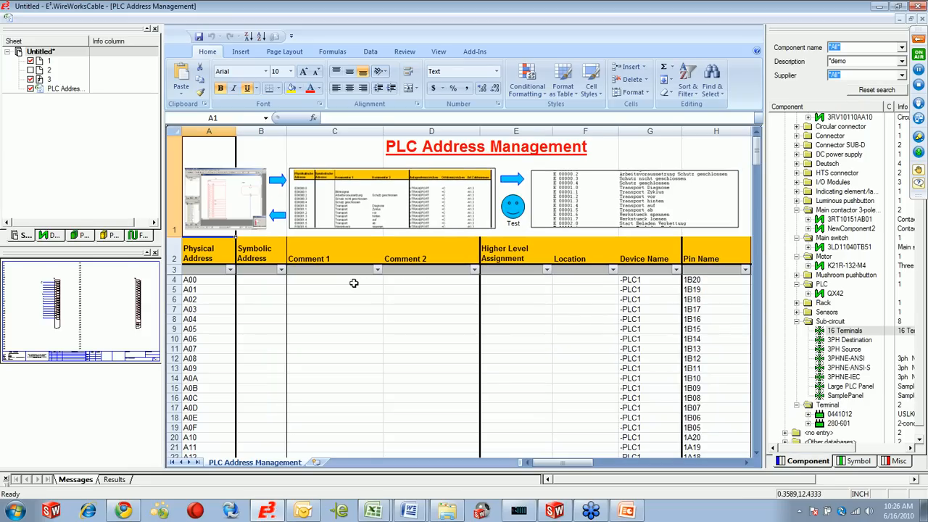
click(355, 283)
key(ctrl+v)
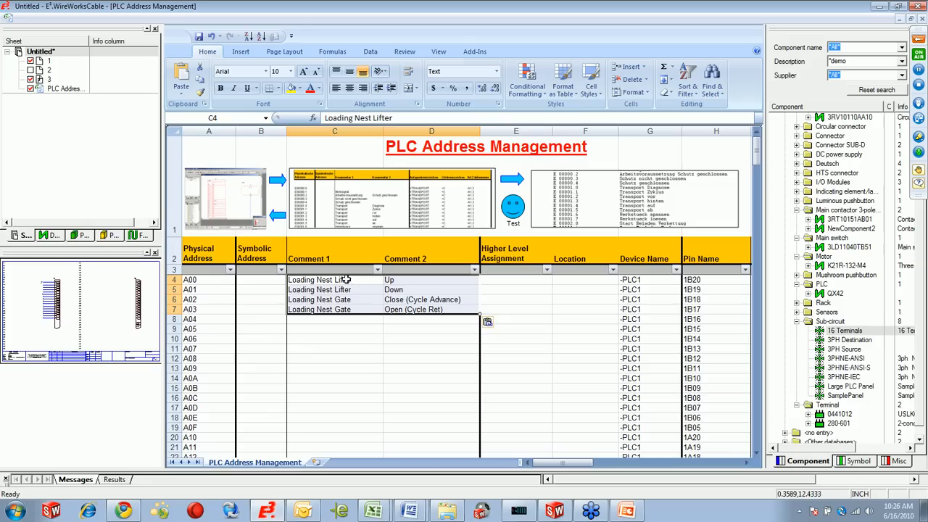
- Update the drawing from the PLC address table and inspect the comment texts beside the first PLC symbol on sheet 1
click(384, 330)
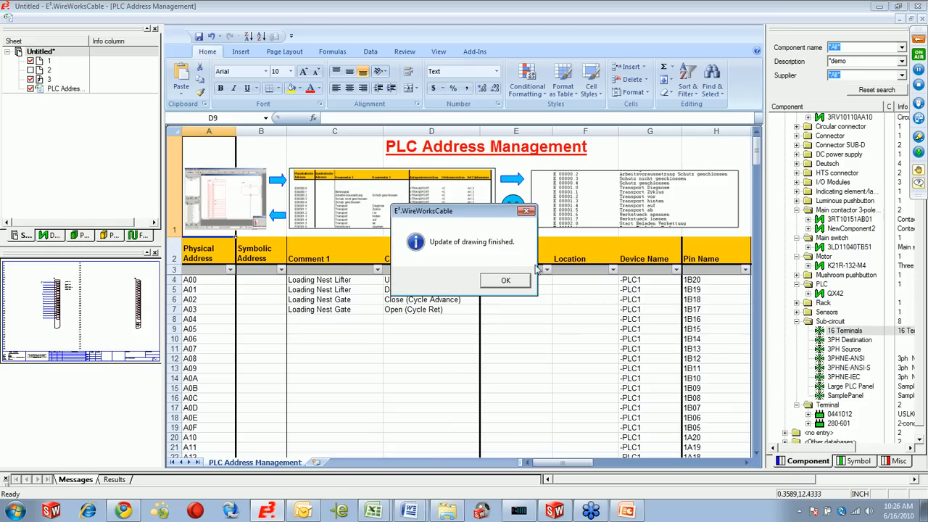
click(518, 282)
click(30, 89)
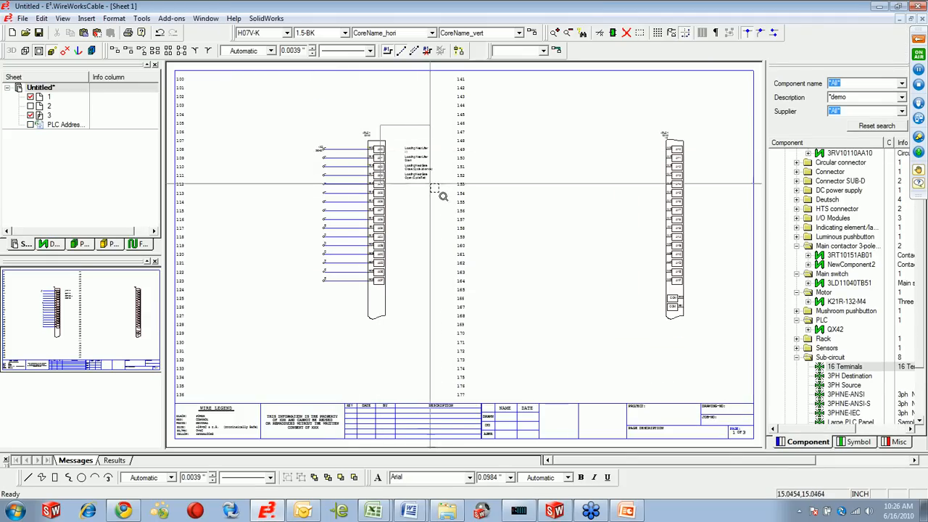
scroll(417, 148, up, 3)
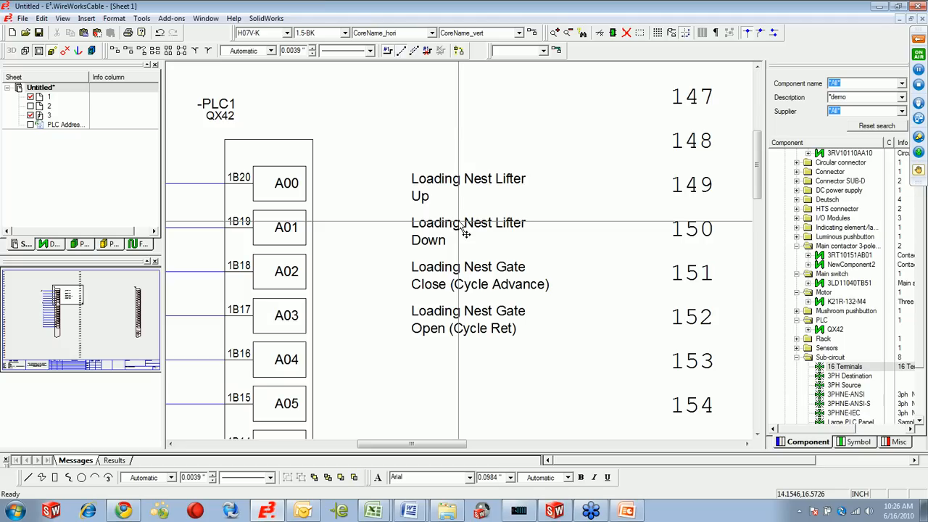
- Export the PLC address table to the text file Untitled_PLCout.txt, review it, and close it
double_click(32, 128)
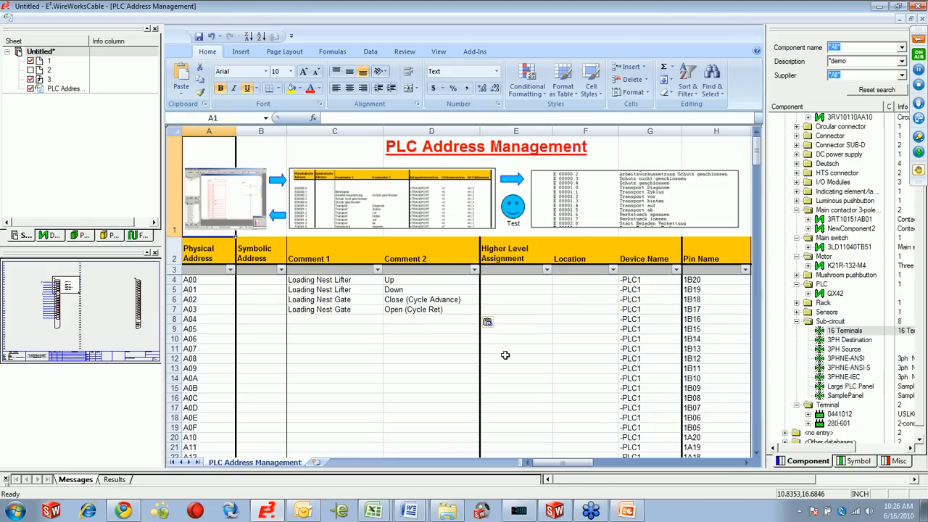
mouse_move(536, 463)
mouse_down()
mouse_move(572, 472)
mouse_move(578, 463)
mouse_move(543, 468)
mouse_up()
click(514, 182)
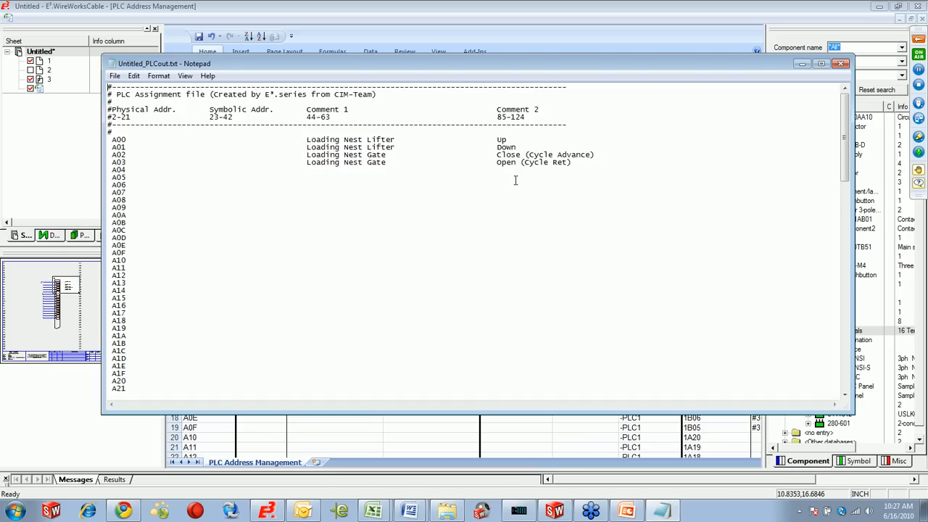
click(841, 64)
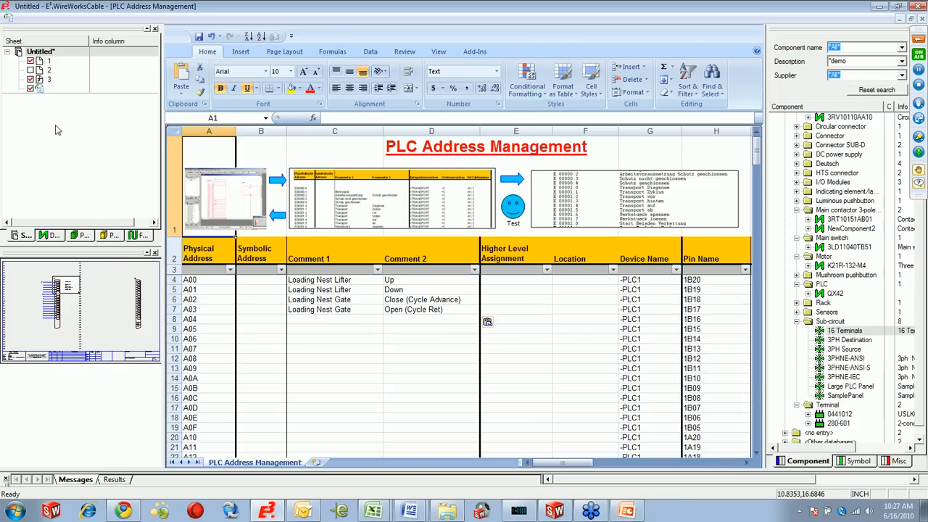
- Close the PLC address table and number the wires on sheet 1 in the <sheet>.<number> format
click(31, 89)
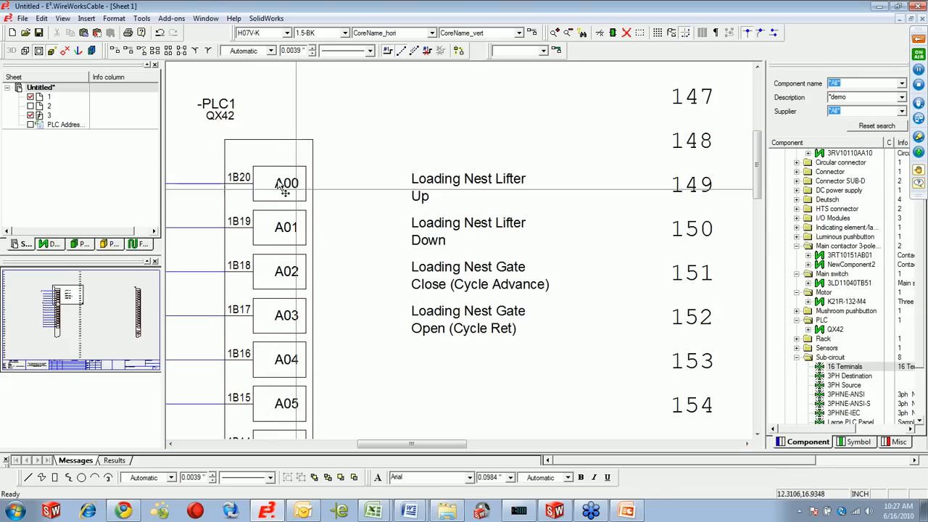
drag(420, 444, 380, 448)
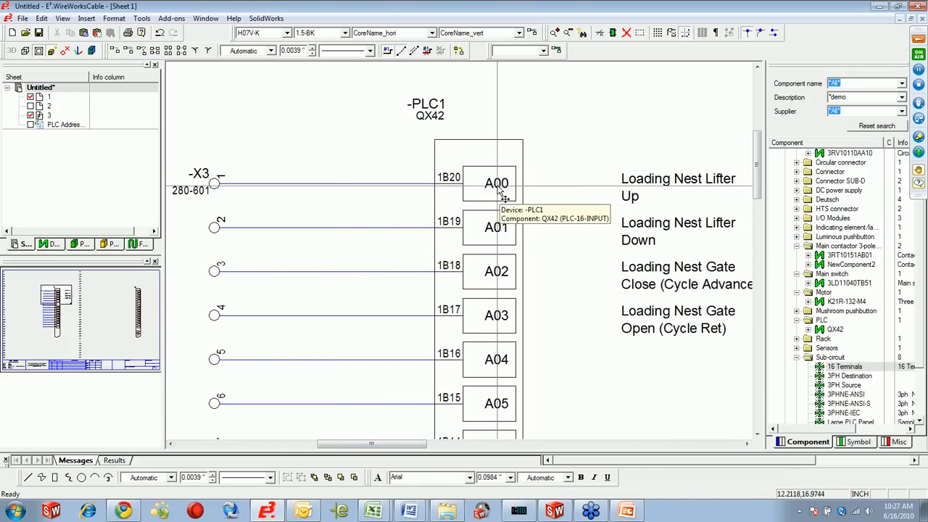
click(254, 139)
key(Return)
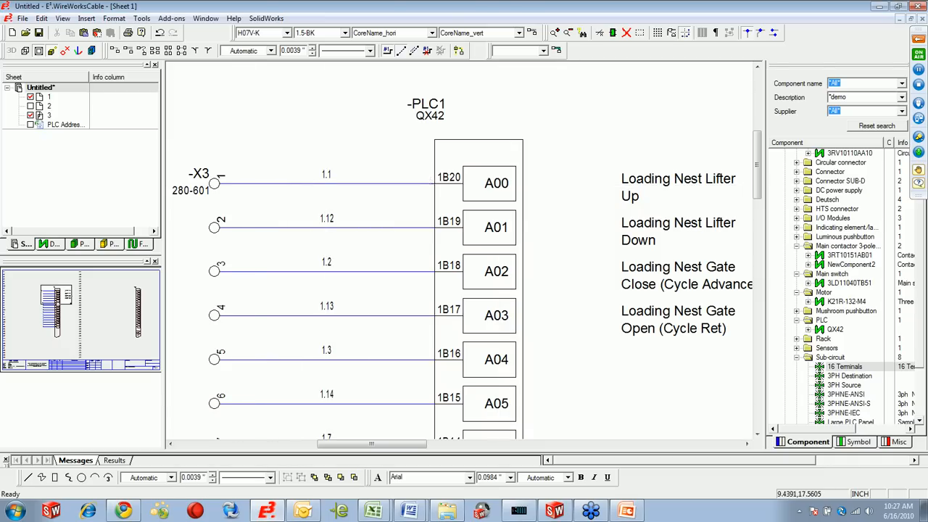
click(506, 280)
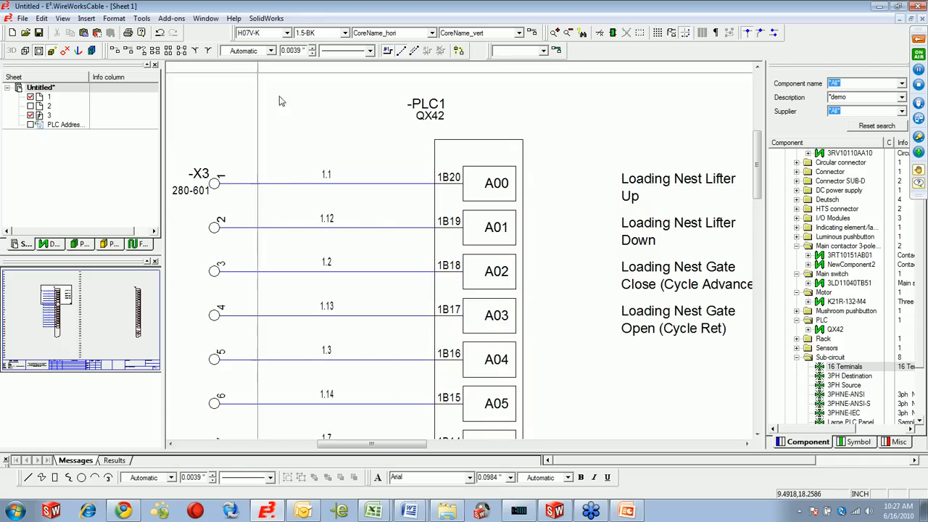
- Clear the wire numbers with the wire numbering add-on
click(172, 19)
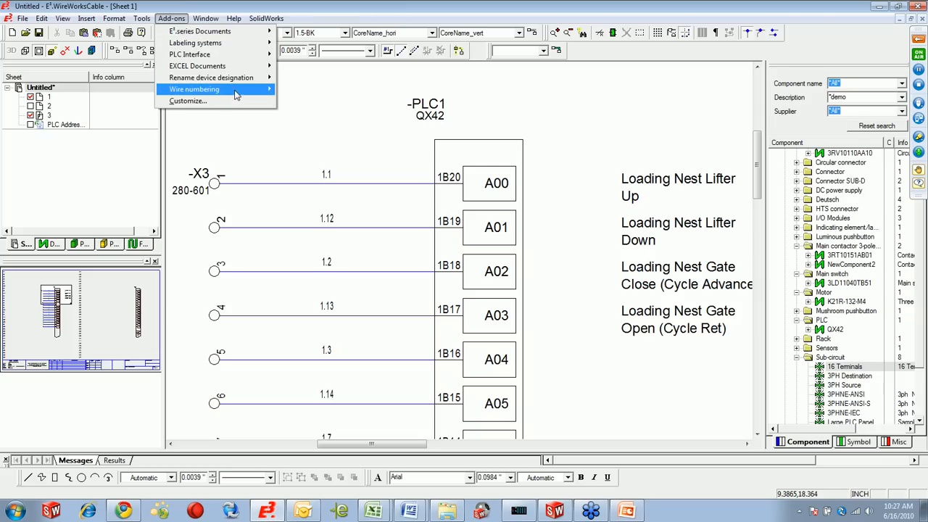
mouse_move(241, 91)
click(295, 89)
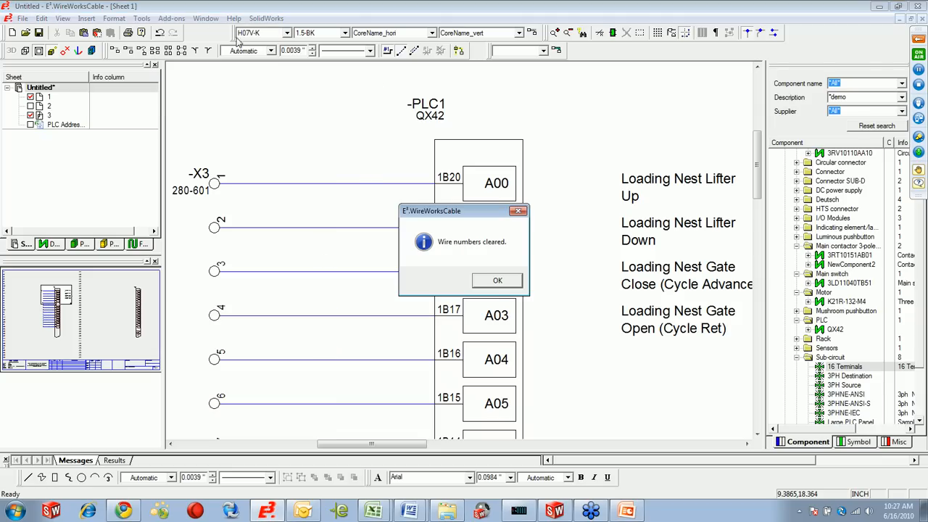
click(504, 281)
- Number the wires by their <PLC address>
click(171, 19)
mouse_move(221, 89)
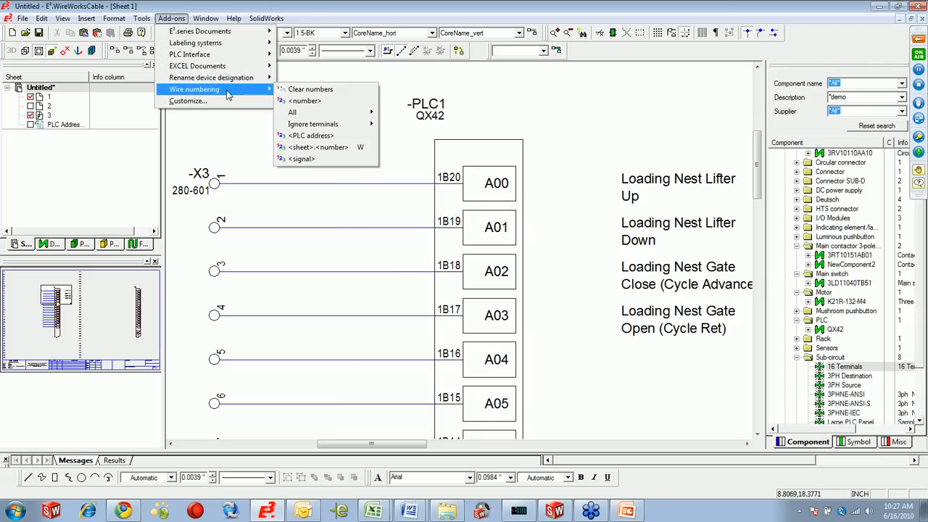
click(313, 138)
key(Return)
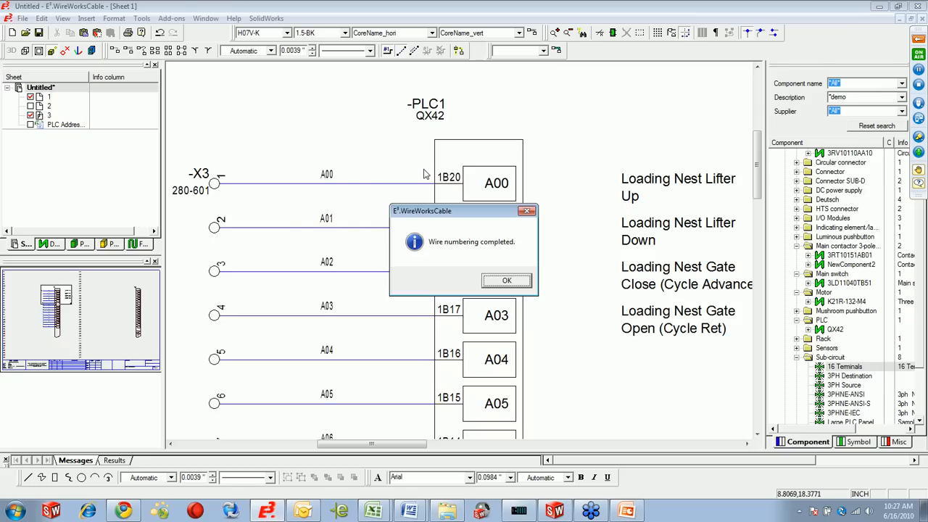
click(507, 281)
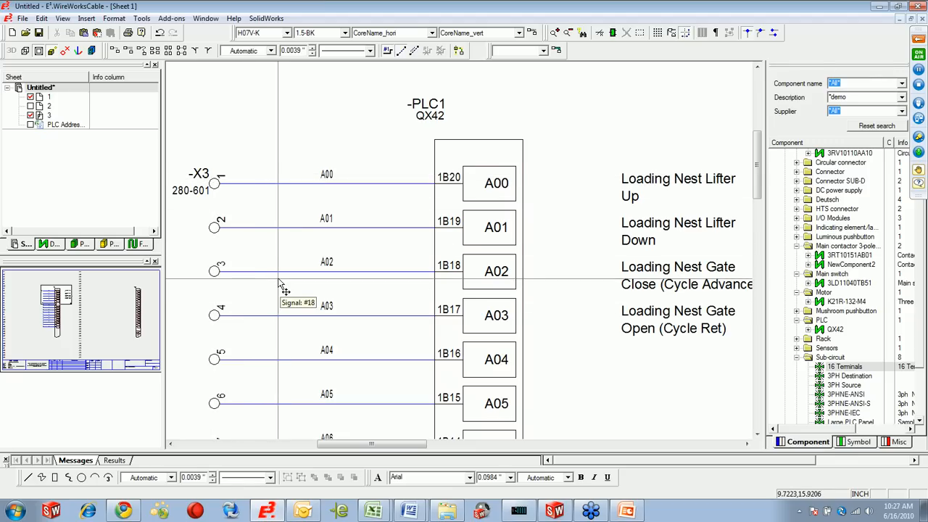
- Jump from the -PLC1 symbol to its placement in the panel and show the cabinet's mounting rails
right_click(467, 161)
mouse_move(547, 336)
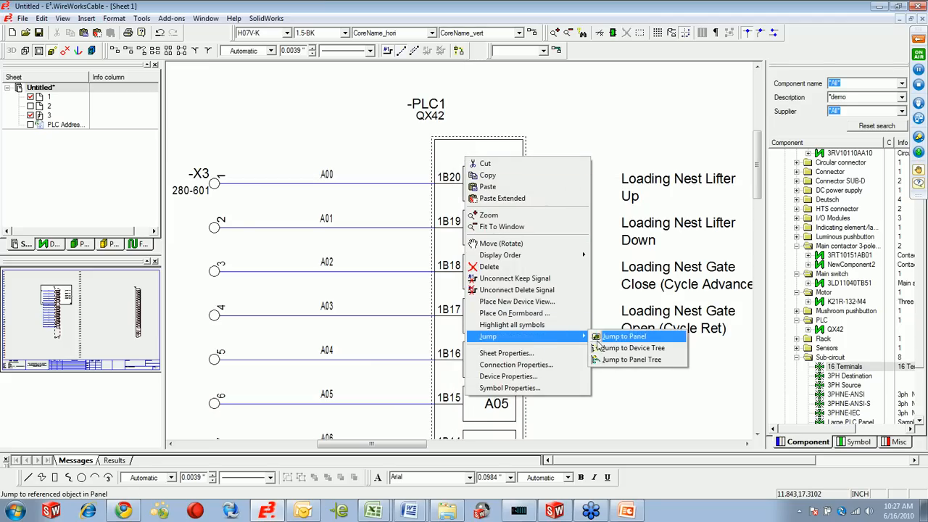
click(616, 337)
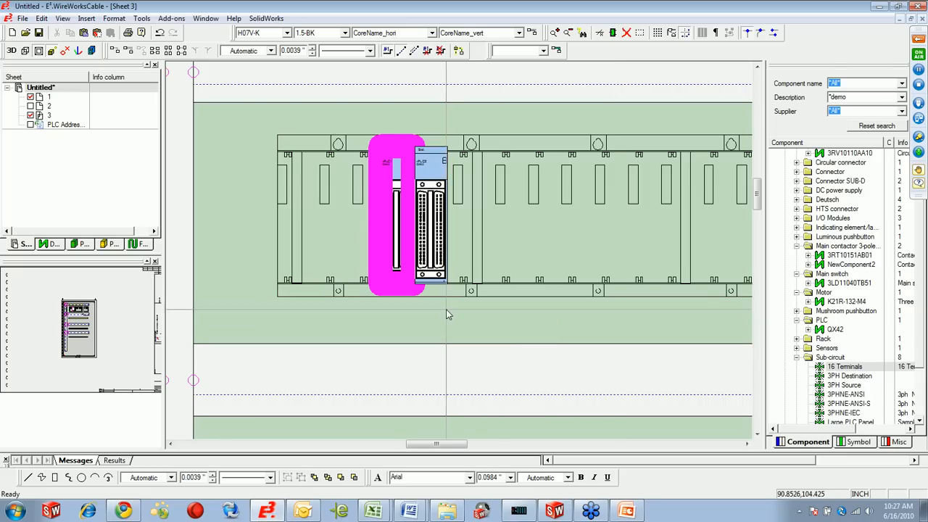
scroll(448, 311, down, 5)
scroll(449, 324, down, 4)
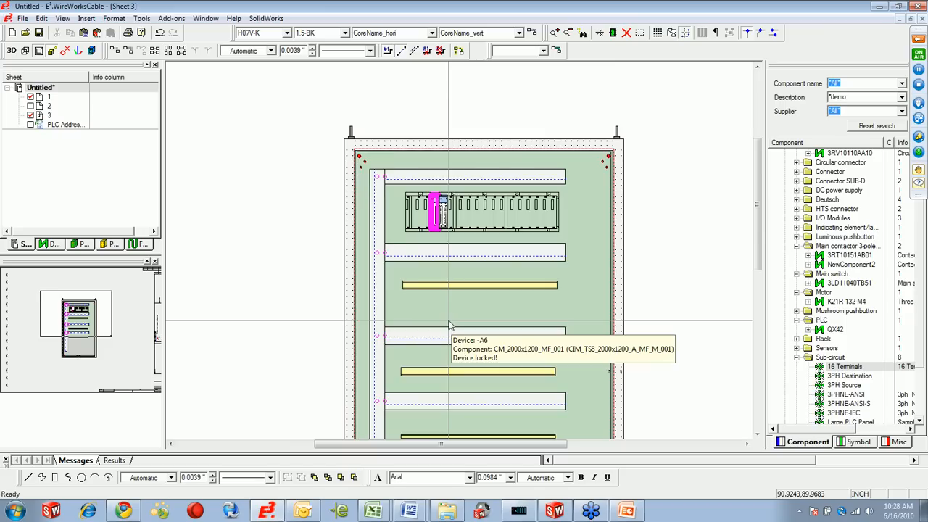
scroll(448, 324, down, 3)
- Examine the placed panel devices under -A4 in the project
click(111, 245)
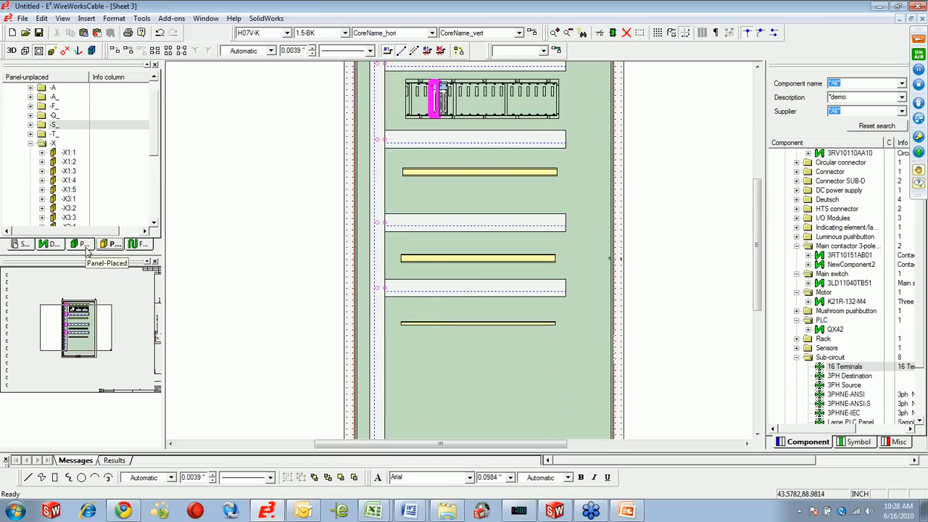
click(85, 247)
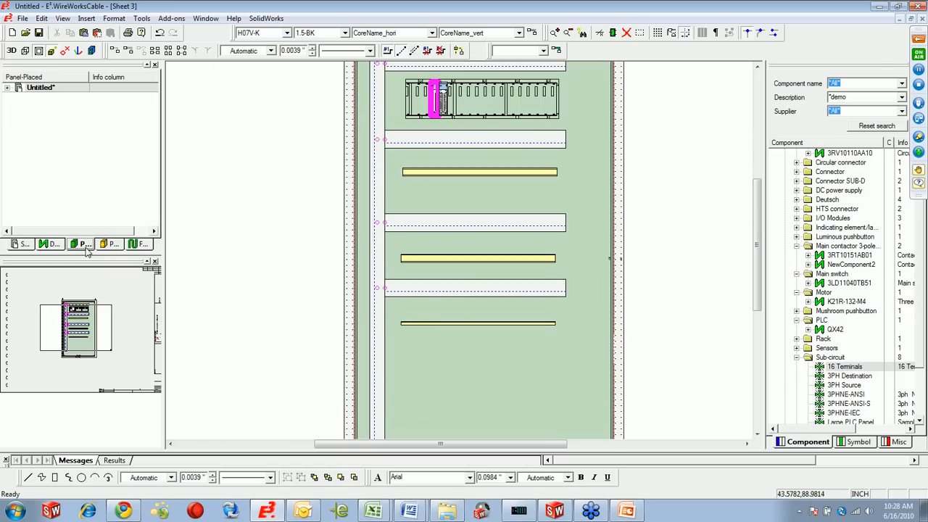
click(8, 88)
click(18, 97)
click(44, 97)
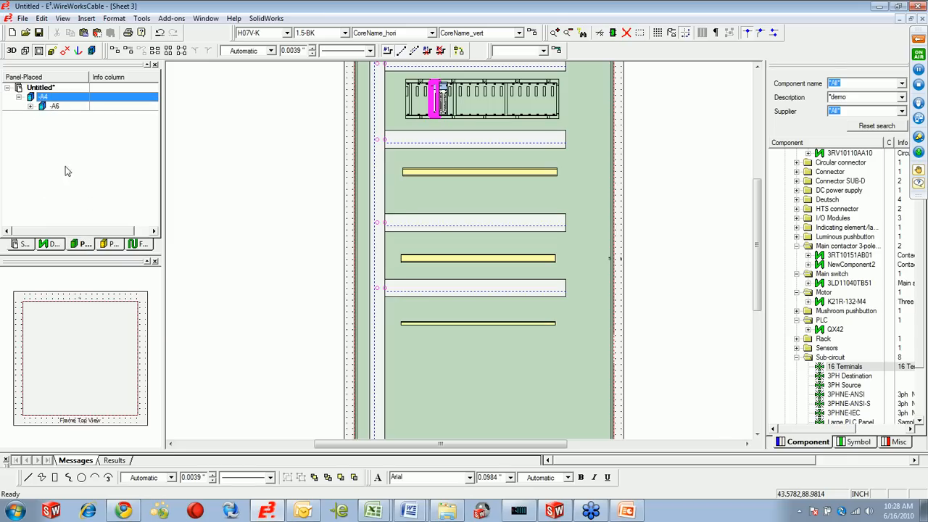
- Place the unplaced -X1 and -X3 terminals together near the start of the cabinet's lowest mounting rail
click(110, 245)
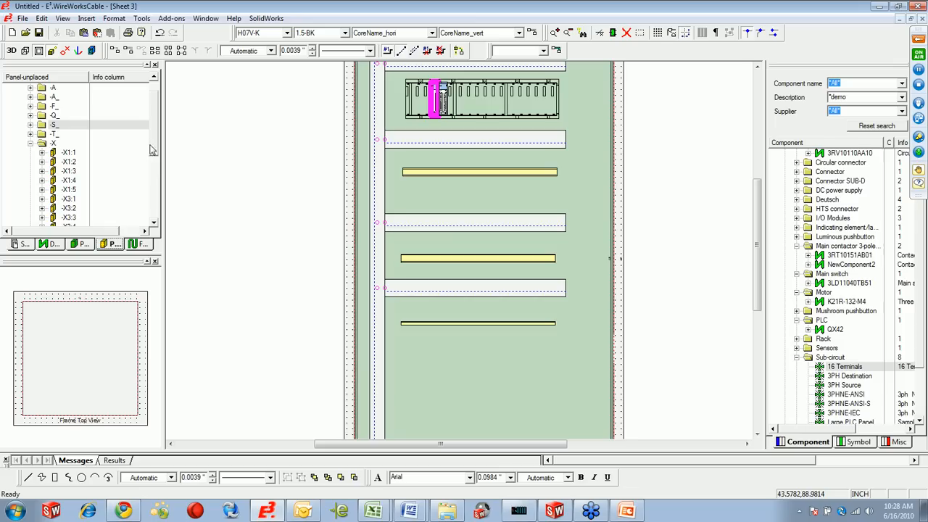
drag(157, 149, 159, 184)
scroll(153, 181, up, 2)
click(69, 99)
scroll(71, 105, down, 3)
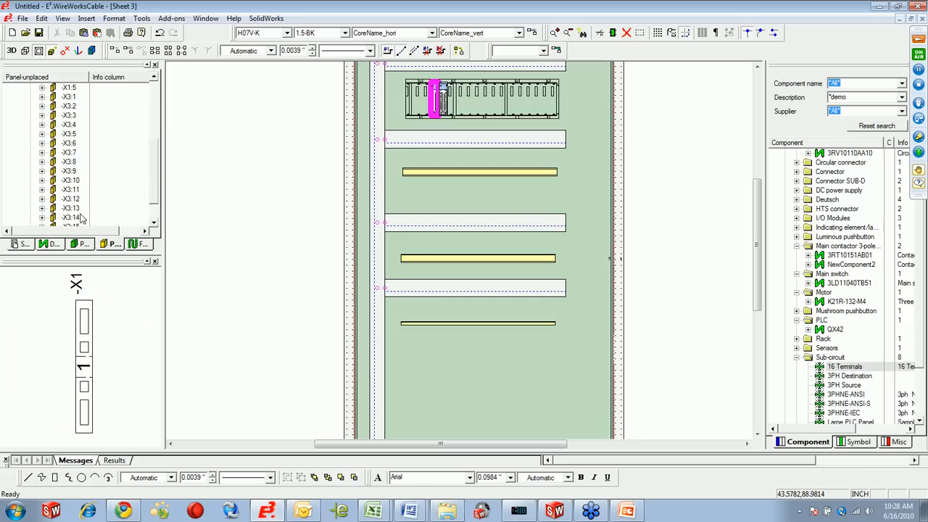
key(Caps_Lock)
click(73, 207)
scroll(152, 208, up, 4)
shift+click(69, 137)
drag(70, 139, 414, 330)
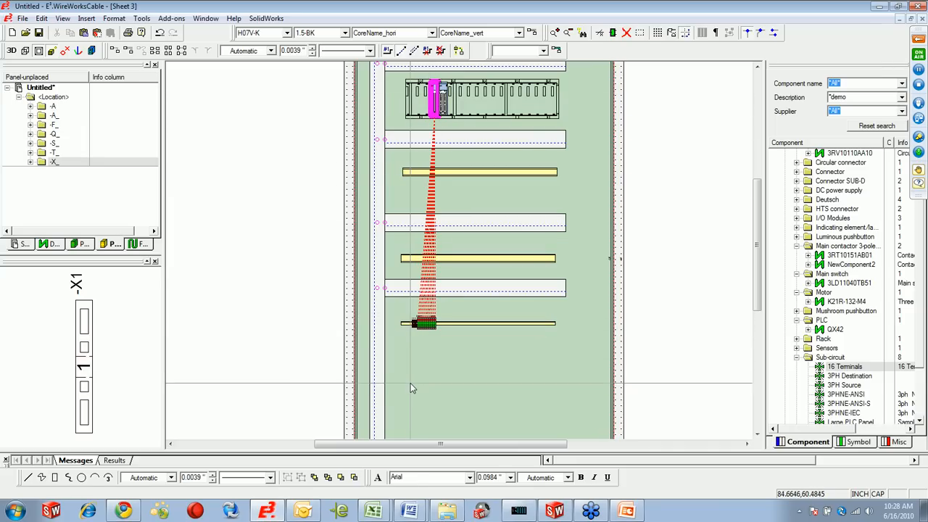
- Place the unplaced contactors -Q_205 and -Q_208 side by side on the middle mounting rail
click(31, 134)
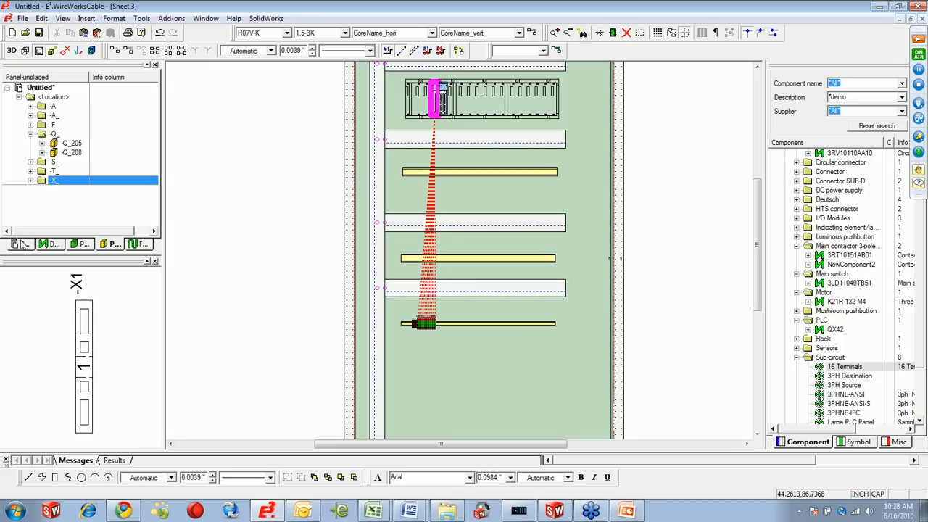
click(68, 145)
shift+click(71, 152)
drag(73, 145, 481, 261)
- Place the unplaced devices -F_205 and -F_208 side by side on the uppermost mounting rail
click(31, 134)
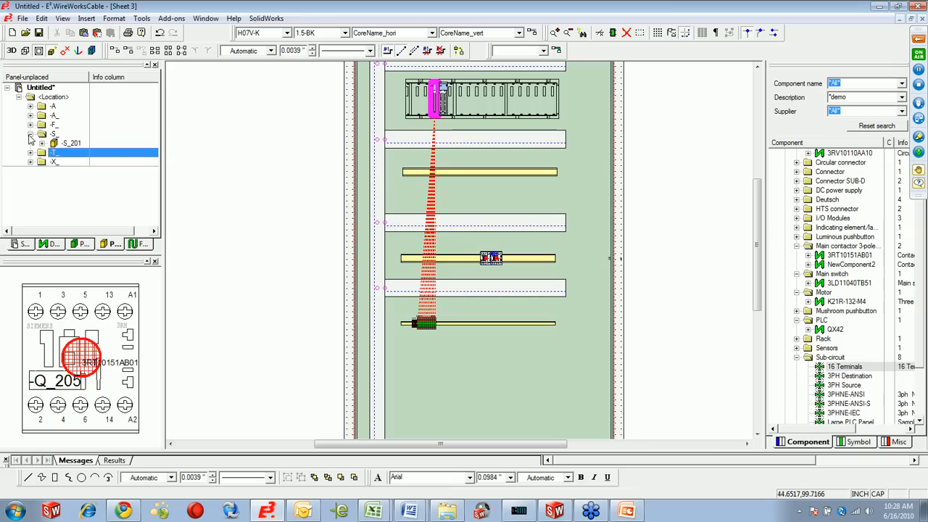
drag(71, 142, 121, 164)
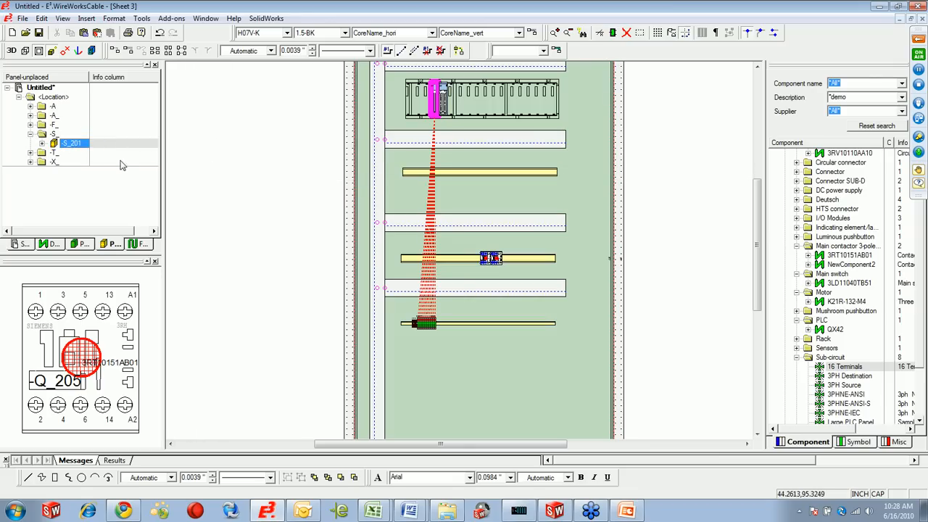
click(30, 125)
click(72, 134)
shift+click(72, 144)
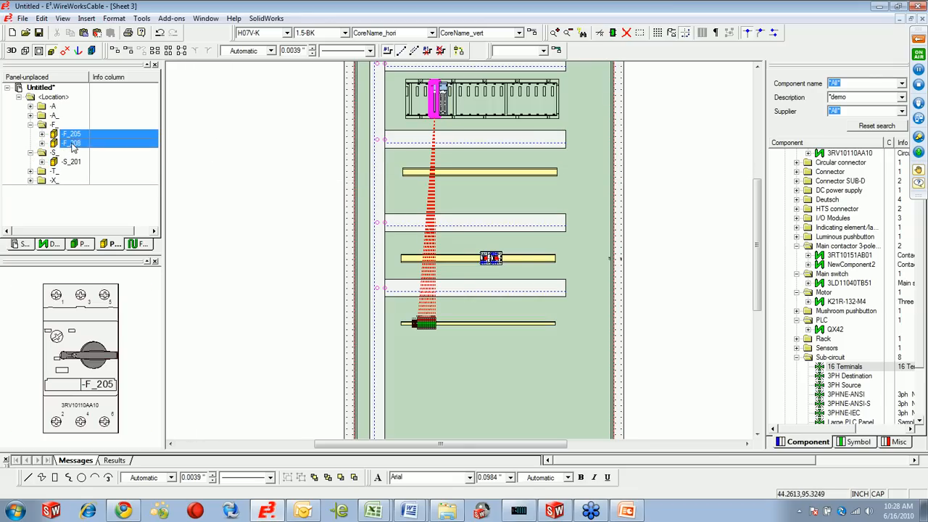
drag(73, 139, 465, 183)
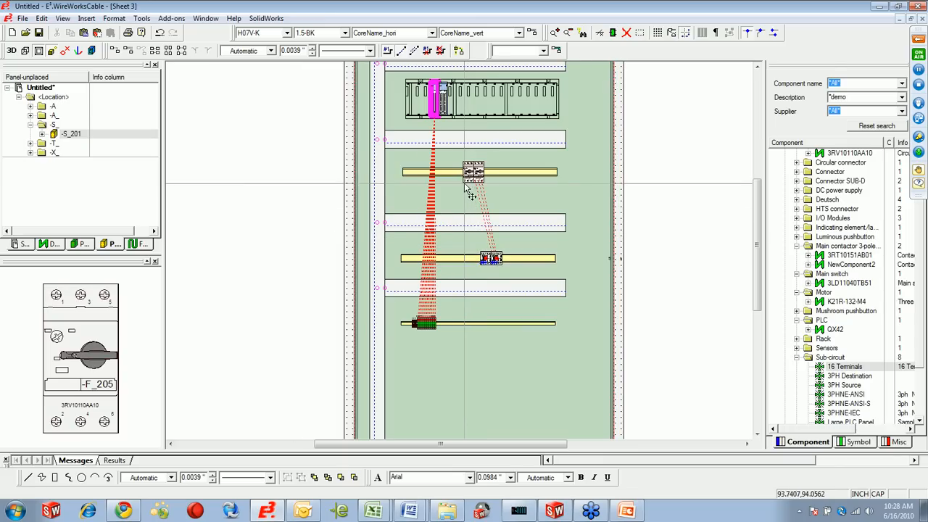
- Place the unplaced terminals -T_205:1 to -T_205:6 on the lowest mounting rail, beside the -X3 terminals
click(30, 115)
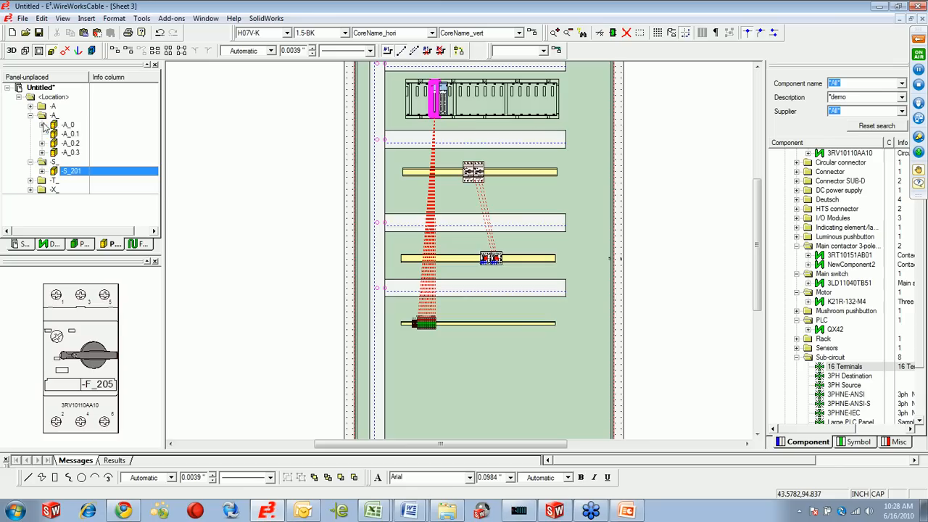
click(68, 125)
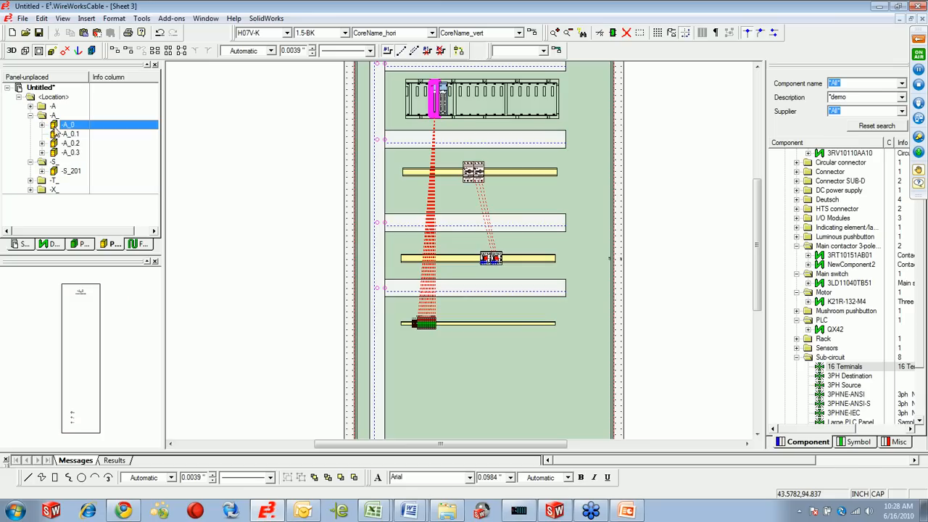
click(30, 106)
click(30, 107)
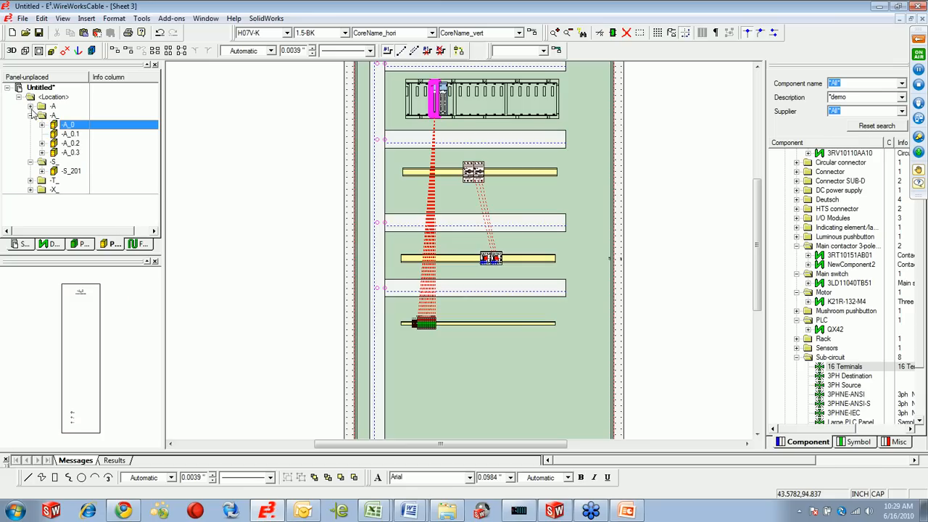
click(30, 180)
click(73, 173)
shift+click(74, 218)
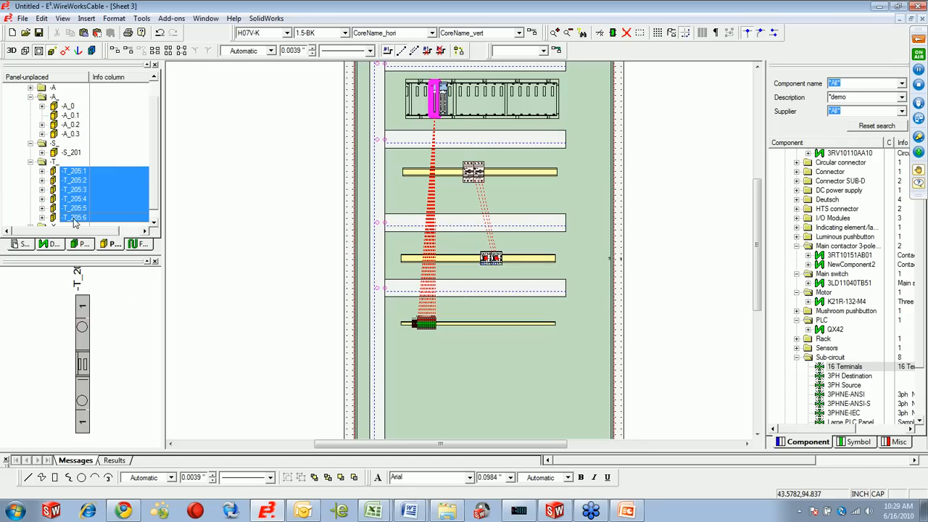
drag(77, 185, 452, 330)
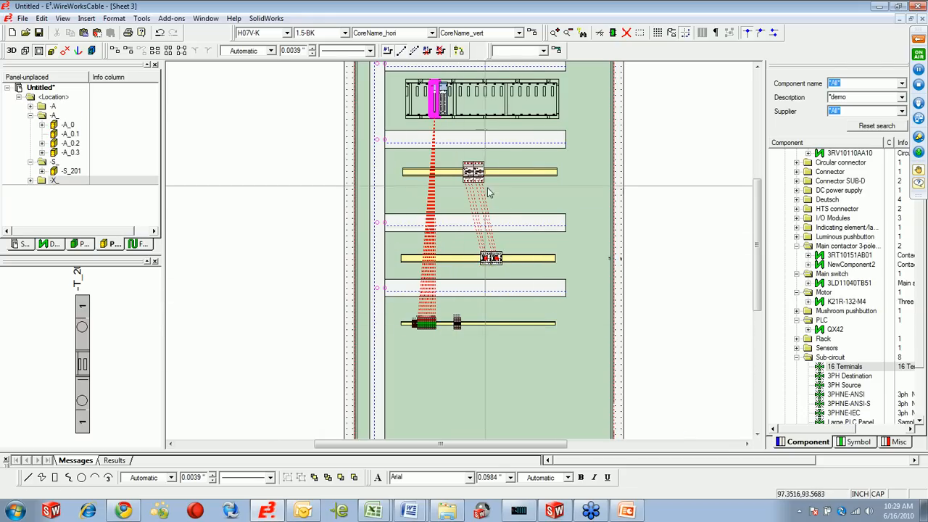
- Route the wires between the placed -F_, -Q_ and -T_205 devices with Panel Autoconnect
drag(642, 154, 456, 344)
right_click(471, 174)
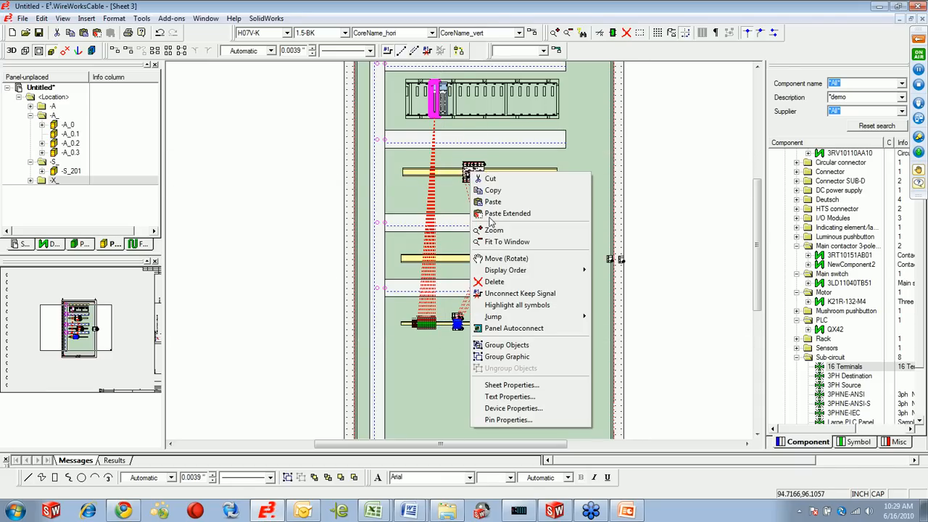
click(537, 330)
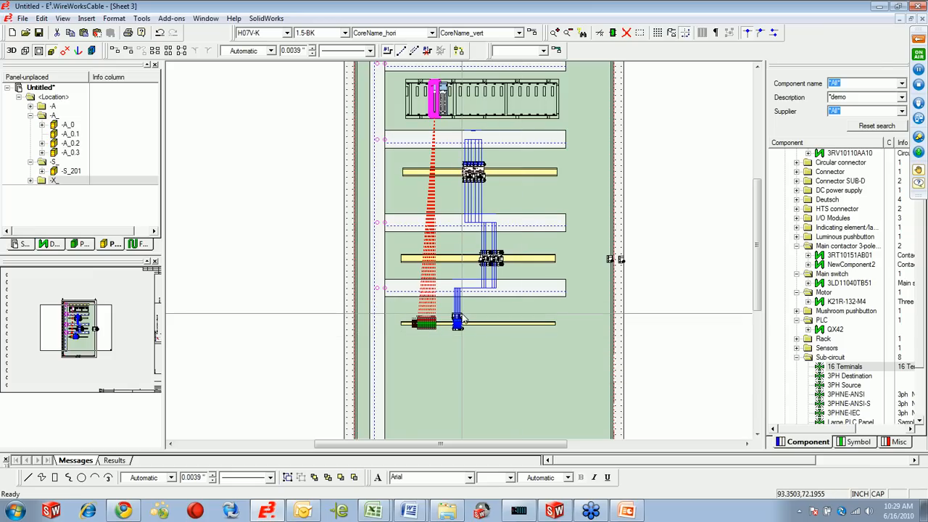
scroll(651, 315, up, 1)
scroll(650, 314, down, 1)
click(675, 268)
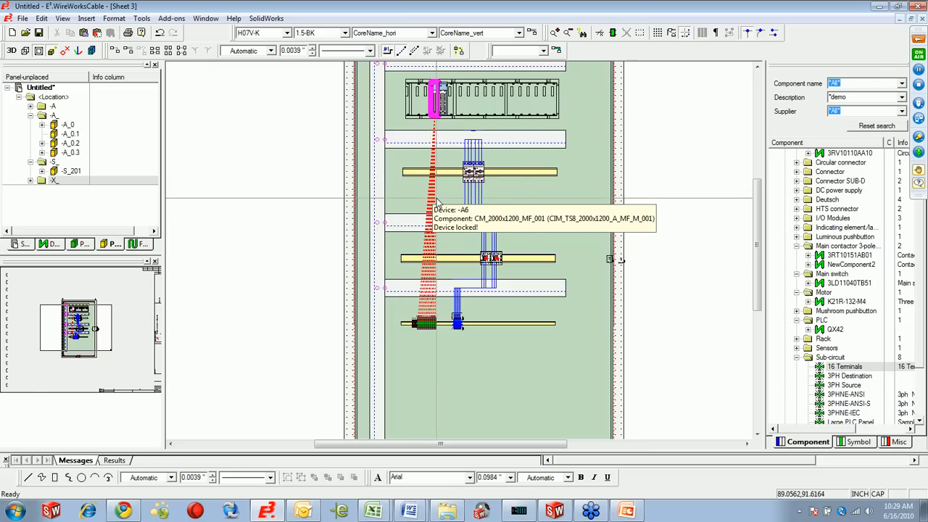
- Jump from the highlighted PLC module in the rack back to the -PLC1 symbol on sheet 1 and inspect it
scroll(687, 255, up, 3)
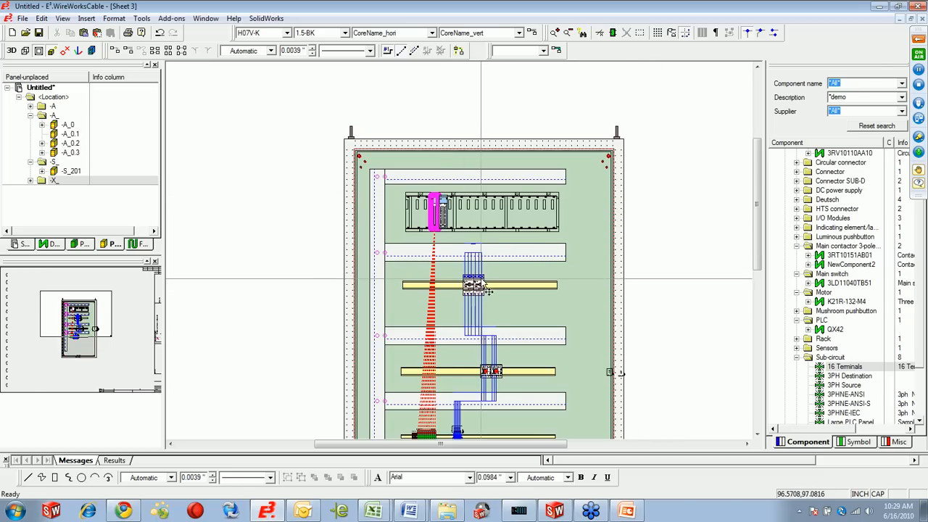
right_click(438, 211)
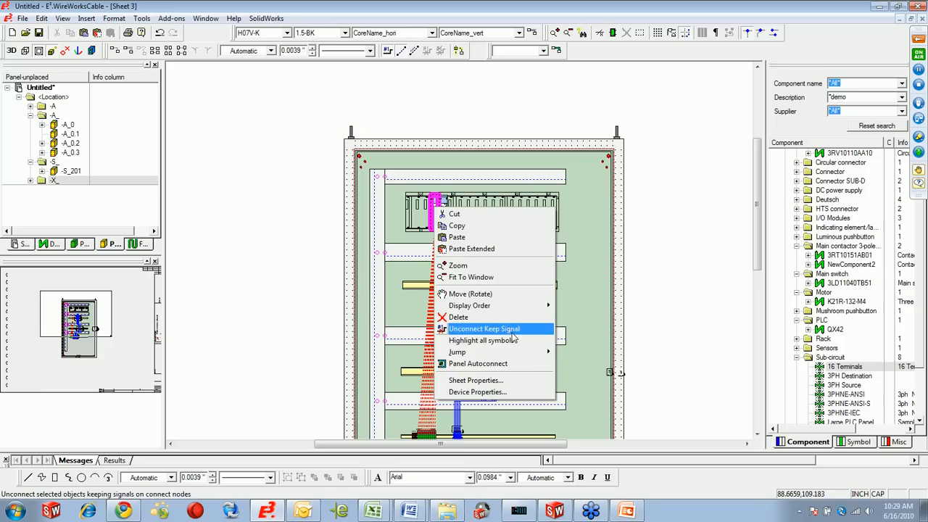
mouse_move(517, 353)
click(587, 352)
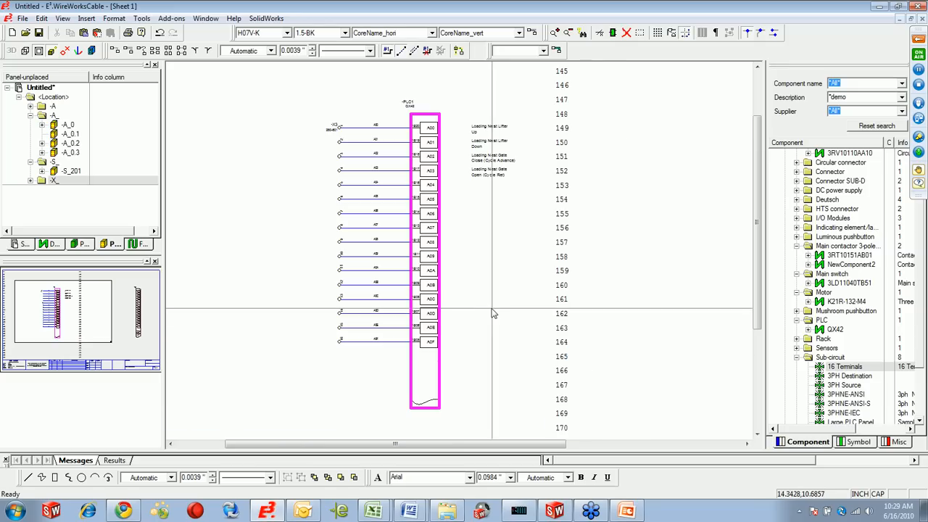
drag(497, 448, 391, 445)
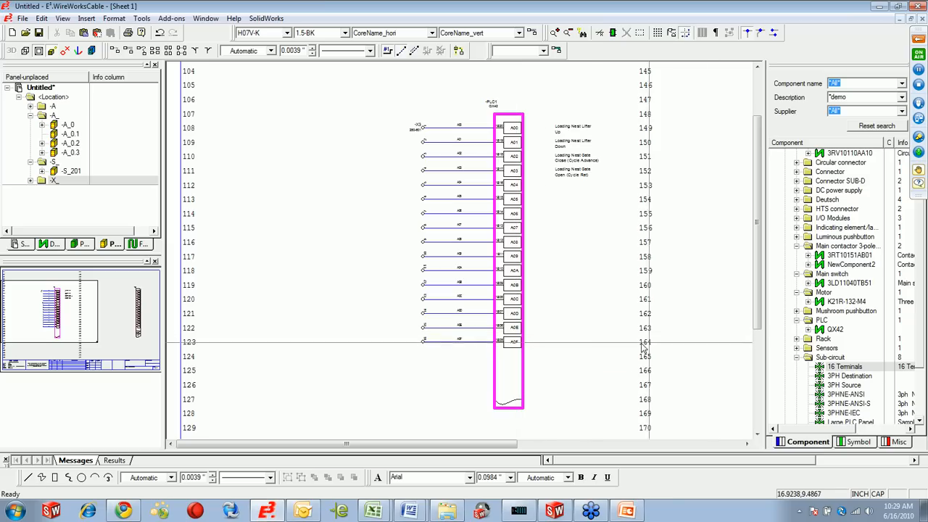
- Place a Proximity Switch symbol on line 108 in front of the -X3 terminals and copy it to lines 110, 112 and 114
click(797, 349)
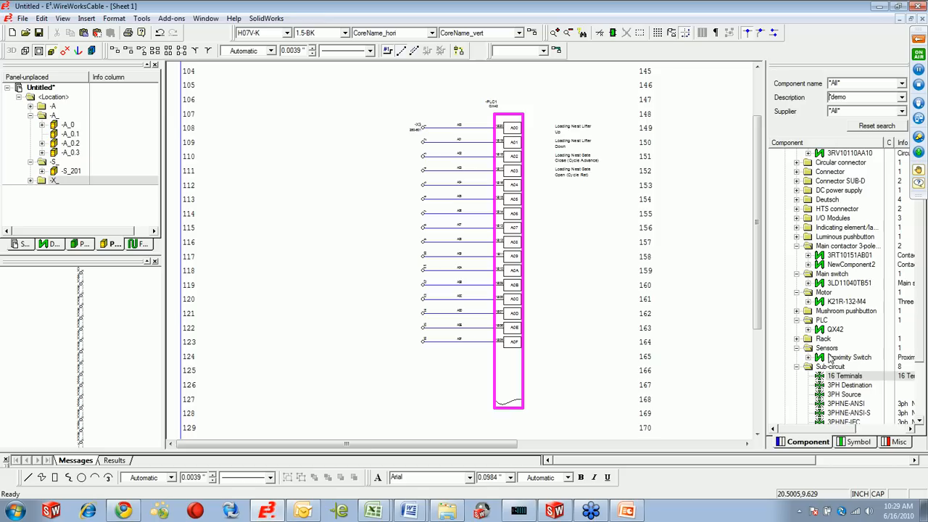
click(835, 358)
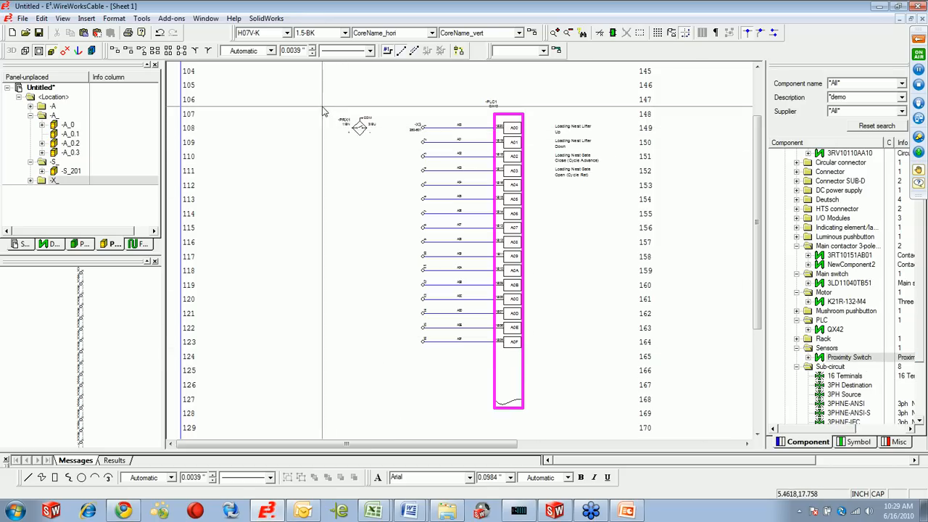
click(359, 133)
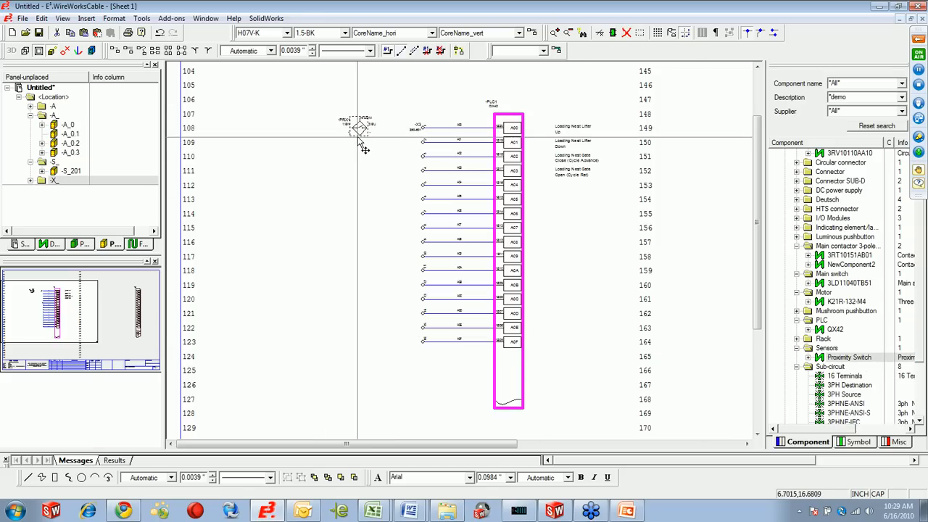
key(ctrl+v)
click(355, 163)
click(358, 189)
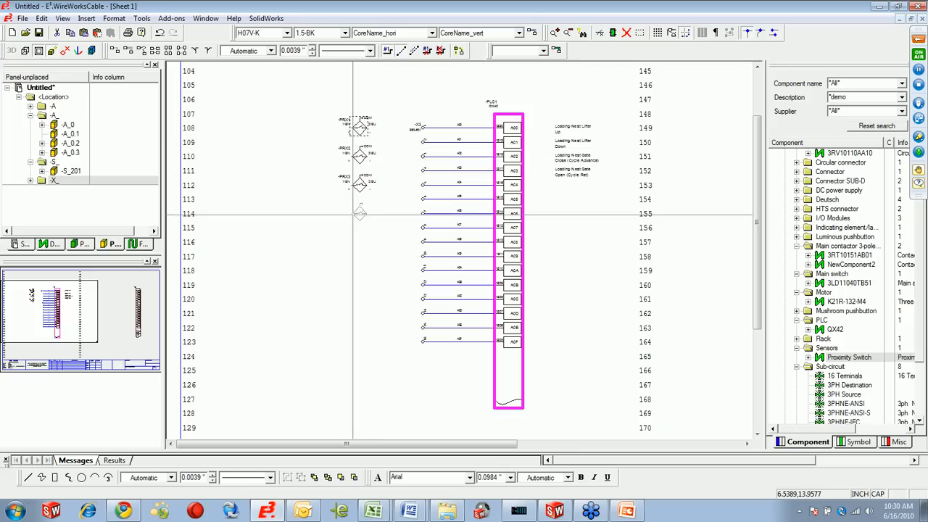
key(Escape)
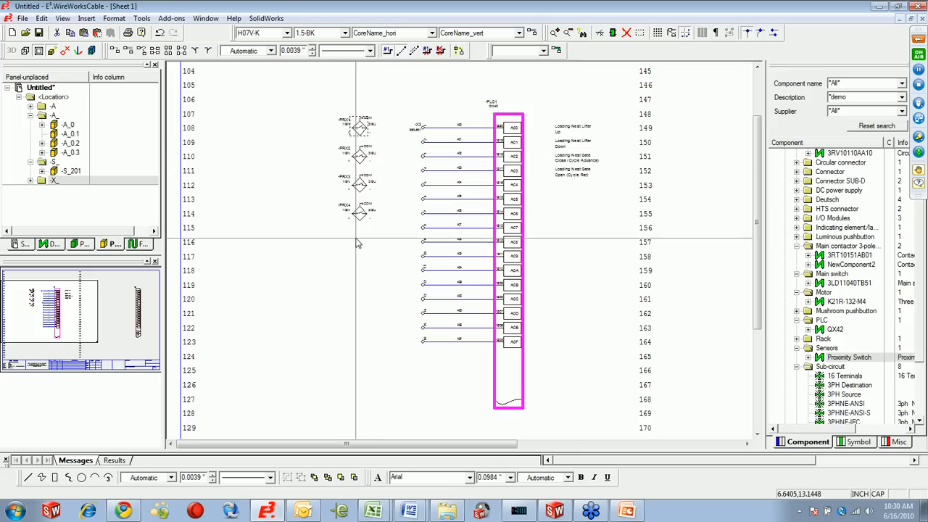
- Duplicate the four proximity switches directly below, on lines 116, 118, 120 and 122
drag(322, 109, 398, 241)
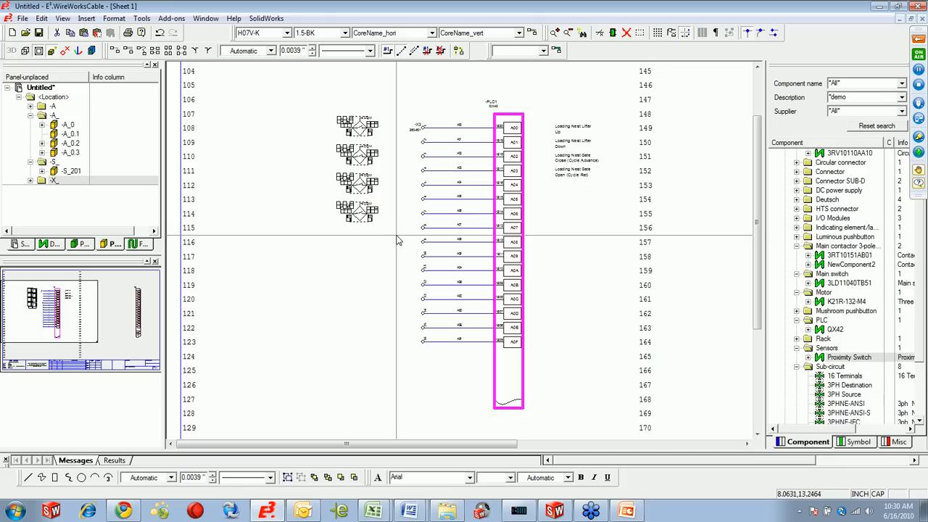
key(ctrl+c)
key(ctrl+v)
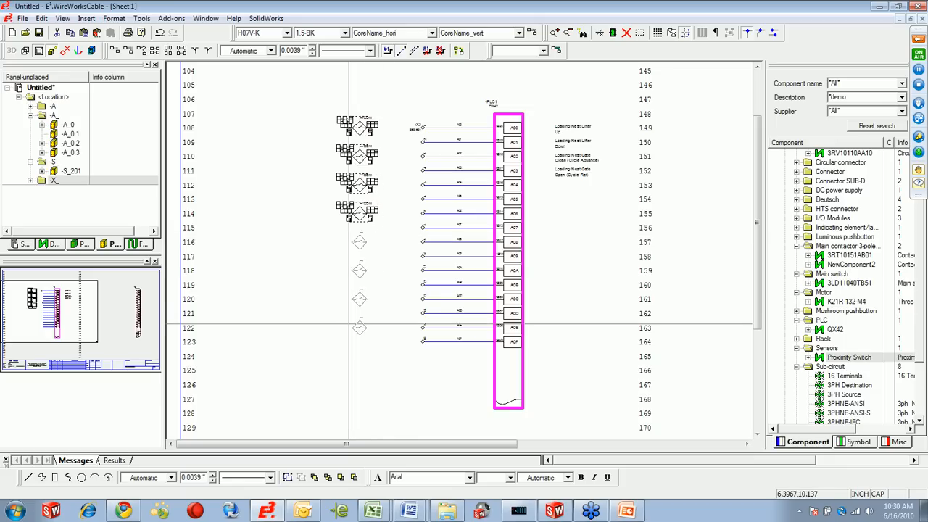
click(349, 323)
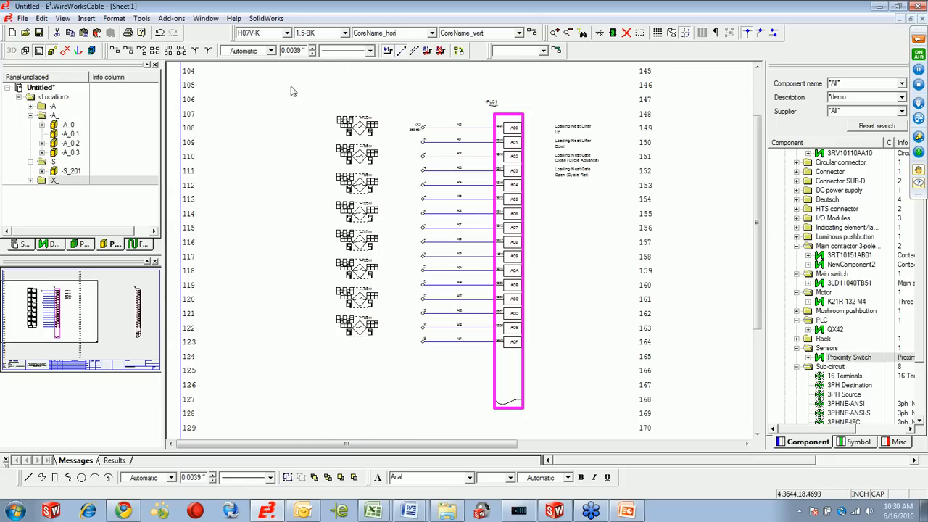
- Duplicate all eight proximity switches into a second staggered column on the odd lines 109 to 123
key(ctrl+c)
key(ctrl+v)
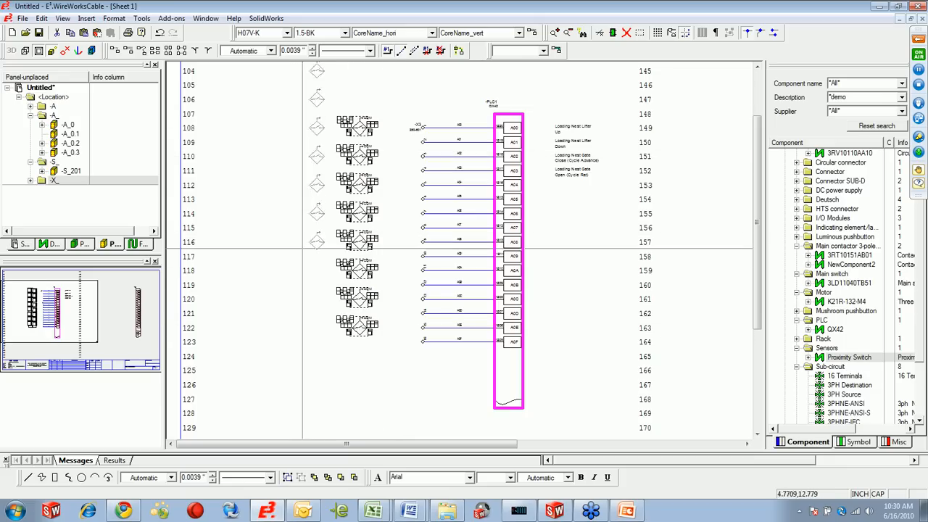
click(312, 342)
drag(285, 111, 373, 174)
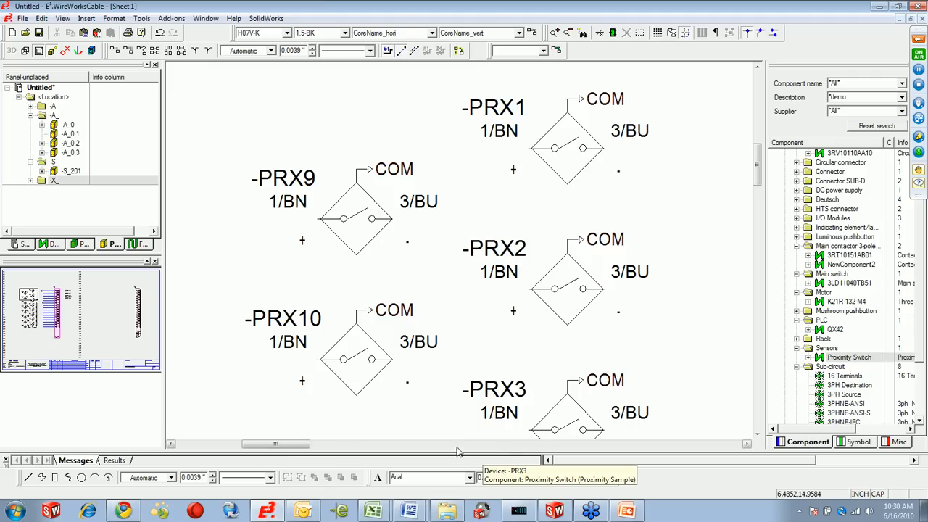
mouse_move(284, 447)
mouse_down()
mouse_move(319, 448)
mouse_move(287, 448)
mouse_up()
- Draw a branch connection from the vertical supply line to the line 123 switch, and connect all matching switch and terminal nodes horizontally
key(f)
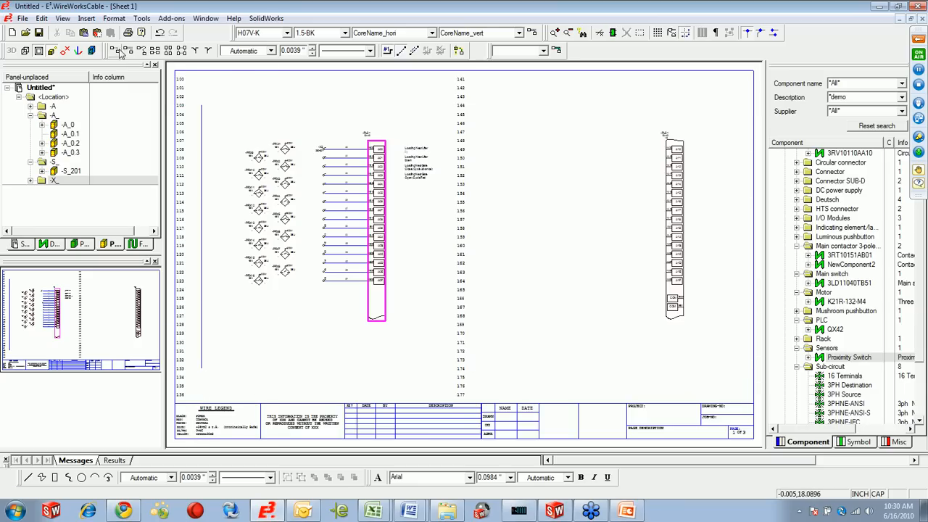
click(220, 122)
click(251, 279)
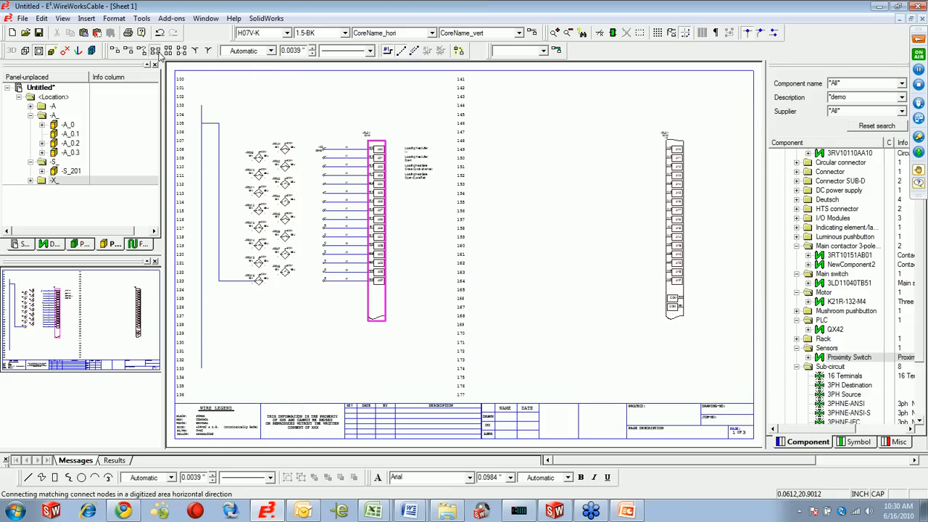
drag(206, 123, 352, 312)
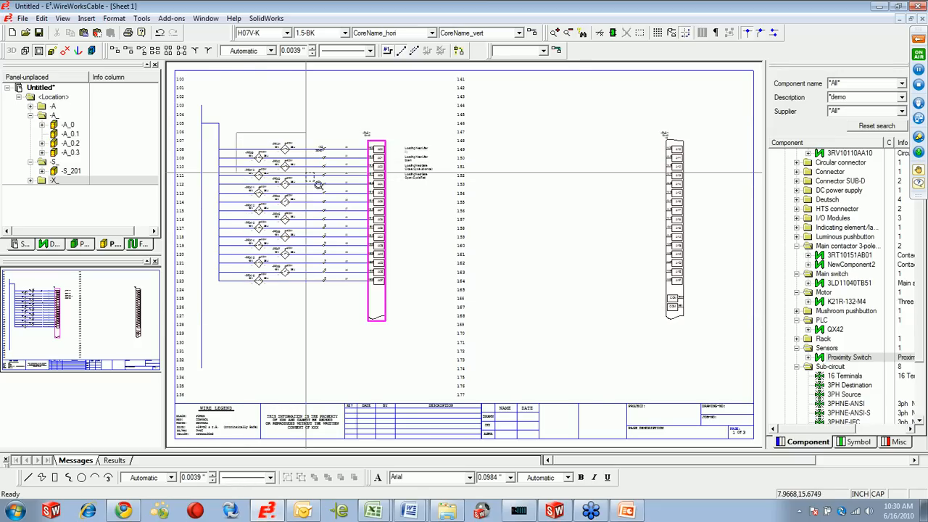
- Rename the device designations after their line numbers, such as -PRX_108 and -PRX_109, and review the proximity switches
scroll(313, 184, up, 5)
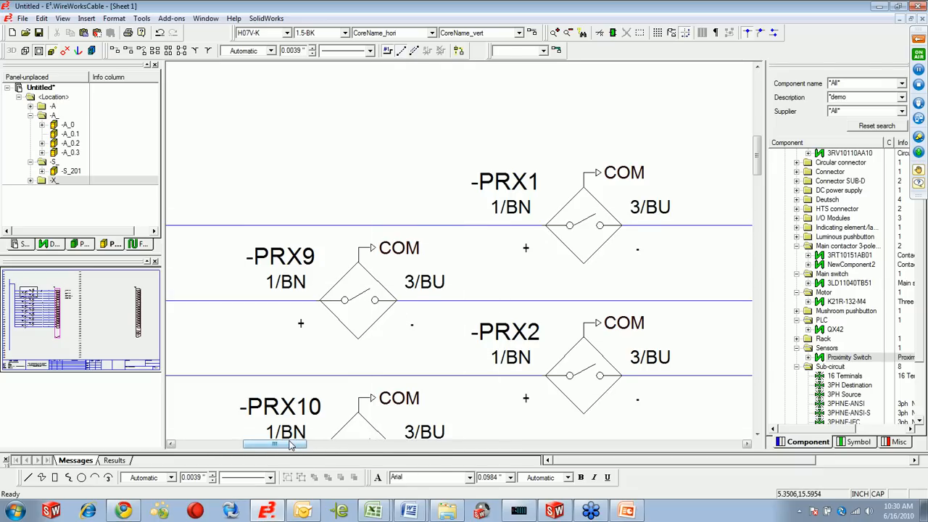
drag(289, 445, 225, 445)
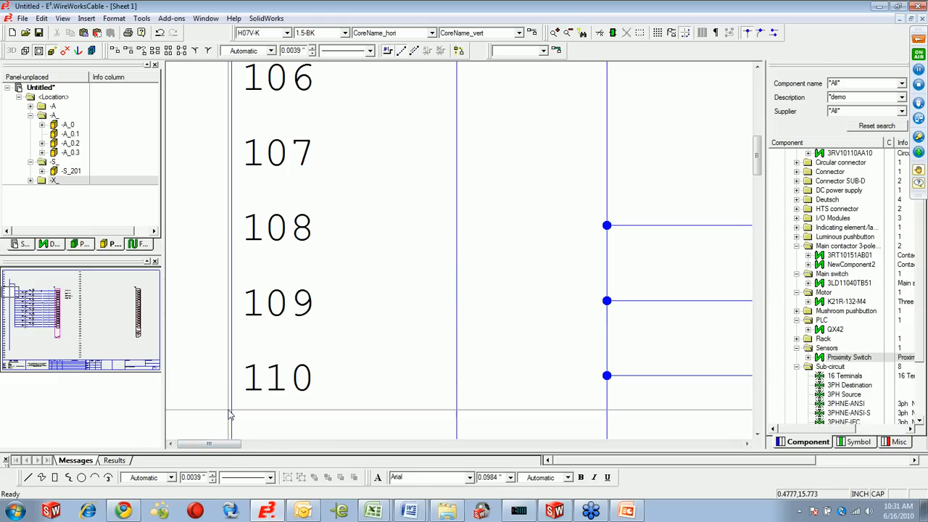
drag(225, 445, 287, 451)
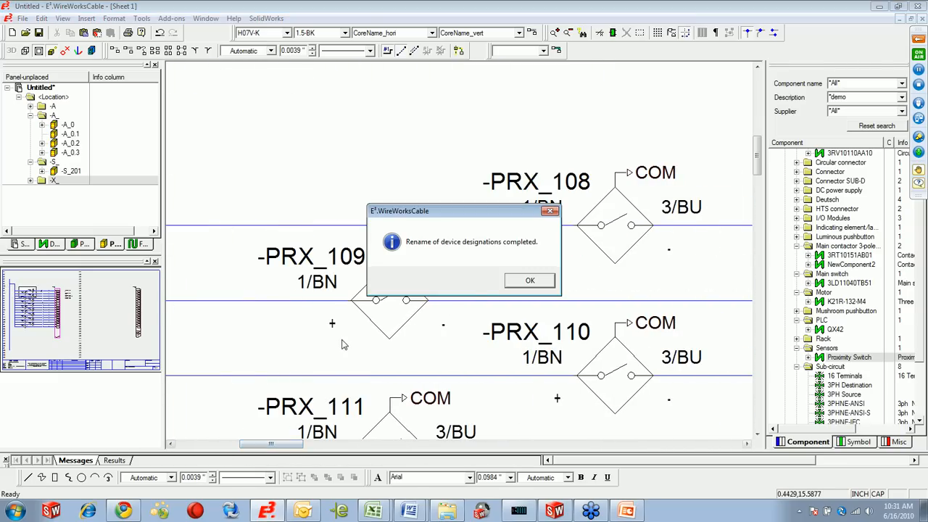
click(528, 281)
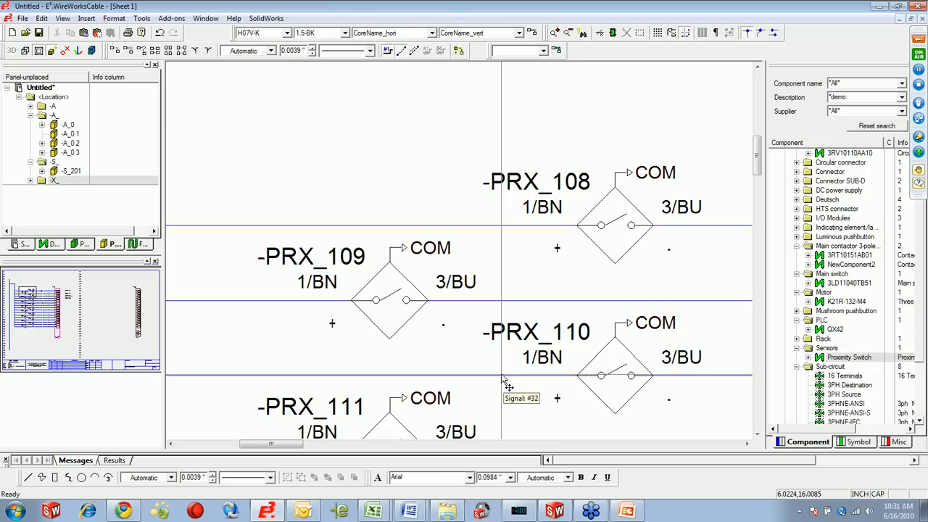
scroll(452, 358, down, 2)
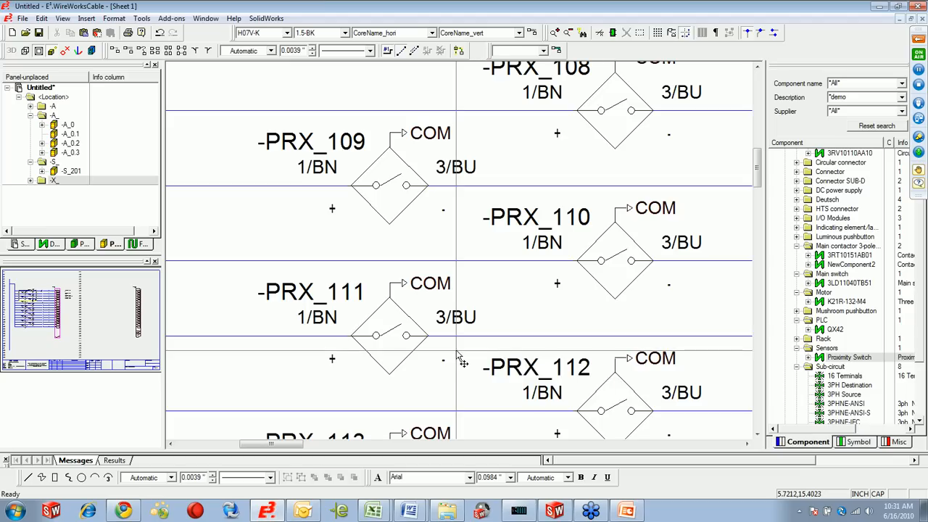
scroll(456, 360, down, 2)
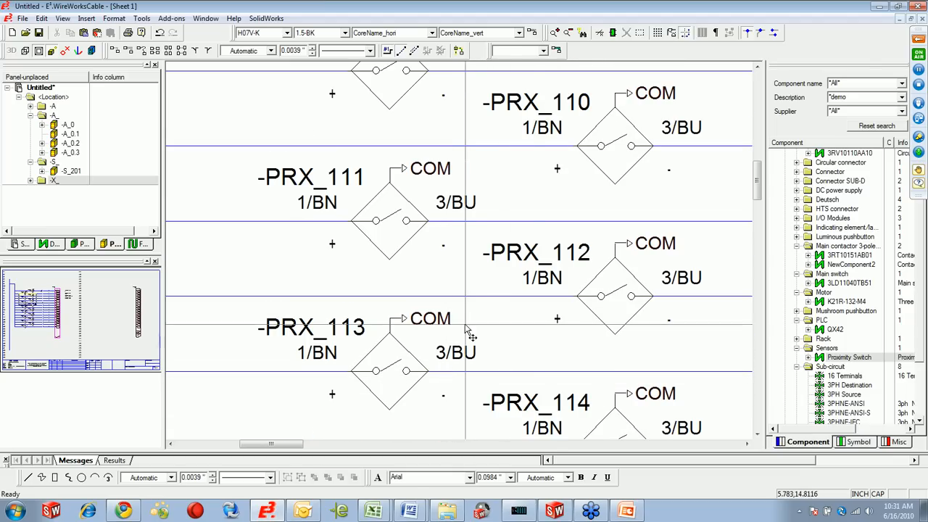
key(F4)
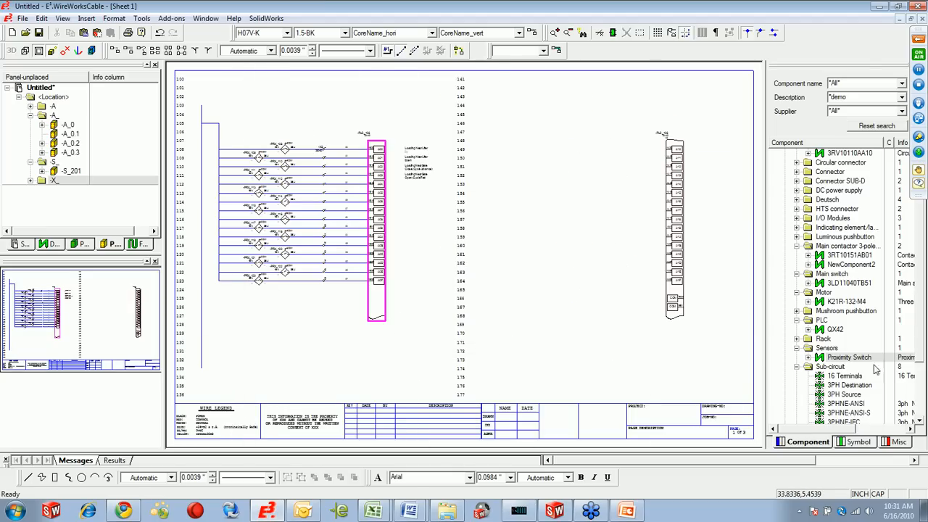
- Filter the miscellaneous symbols by description *DEMO, and place an outgoing reference on the supply line's lower end and an incoming one atop the second vertical line
click(897, 442)
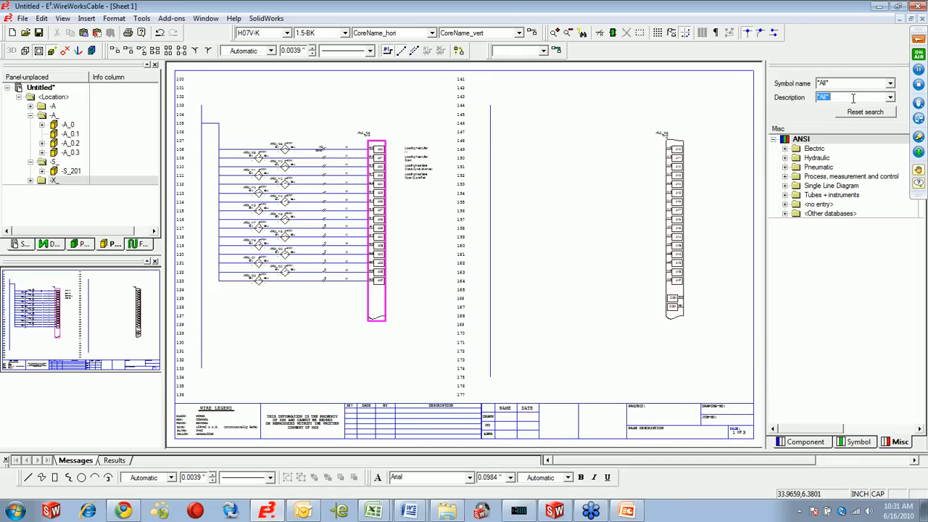
key(Return)
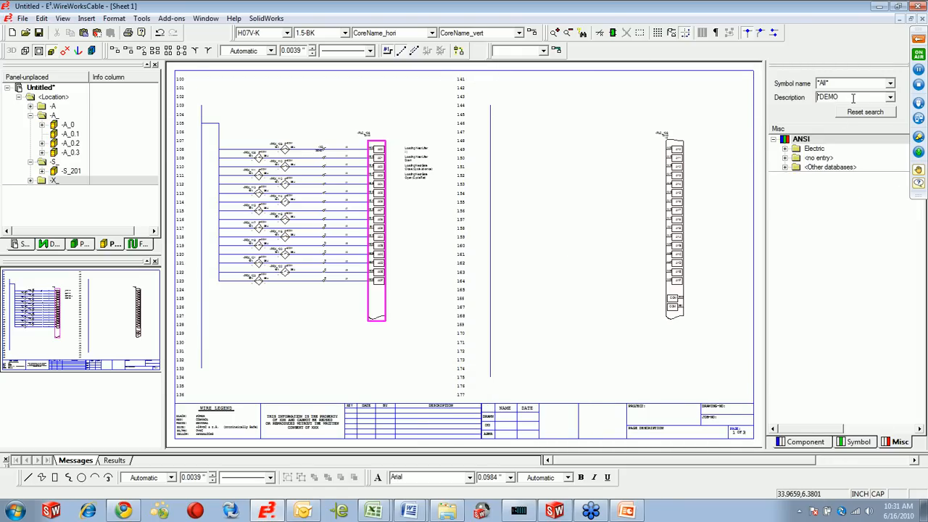
click(785, 158)
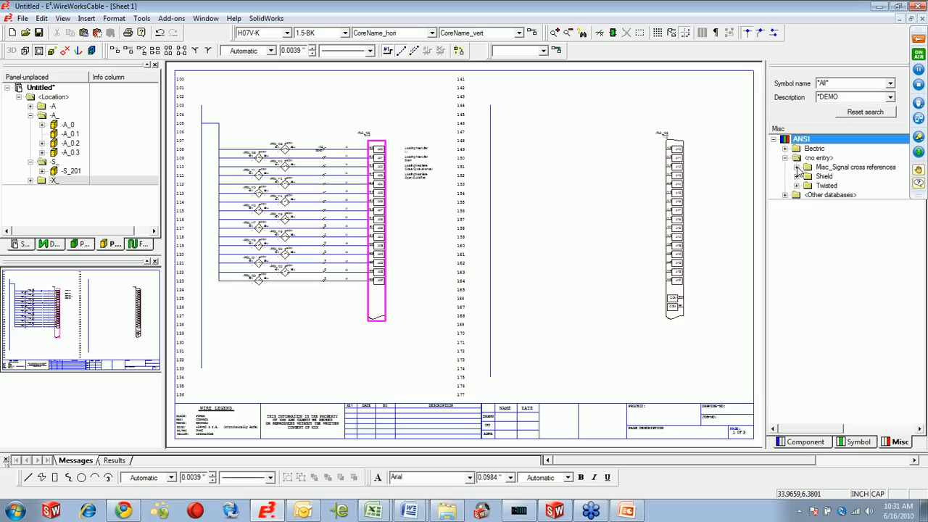
click(796, 167)
click(838, 178)
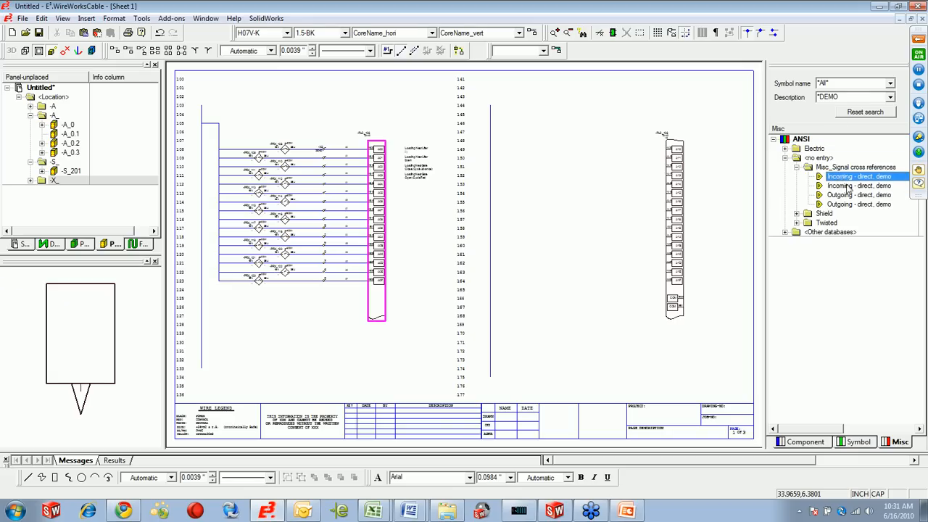
drag(828, 199, 202, 369)
drag(875, 179, 498, 111)
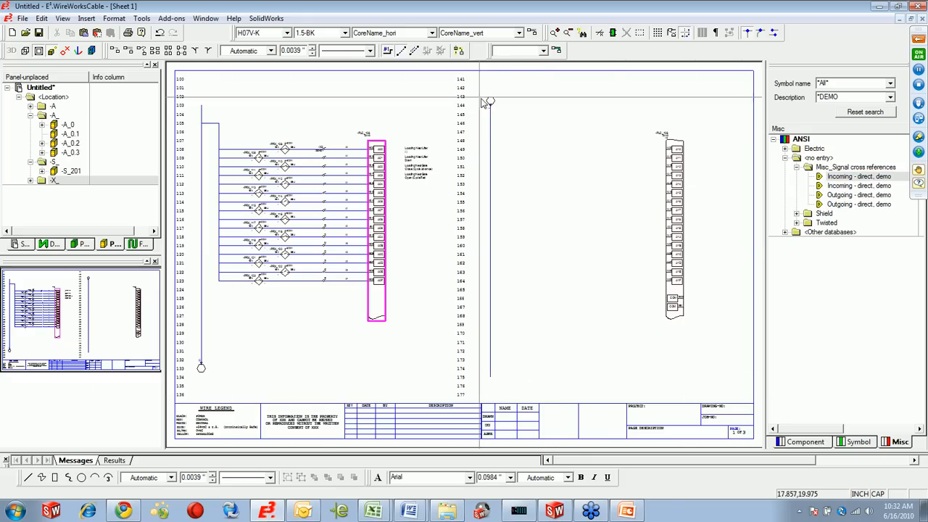
- Assign the unreferred signal #32 reference to the incoming symbol, showing references with different signals and using a point to point connection
middle_drag(477, 91, 509, 126)
right_click(447, 172)
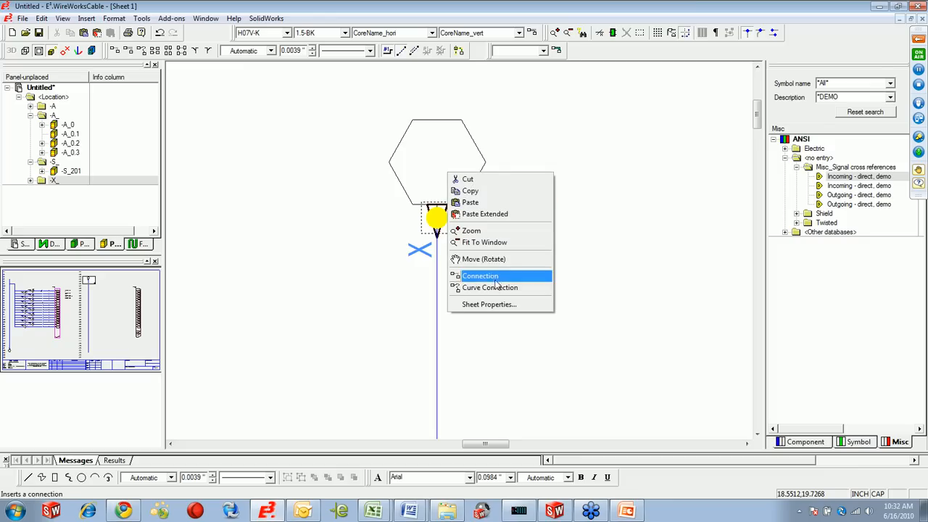
click(481, 275)
right_click(449, 175)
click(558, 138)
click(458, 137)
right_click(458, 140)
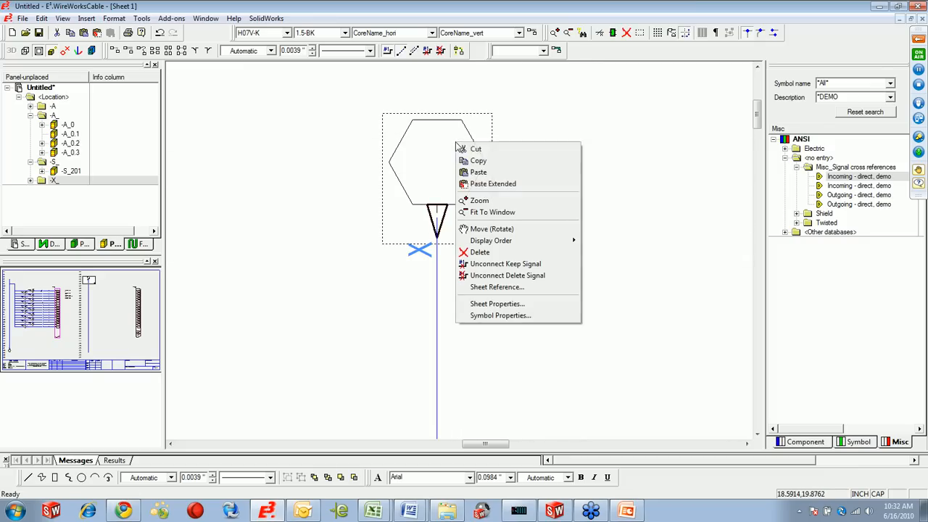
click(498, 289)
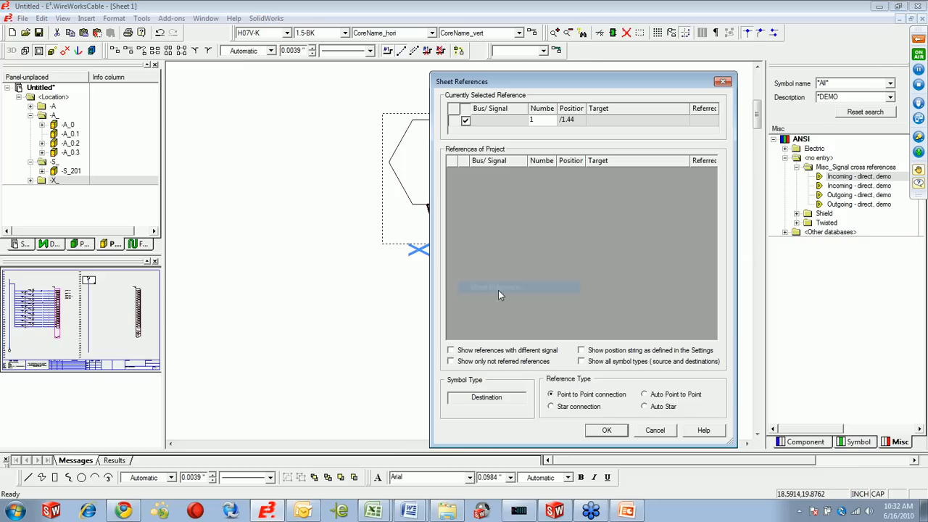
click(478, 351)
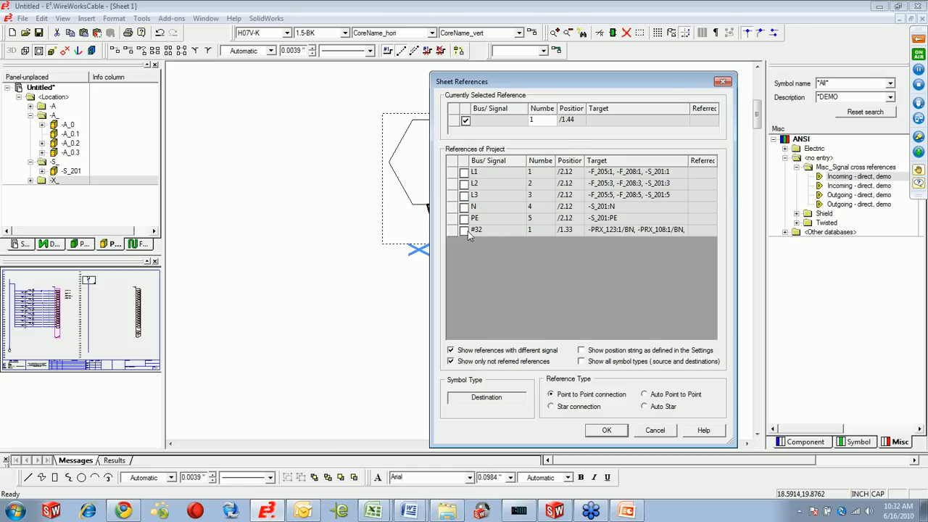
click(614, 429)
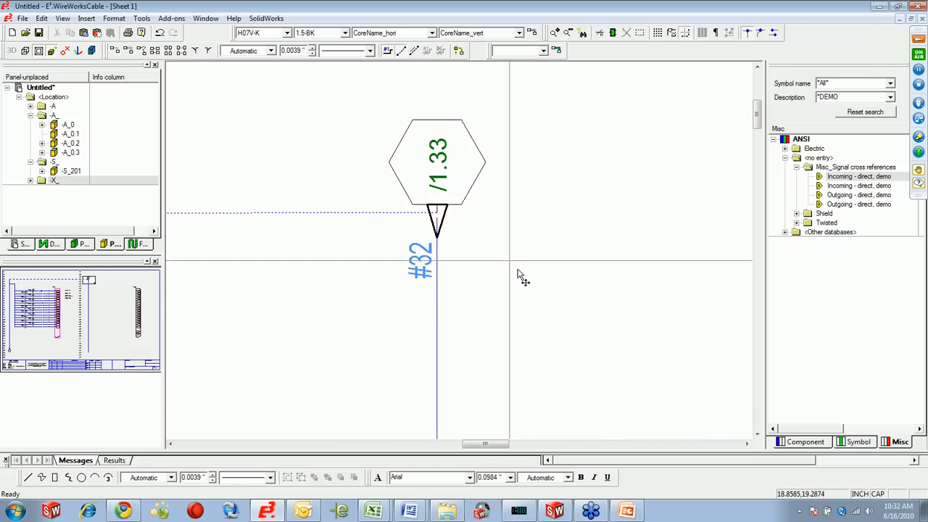
- Jump from the incoming sheet reference to its outgoing counterpart near line 133 and back, and view the referenced line on the sheet
right_click(445, 168)
click(498, 307)
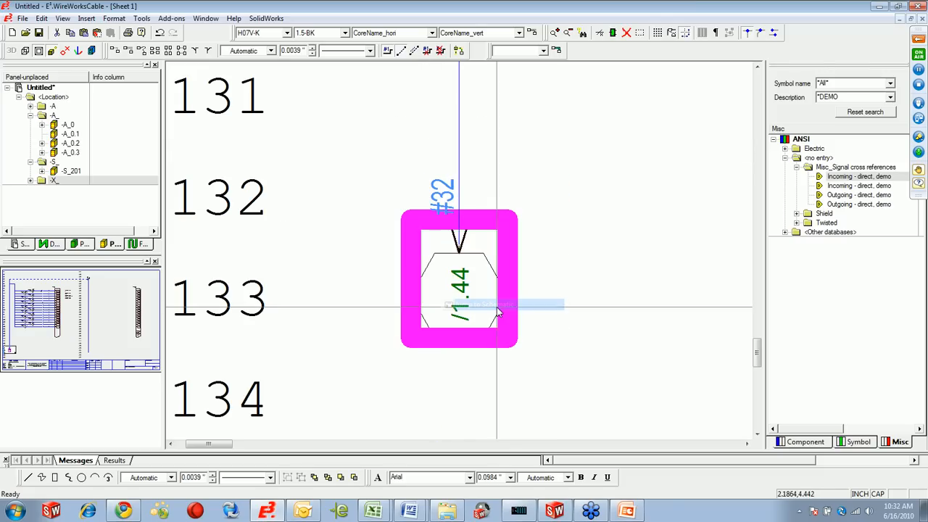
right_click(461, 299)
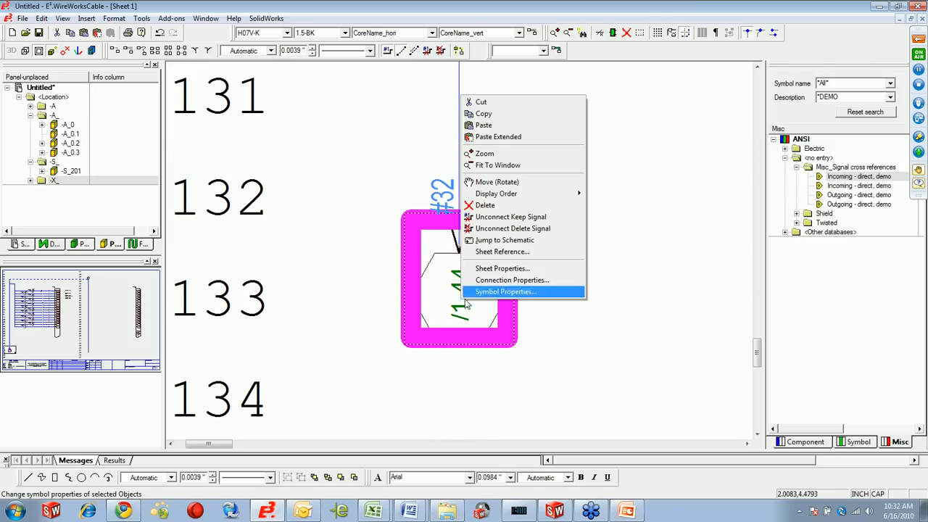
click(507, 240)
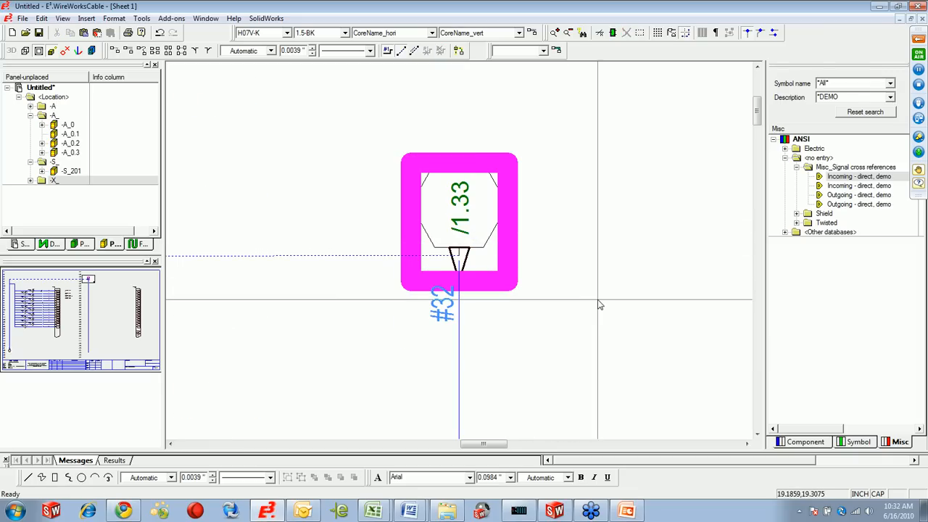
scroll(599, 305, down, 5)
scroll(584, 355, down, 4)
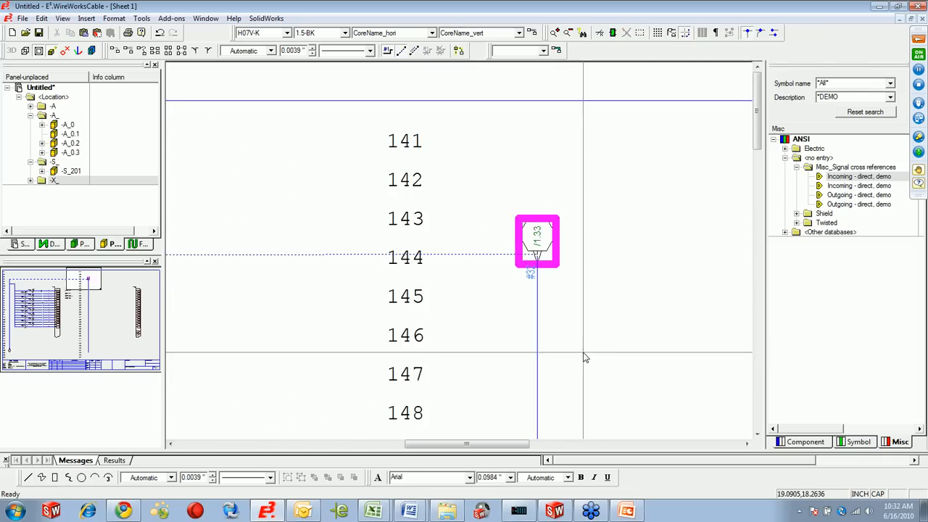
scroll(583, 357, down, 3)
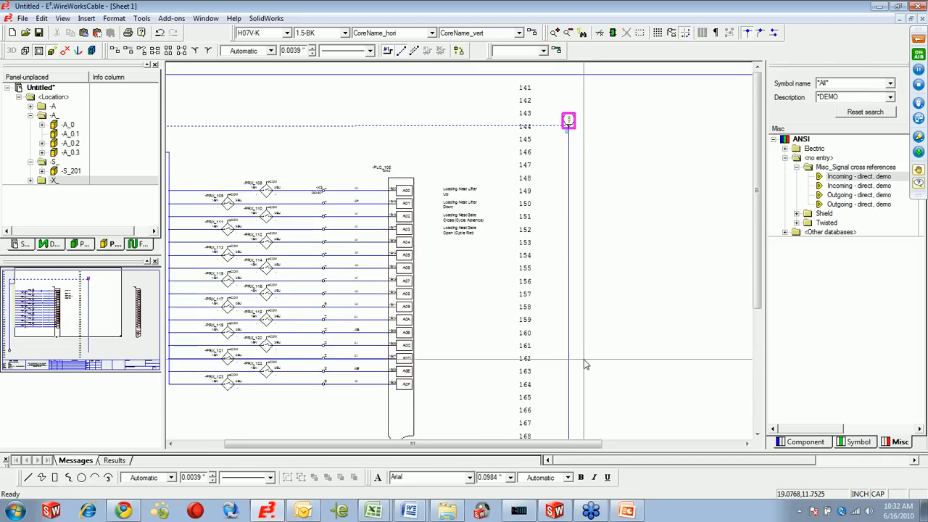
- Start a new component based on the QX42 PLC from the component library
drag(546, 443, 518, 444)
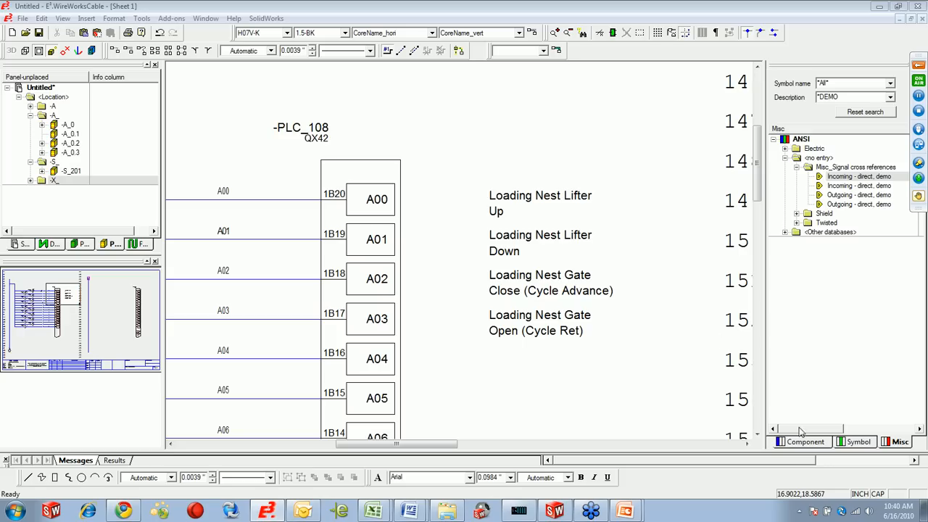
click(805, 442)
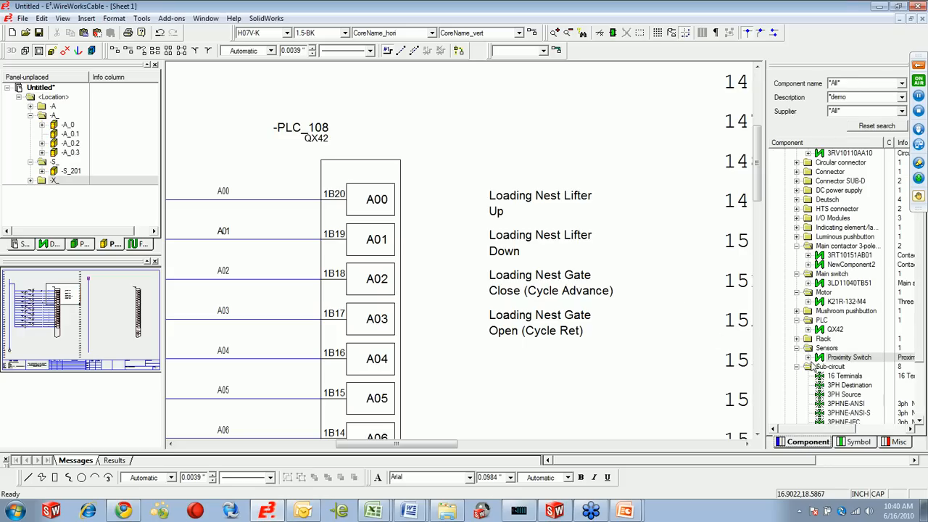
mouse_move(922, 372)
mouse_down()
mouse_move(922, 392)
mouse_move(921, 372)
mouse_up()
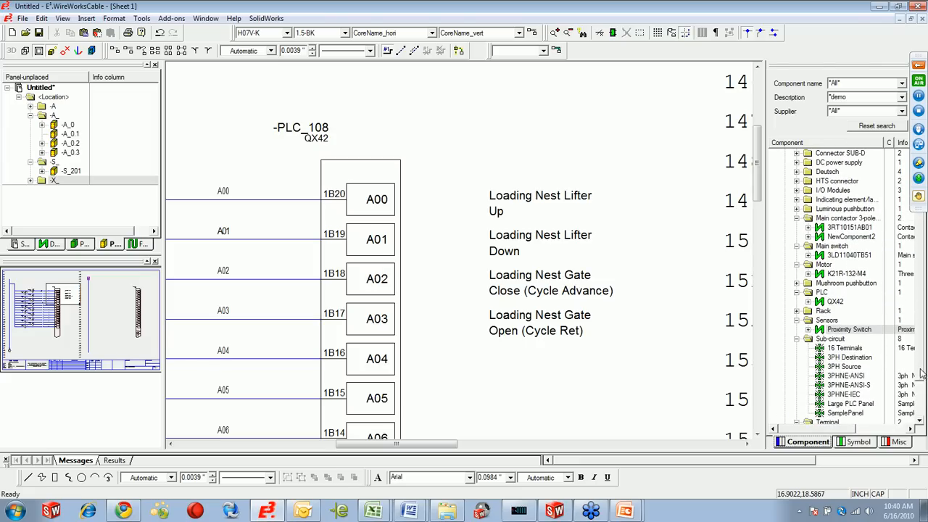
click(831, 303)
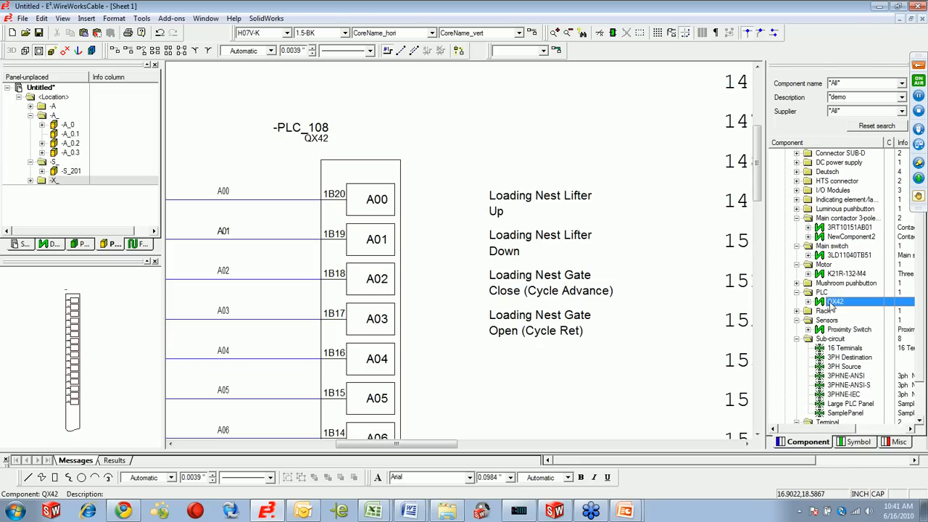
right_click(831, 303)
click(843, 349)
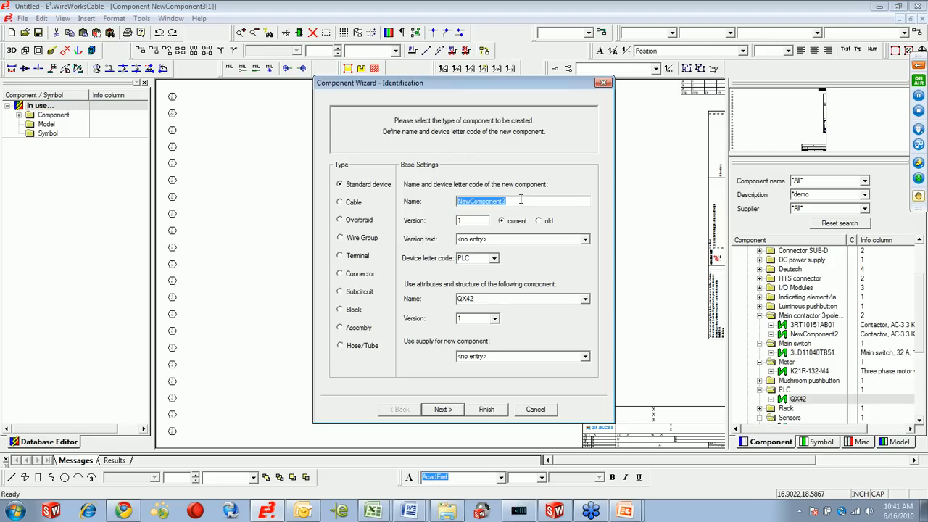
- Name the new component PLCSAMPLE and proceed to its component attributes
key(BackSpace)
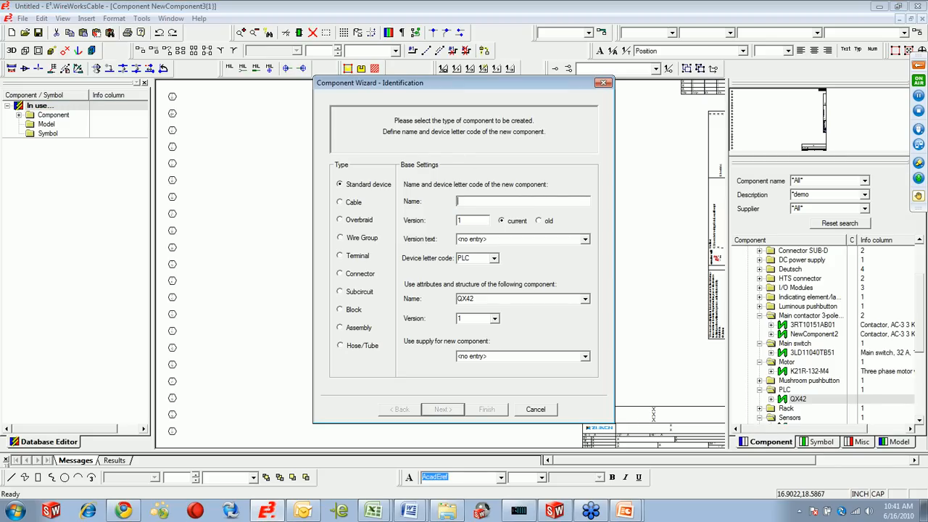
text(PLC)
key(BackSpace)
text(SAMPLE)
click(444, 410)
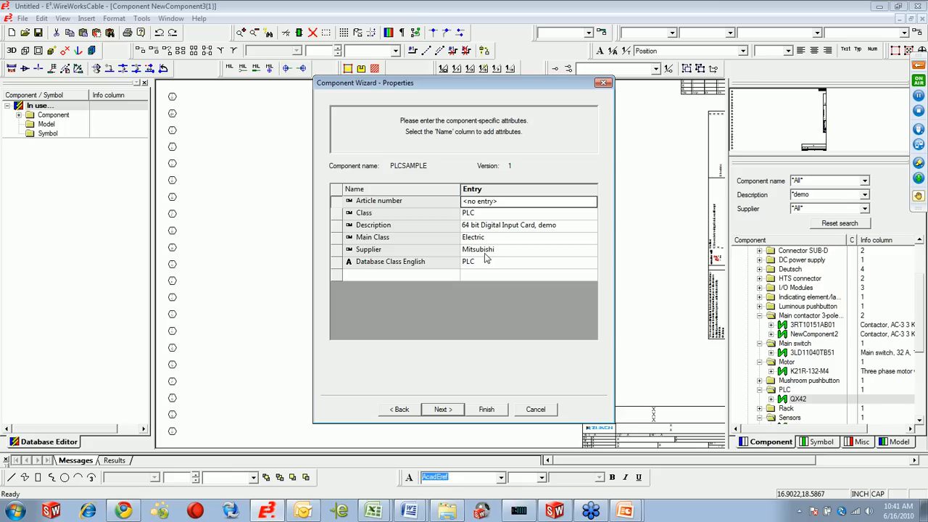
- Make a new, modifiable copy of the existing component structure and finish the component wizard
click(448, 413)
click(357, 246)
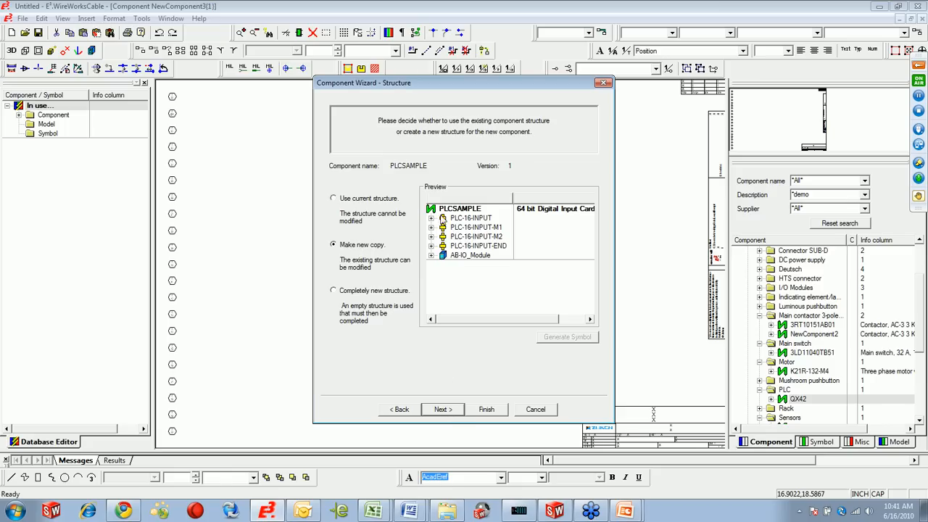
click(448, 411)
click(486, 410)
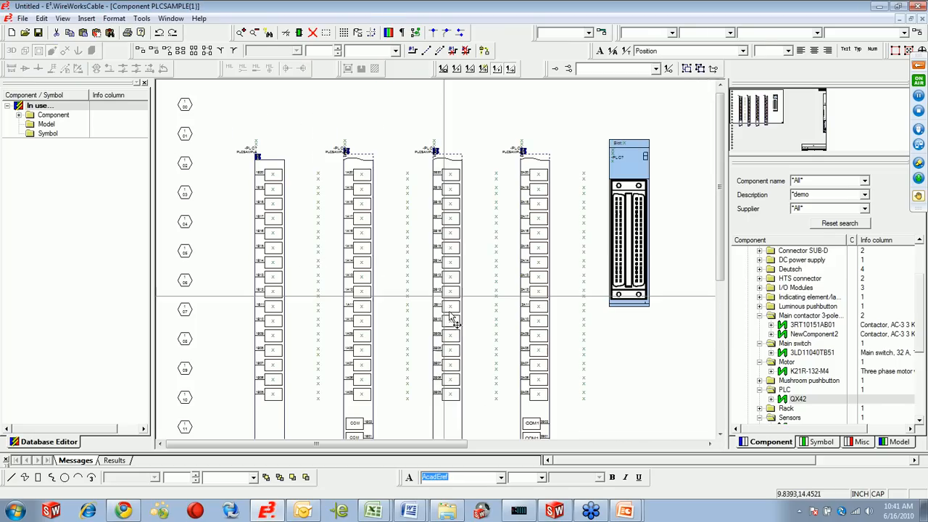
- Remove the copied panel model beside the PLC symbols and place the PLCSample model from the PLC class in its place
drag(633, 166, 649, 155)
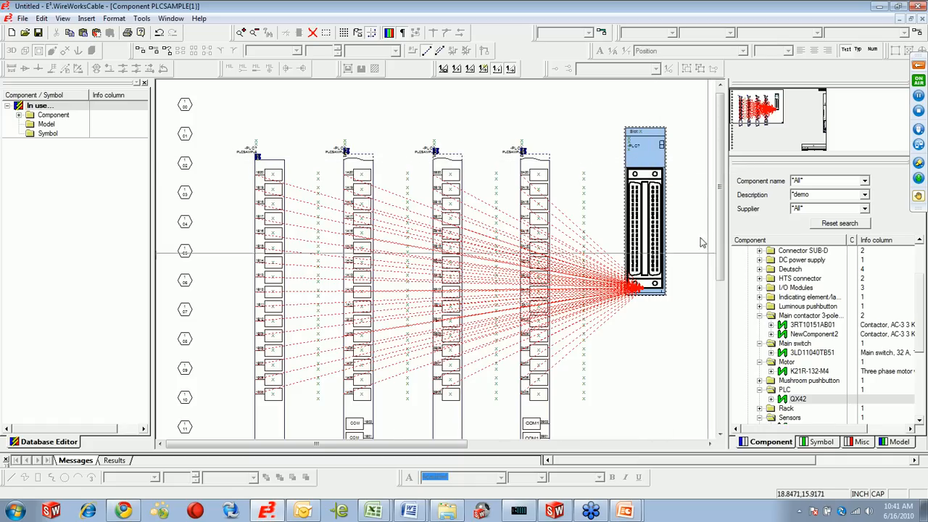
click(651, 154)
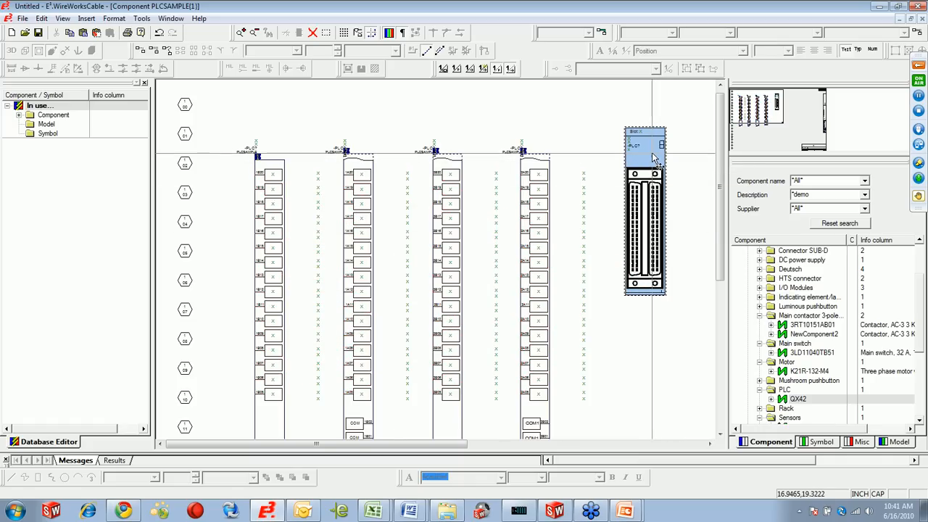
key(Escape)
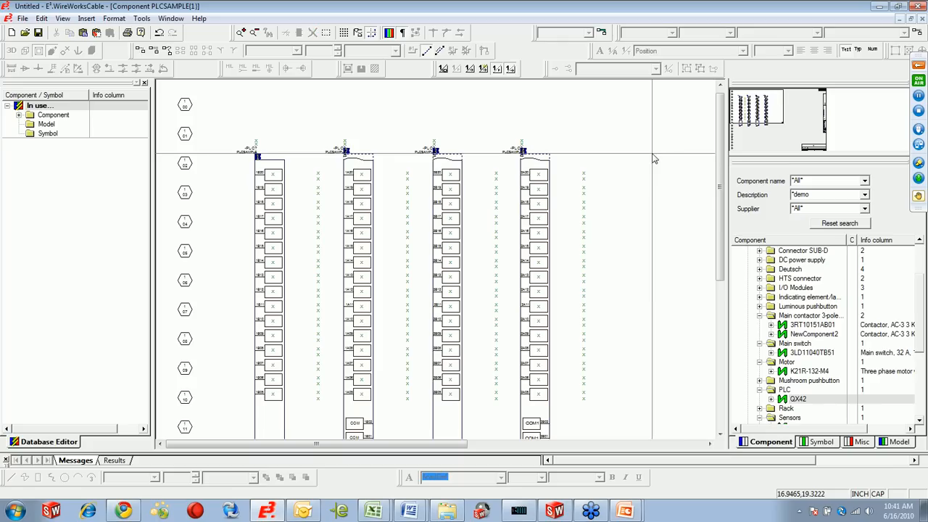
click(899, 441)
drag(791, 242, 634, 315)
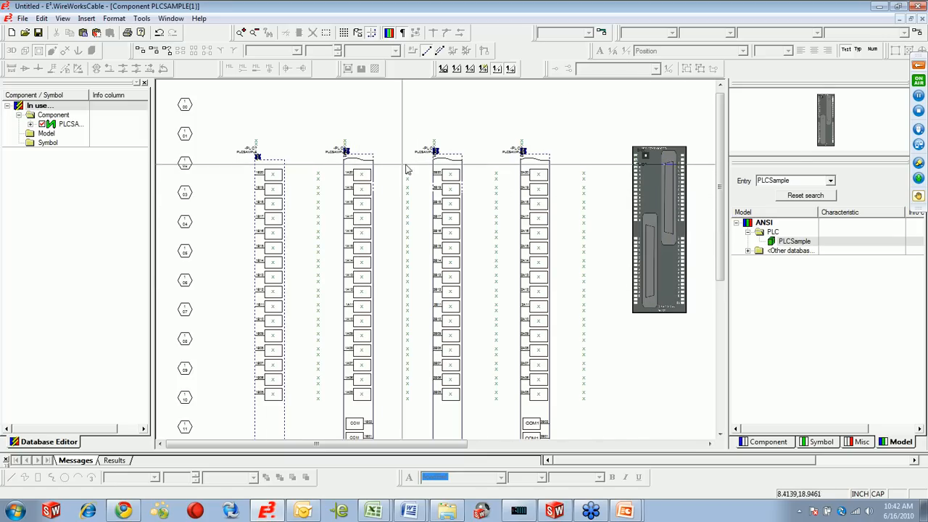
- Delete the second and third PLC symbol blocks and move the remaining outer block closer to the first one
click(363, 168)
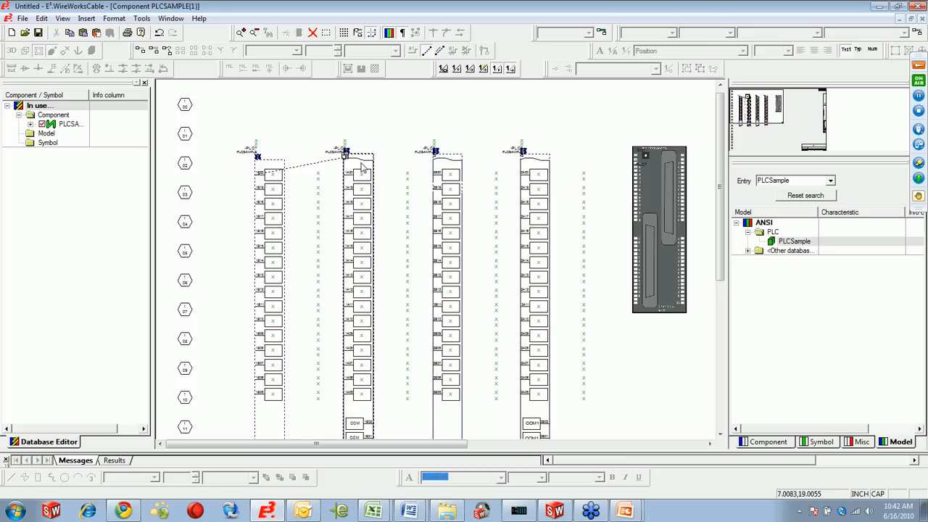
key(Delete)
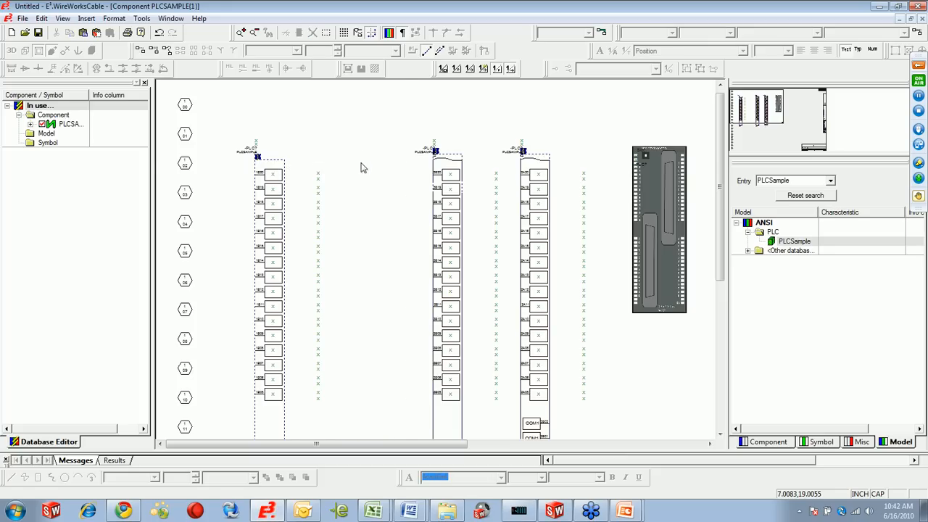
click(454, 165)
key(Delete)
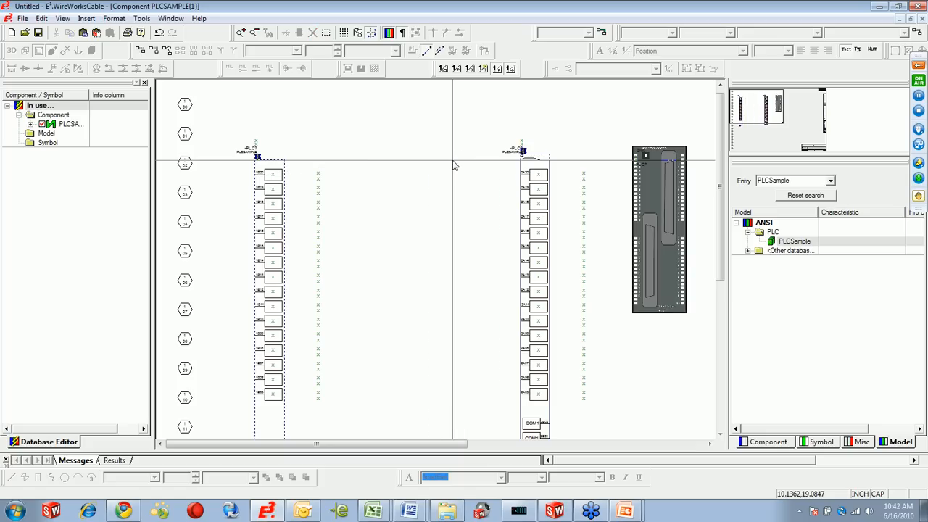
drag(540, 163, 457, 166)
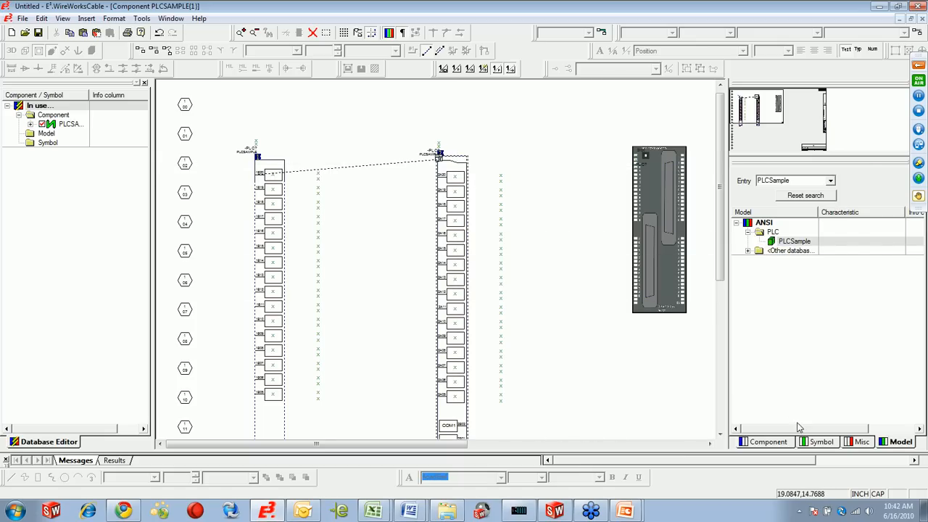
click(824, 442)
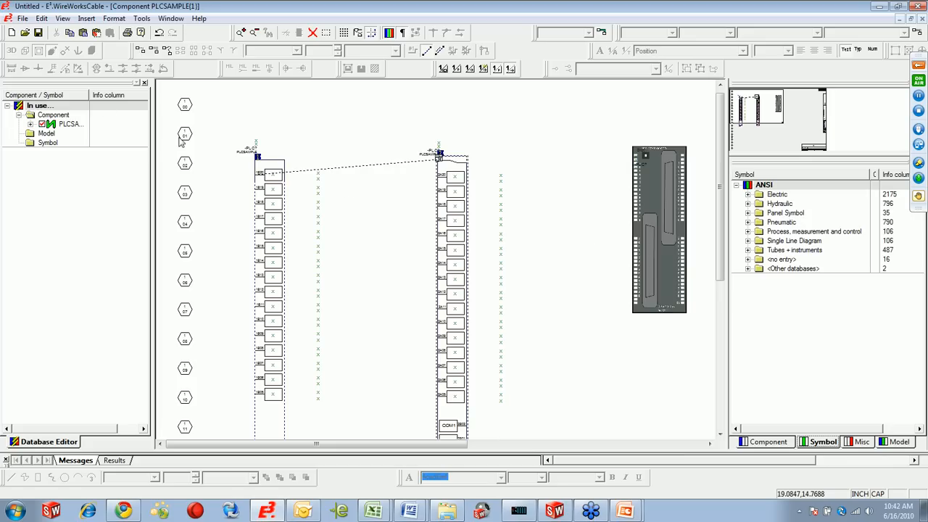
right_click(521, 138)
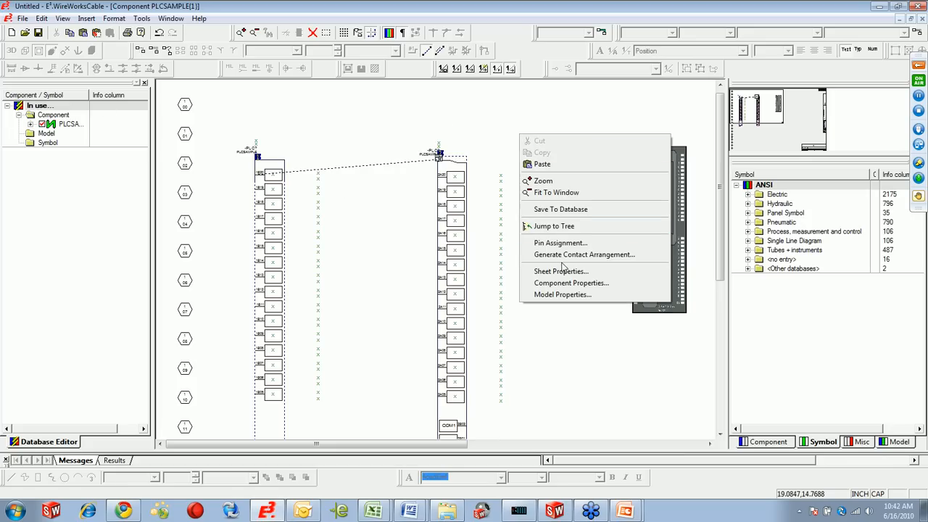
click(547, 345)
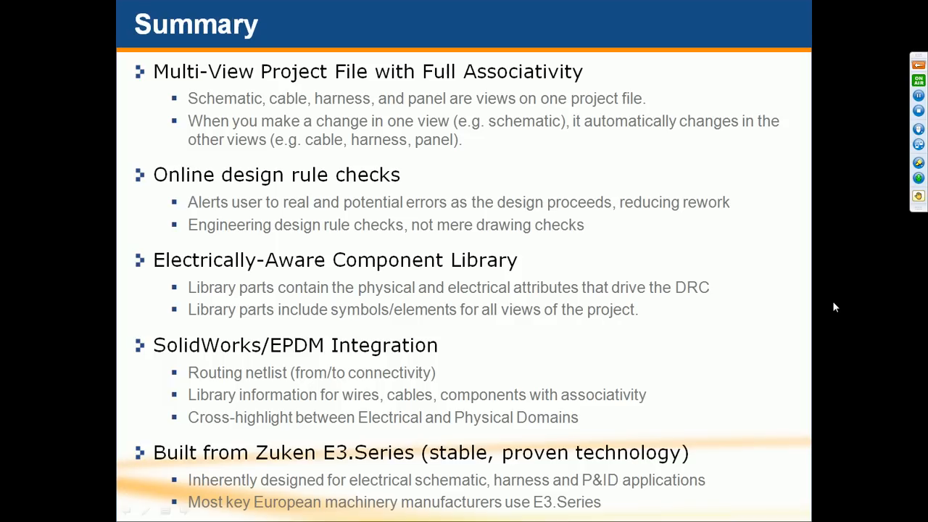